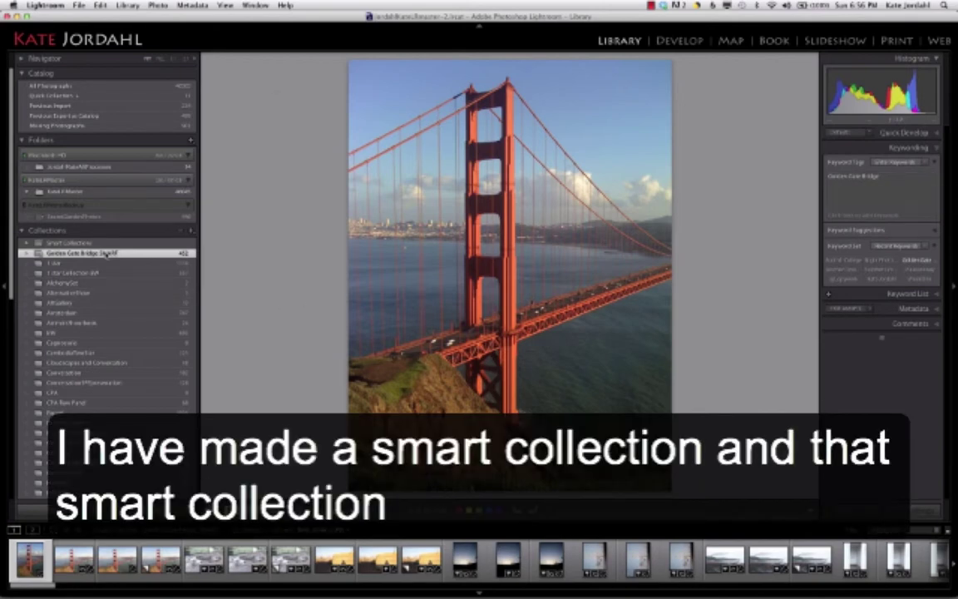
Step: Confirm the smart collection's 'Keywords contains Golden' rule and save it
double_click(105, 254)
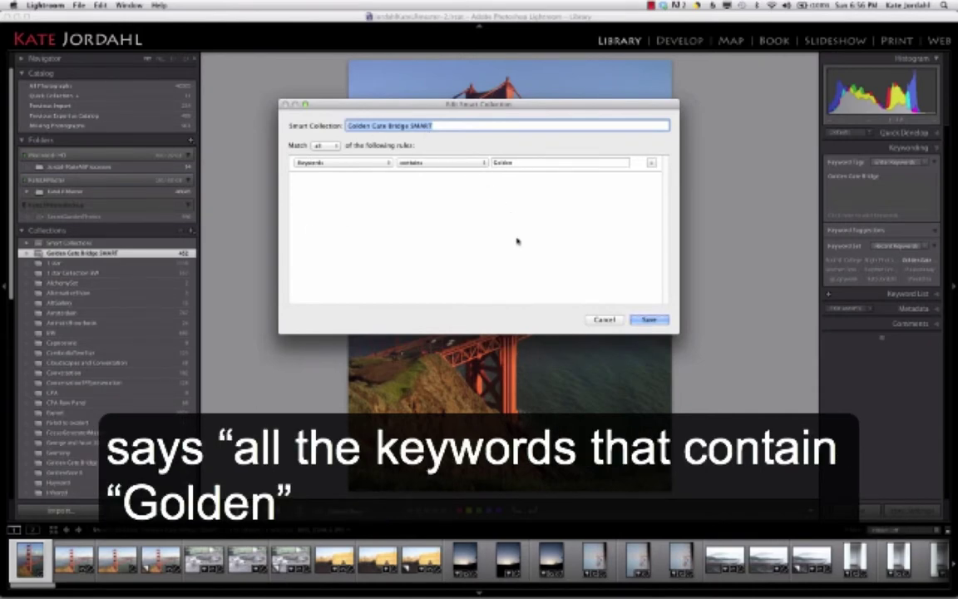
click(649, 321)
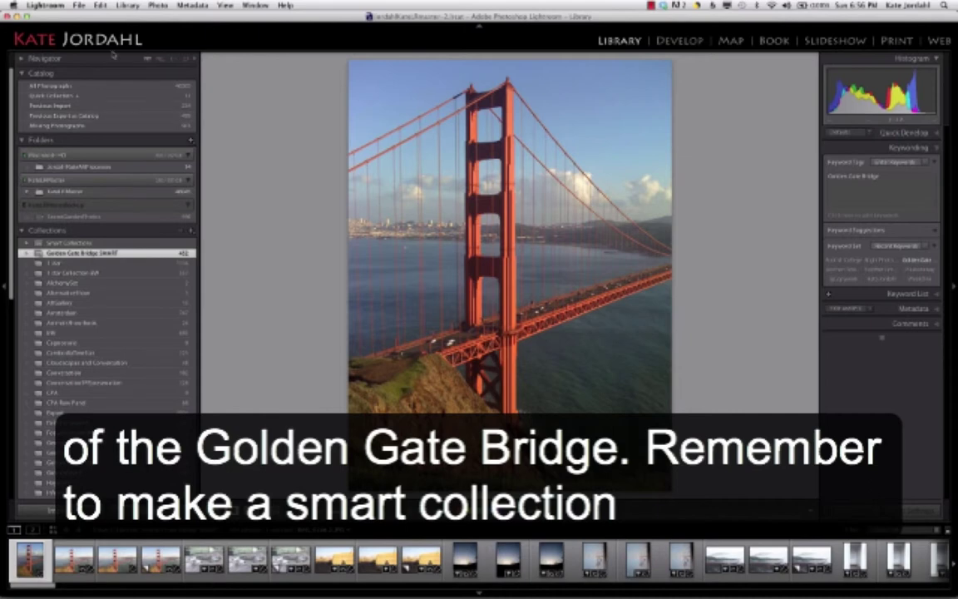
click(116, 5)
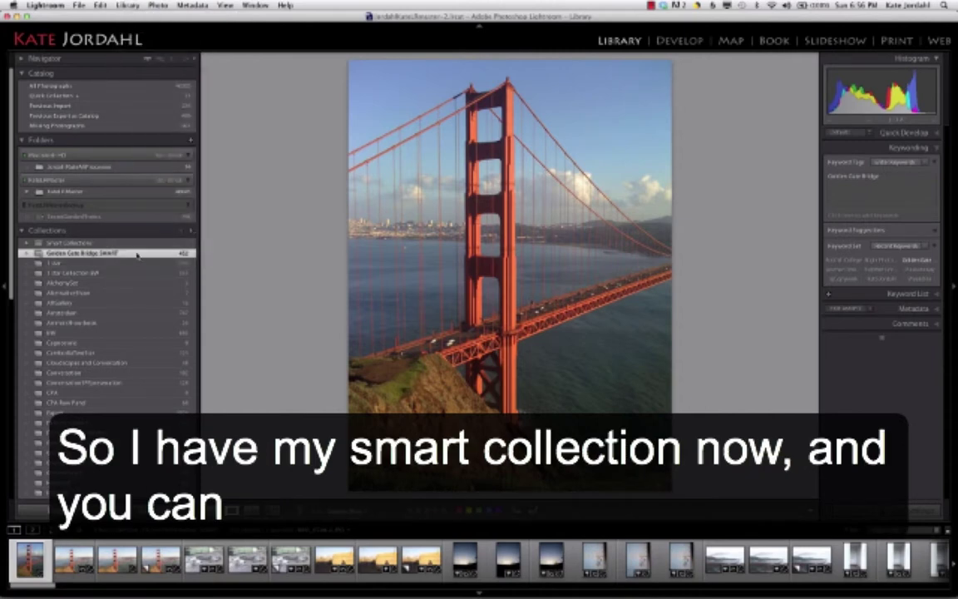
key(g)
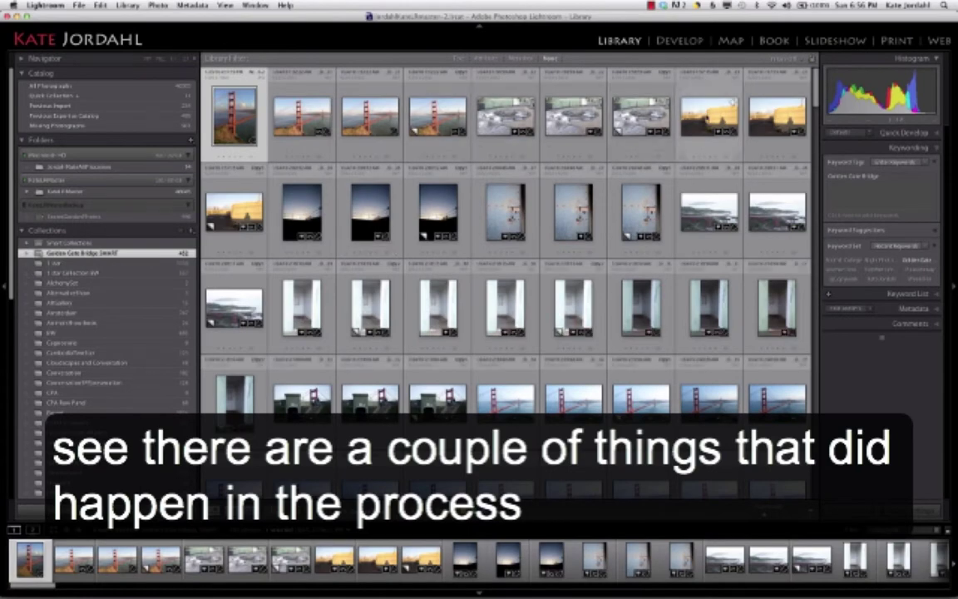
scroll(508, 250, down, 6)
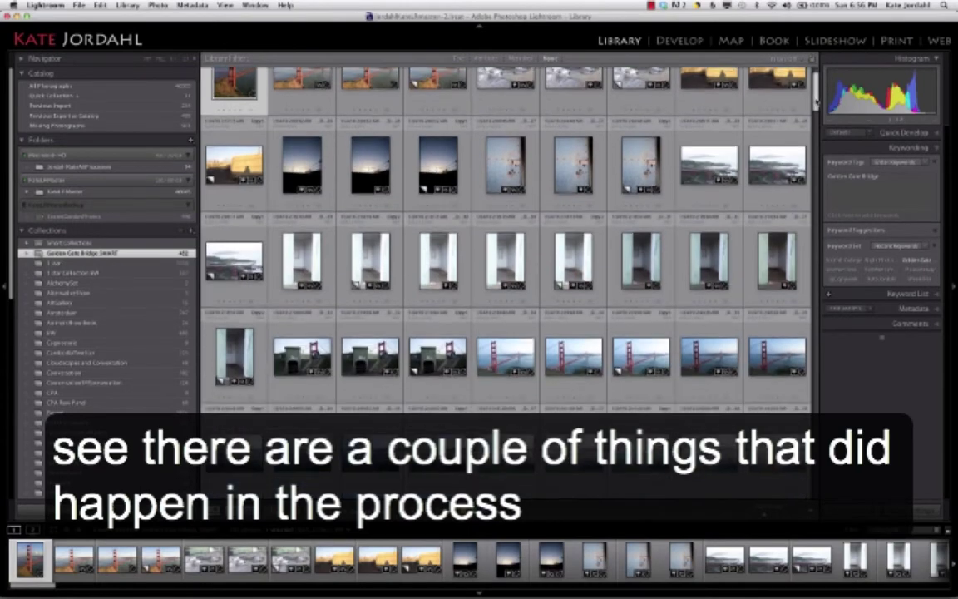
scroll(506, 250, down, 2)
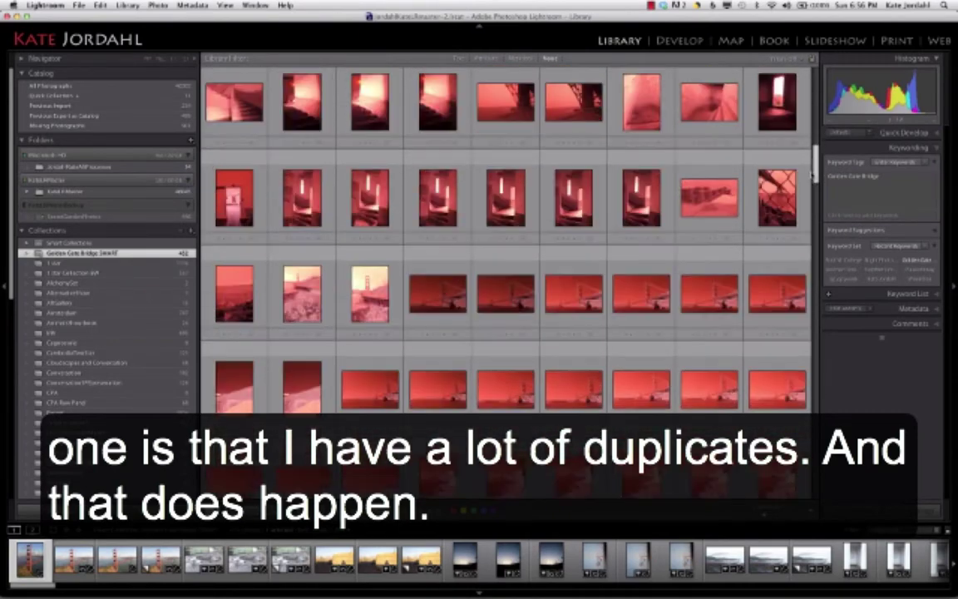
scroll(506, 249, down, 3)
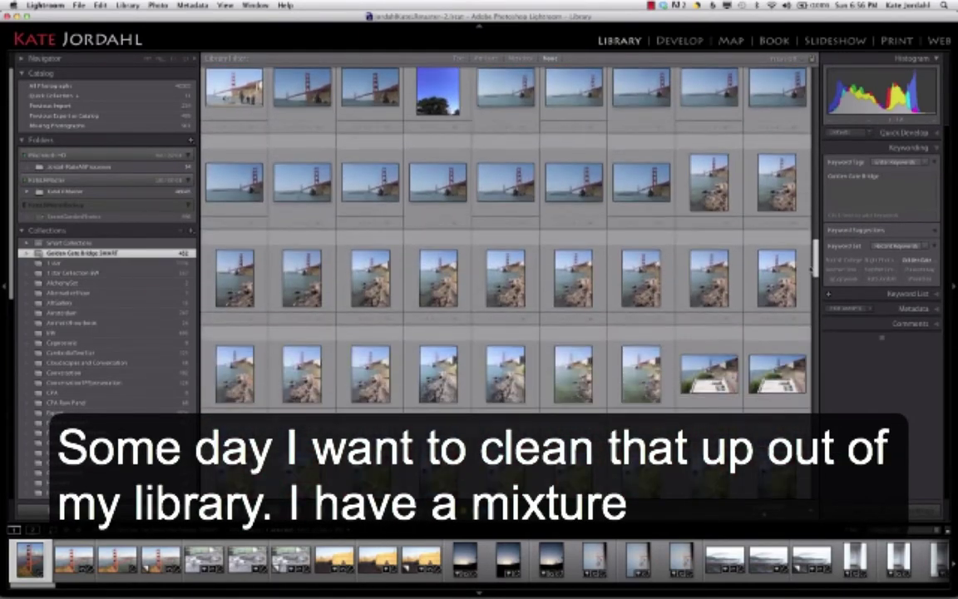
scroll(505, 250, down, 2)
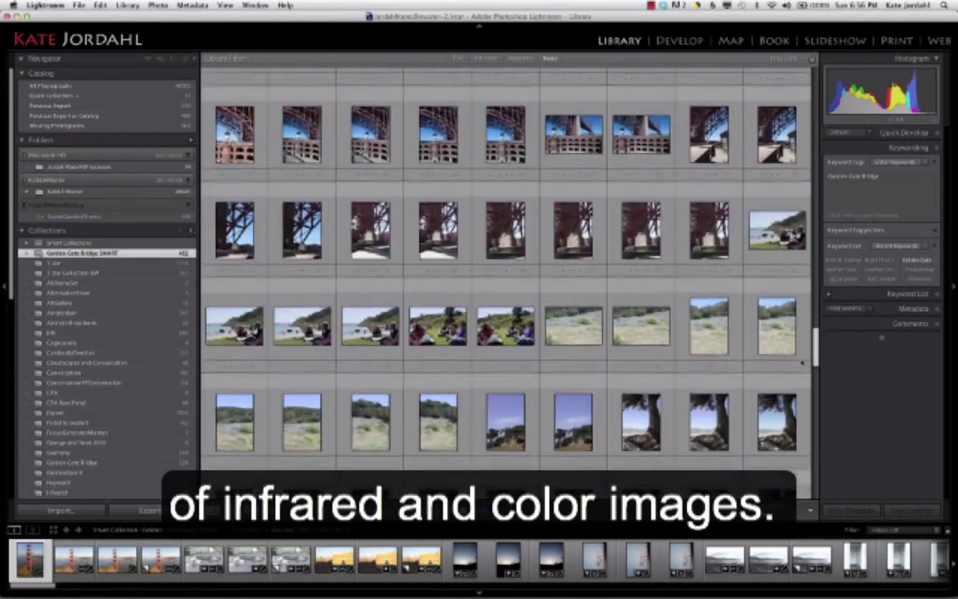
scroll(505, 250, down, 5)
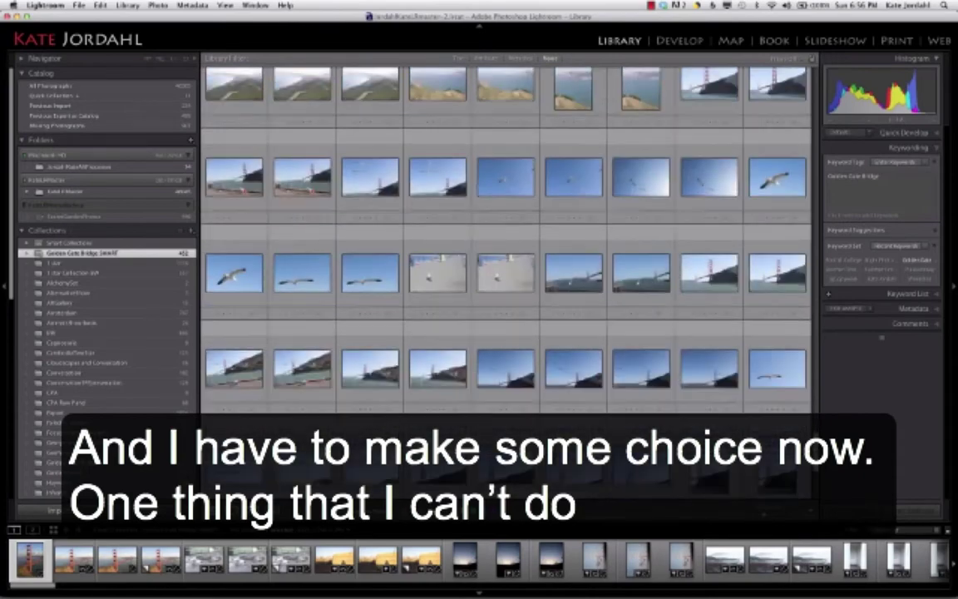
scroll(506, 249, down, 5)
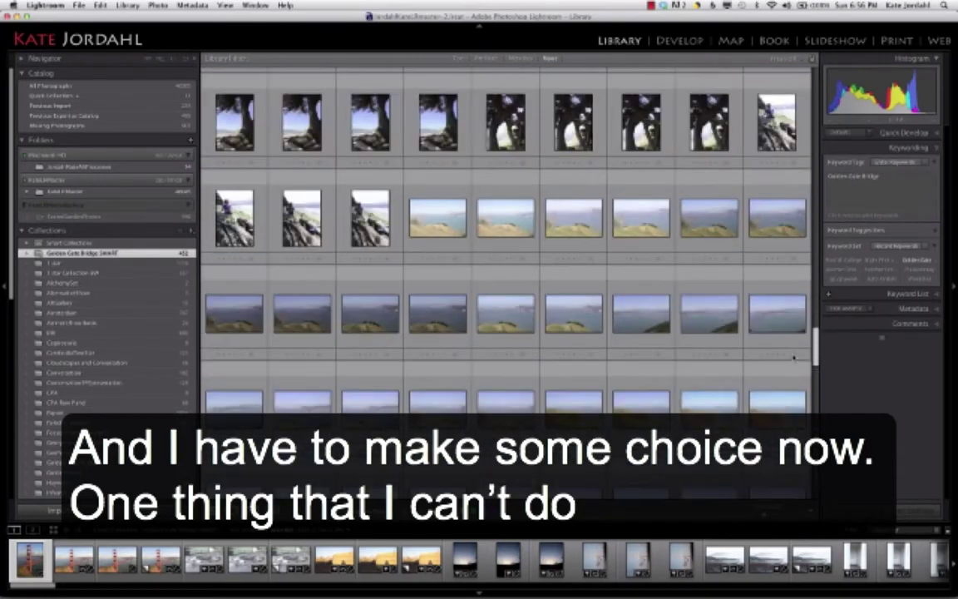
scroll(793, 344, up, 10)
scroll(797, 158, up, 10)
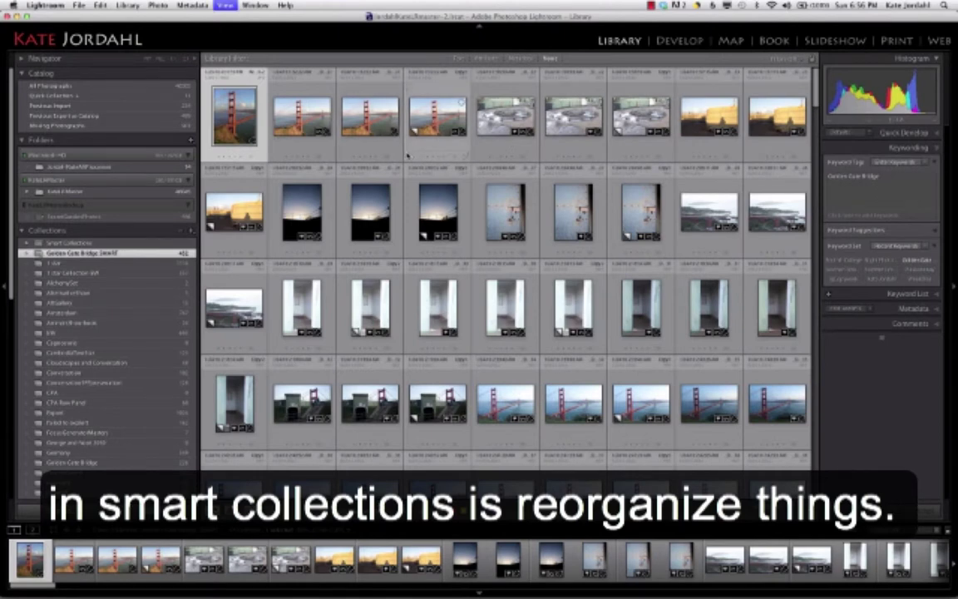
Step: Enlarge the 452-photo collection's grid thumbnails to four per row and select all photos
key(e)
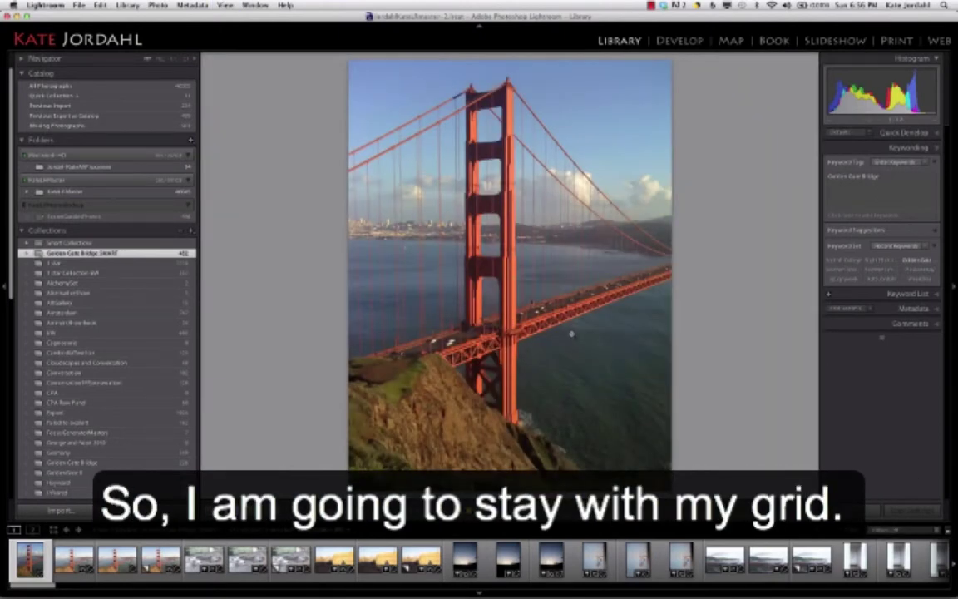
key(g)
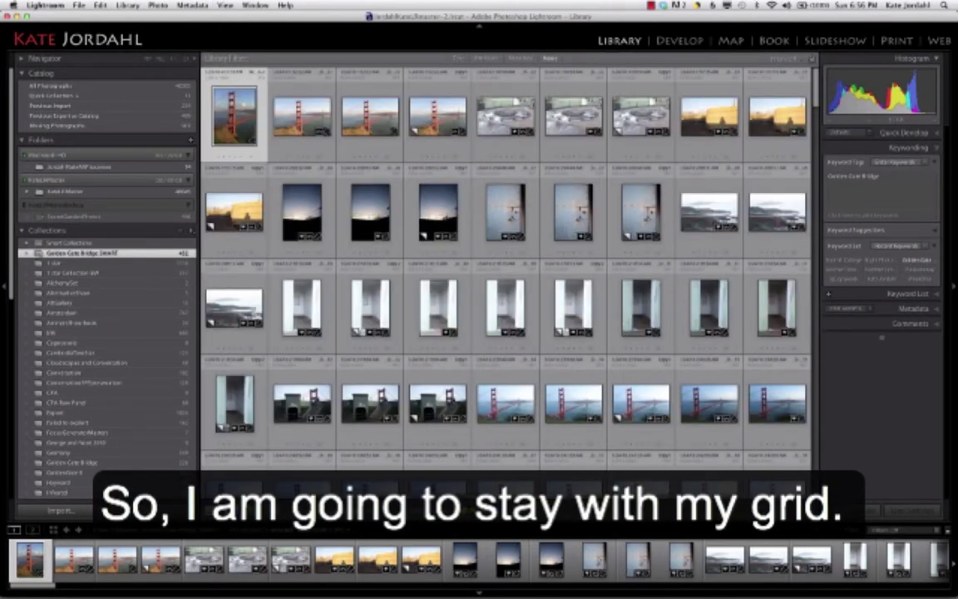
key(equal)
key(equal)
key(equal)
key(equal)
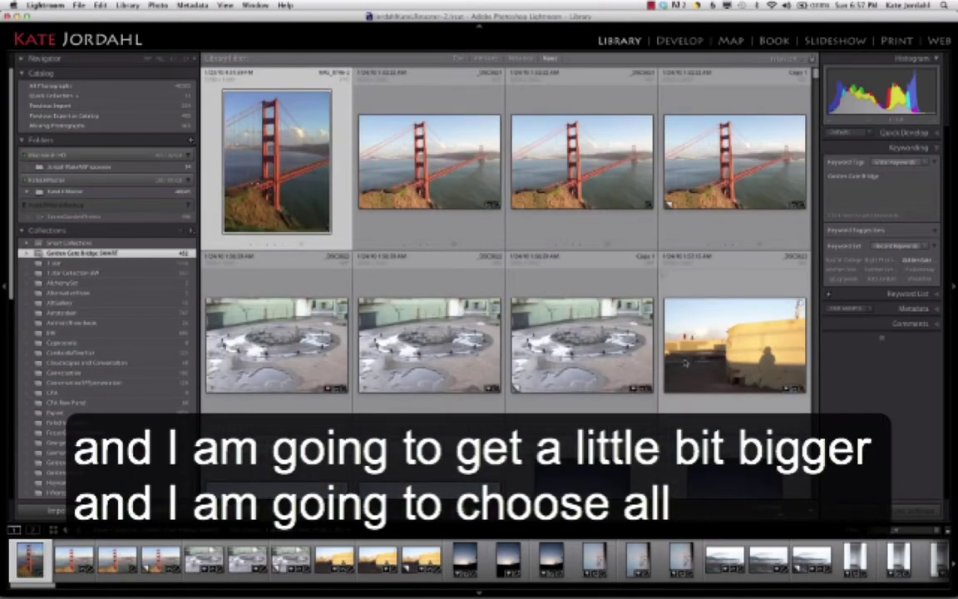
key(super+a)
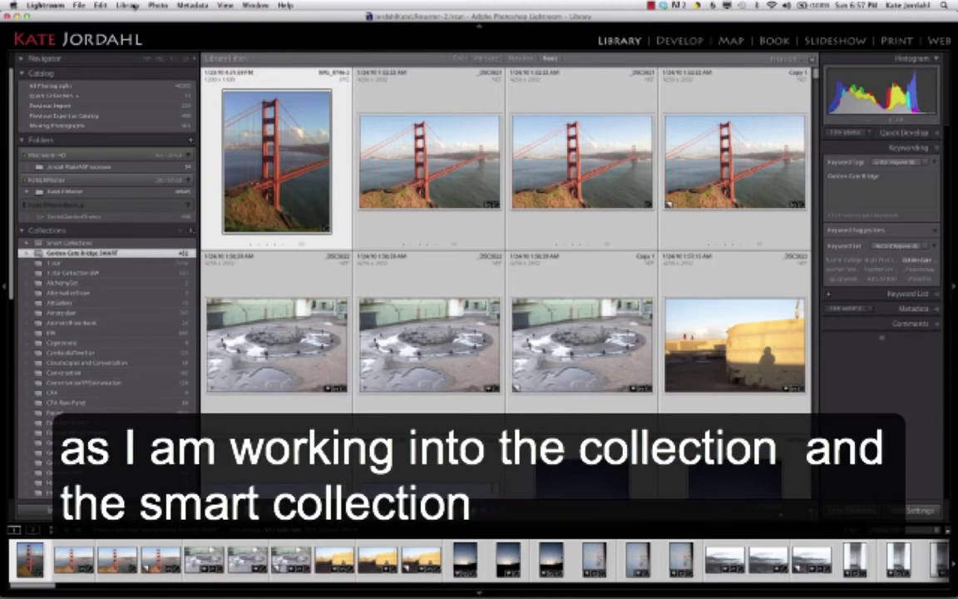
click(133, 5)
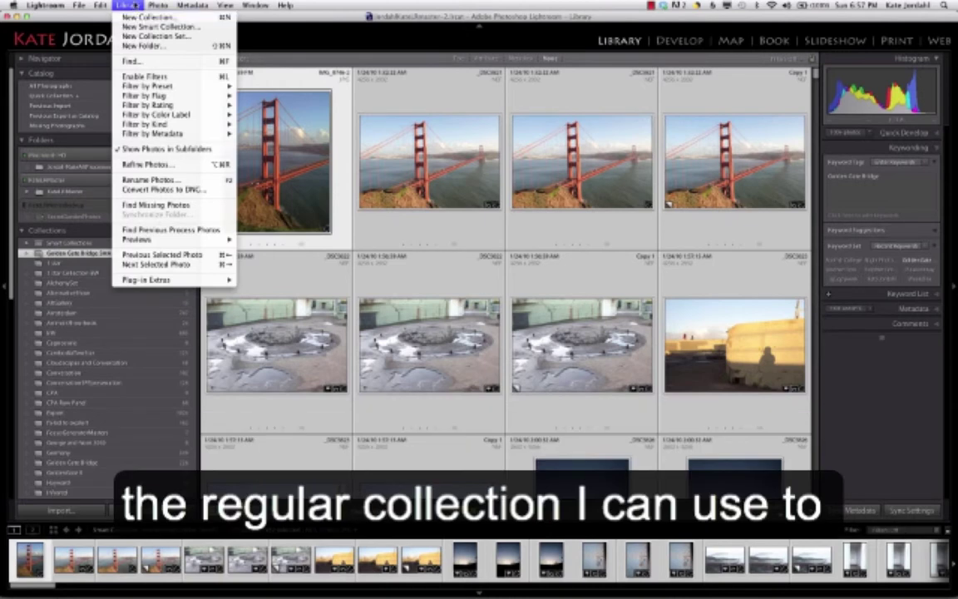
click(133, 5)
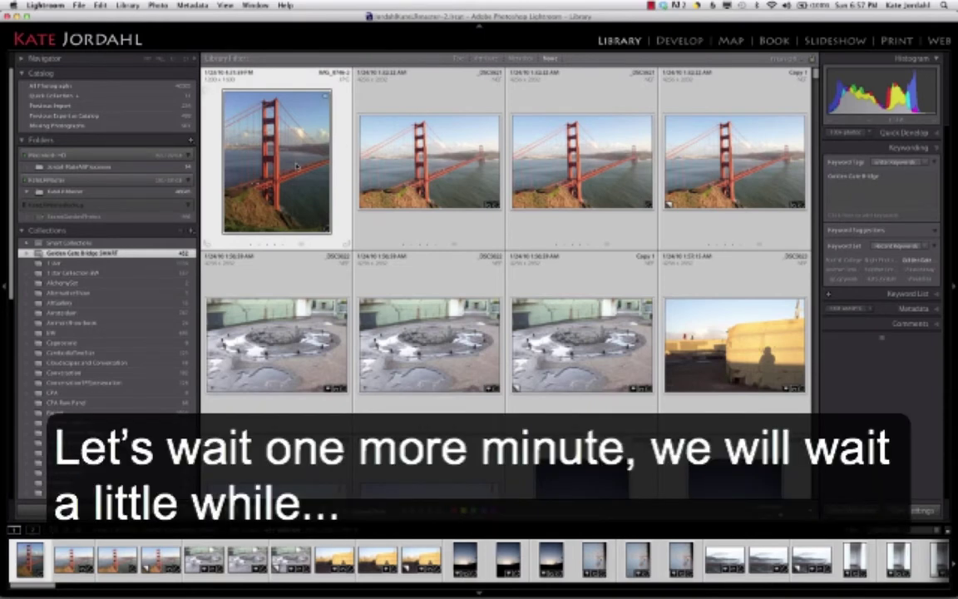
Step: Deselect all, enlarge thumbnails to three per row, and browse back to the first photo
key(Right)
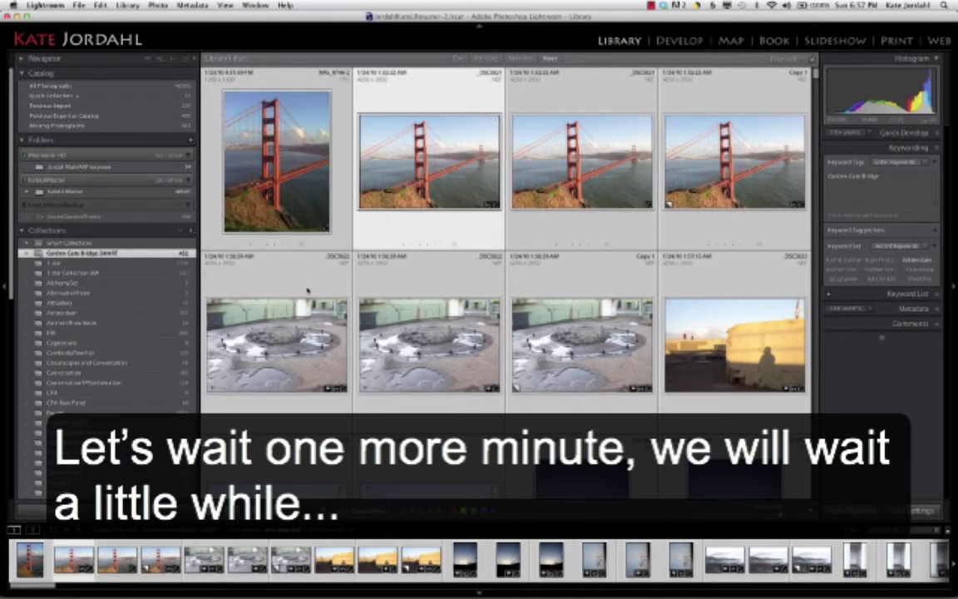
key(super+d)
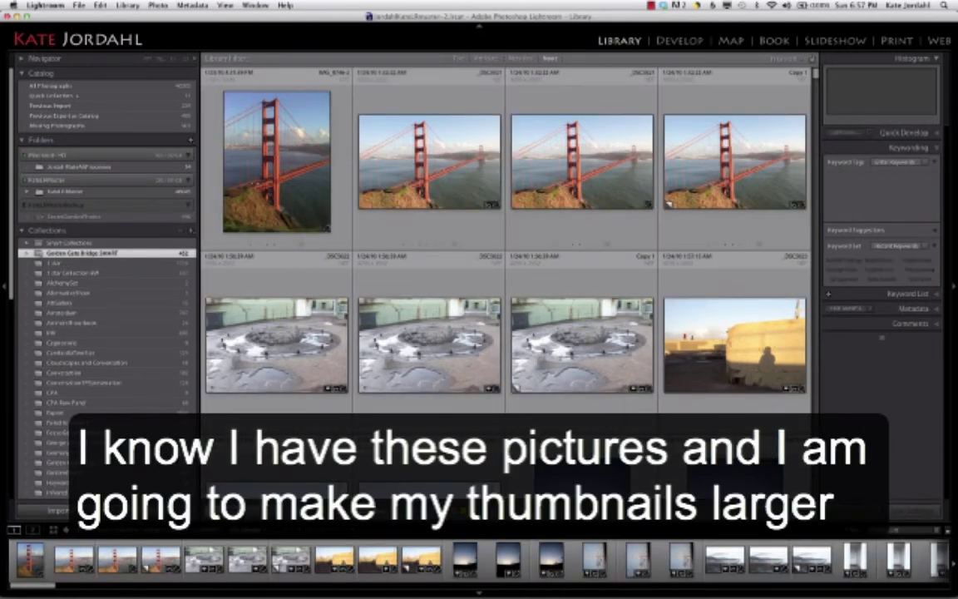
key(equal)
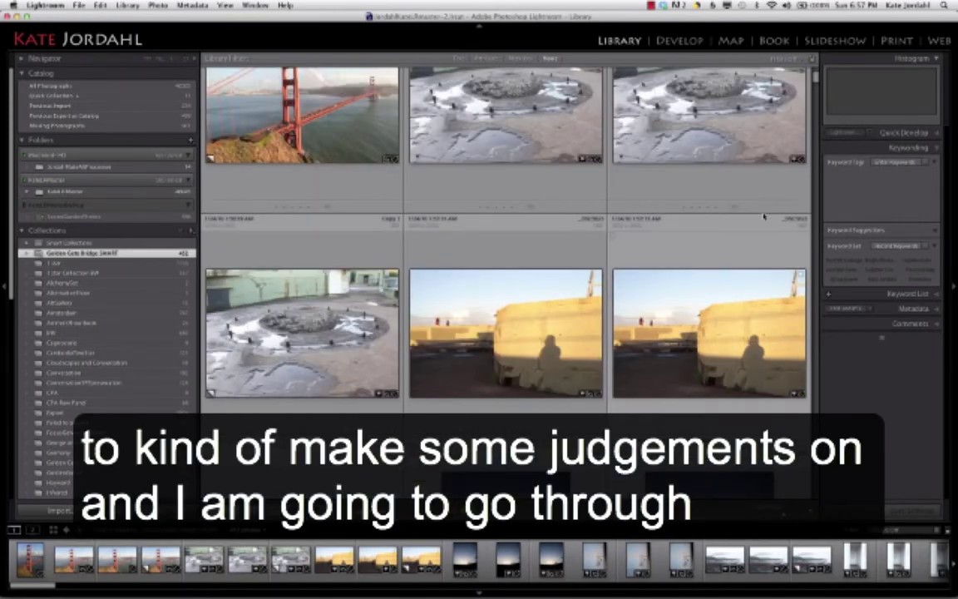
scroll(737, 75, up, 3)
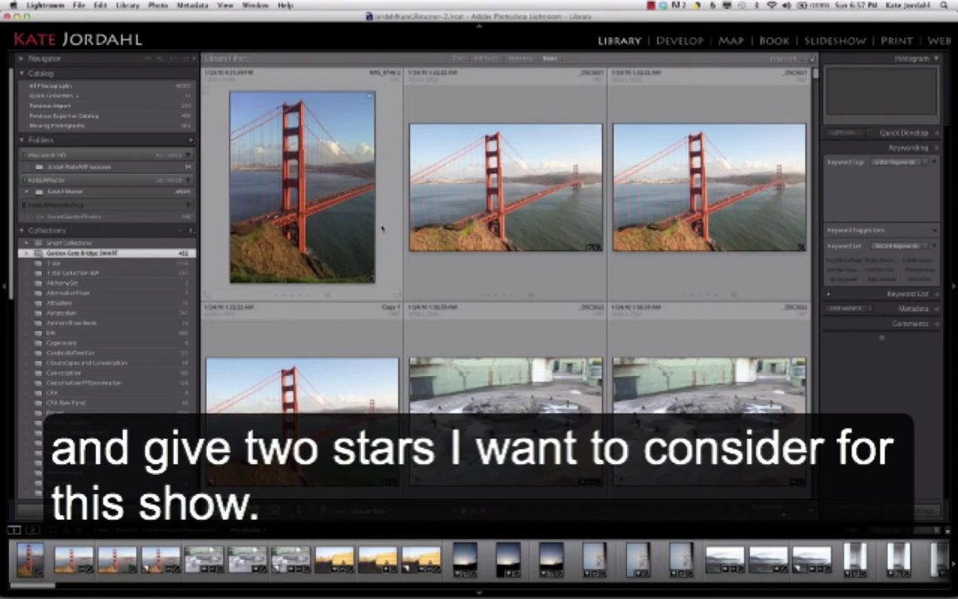
key(End)
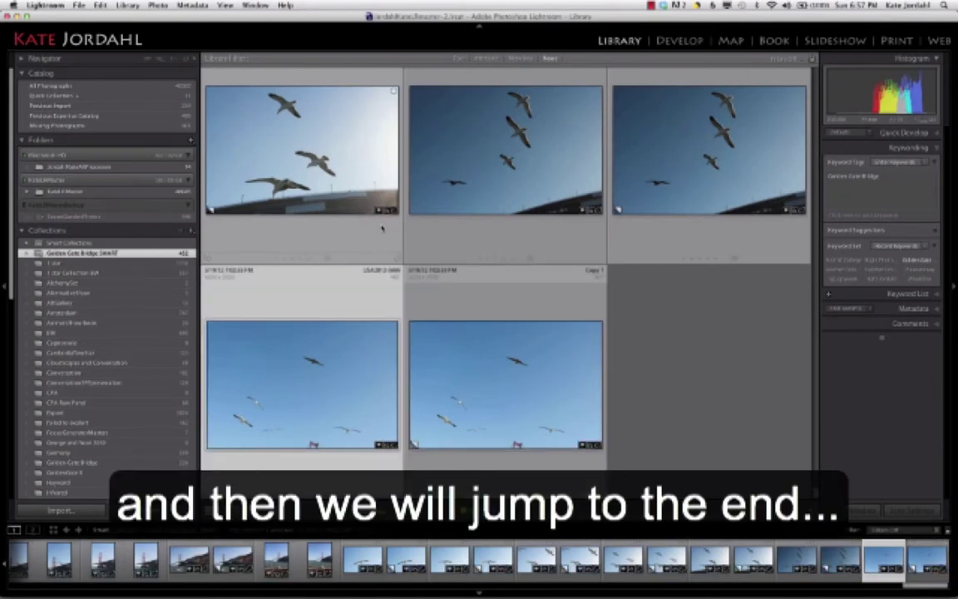
key(Up)
key(Up)
key(Up)
key(Up)
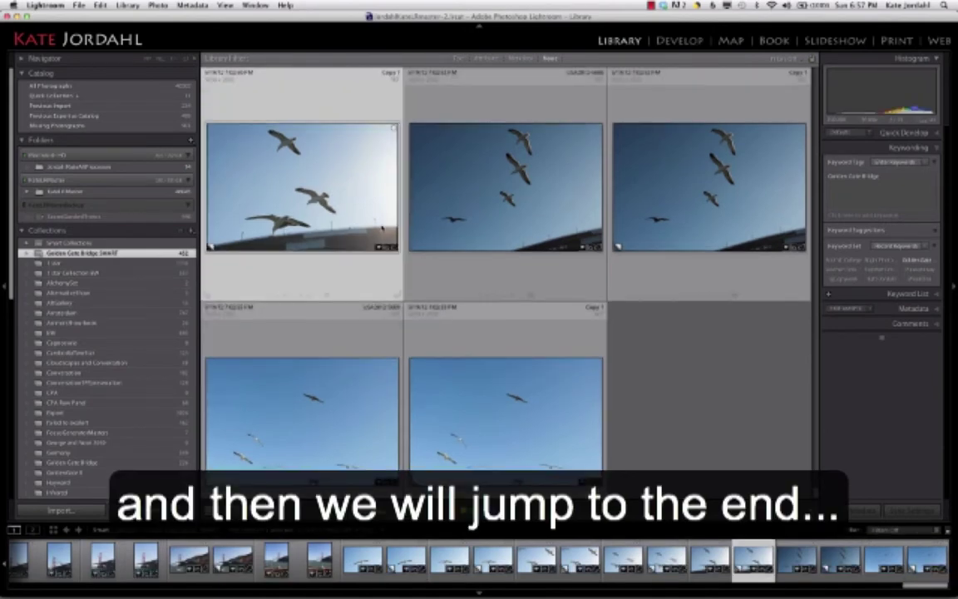
key(Down)
key(Down)
key(Down)
key(Down)
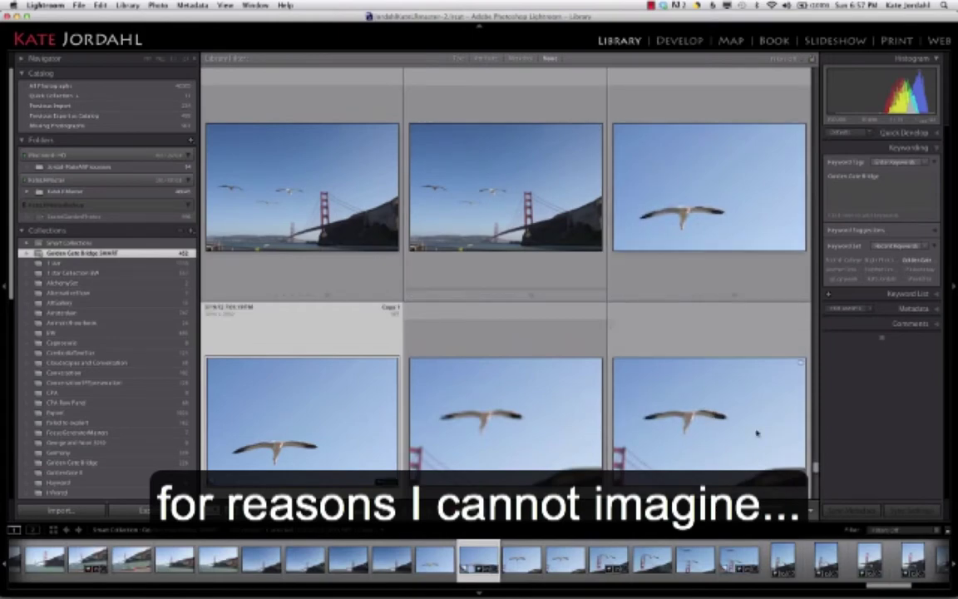
scroll(811, 364, up, 1)
scroll(811, 363, up, 10)
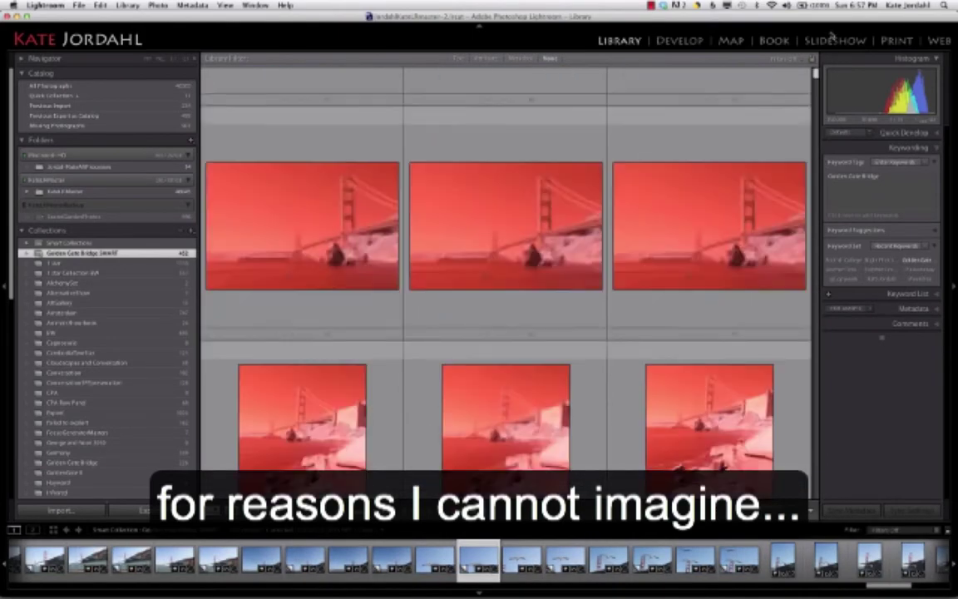
Step: Give the first two Golden Gate photos two stars each
click(256, 178)
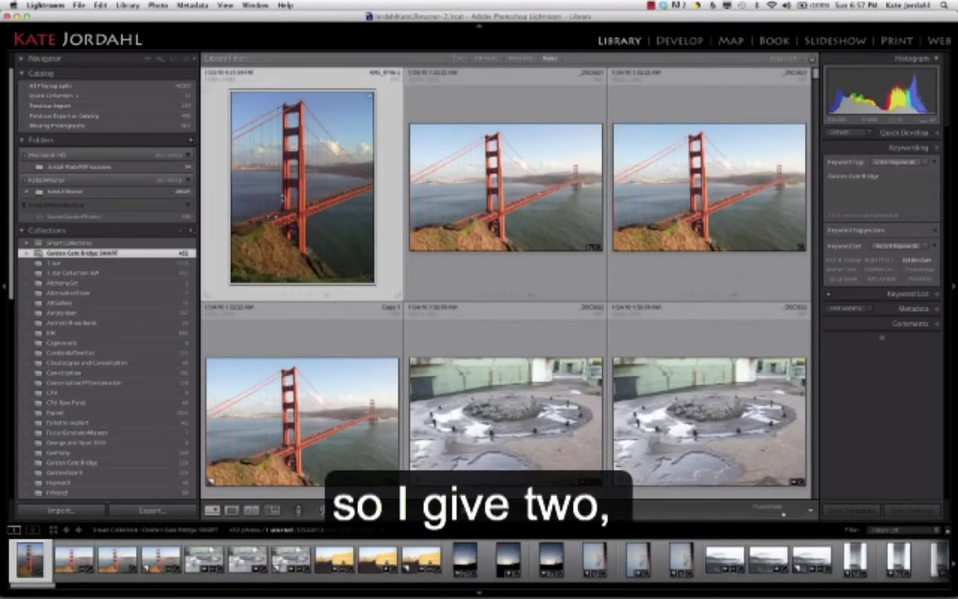
key(2)
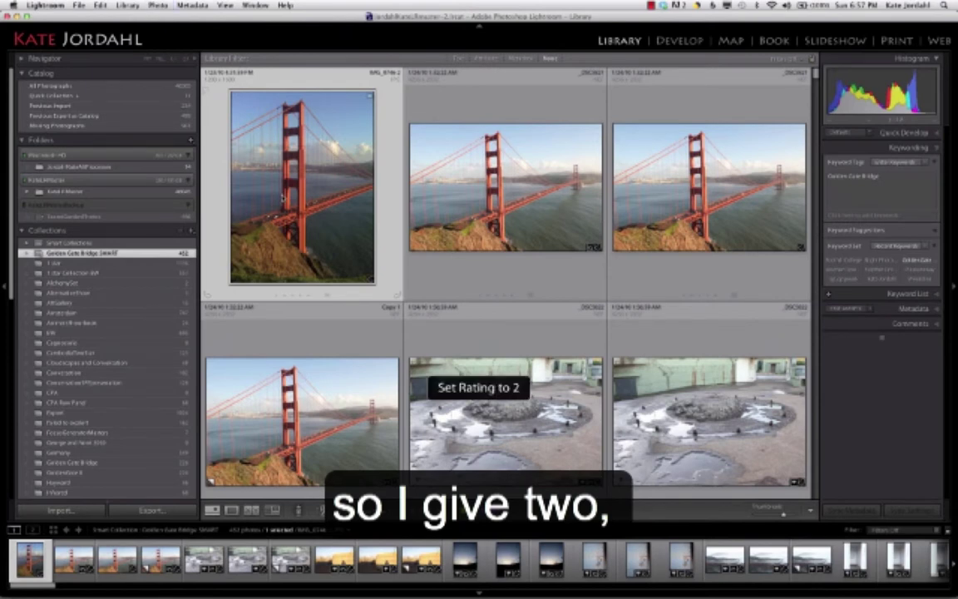
click(506, 187)
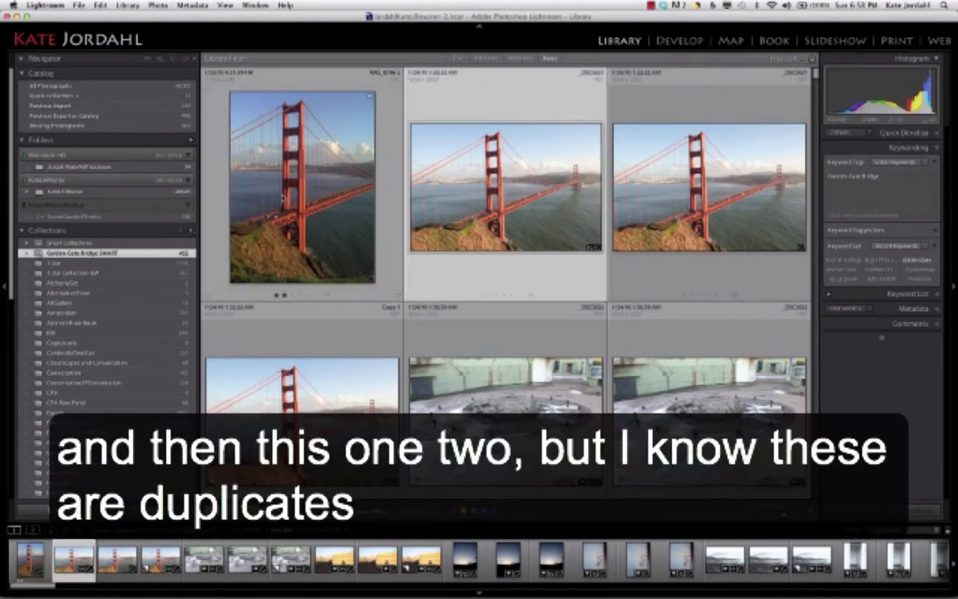
key(2)
key(Right)
key(Right)
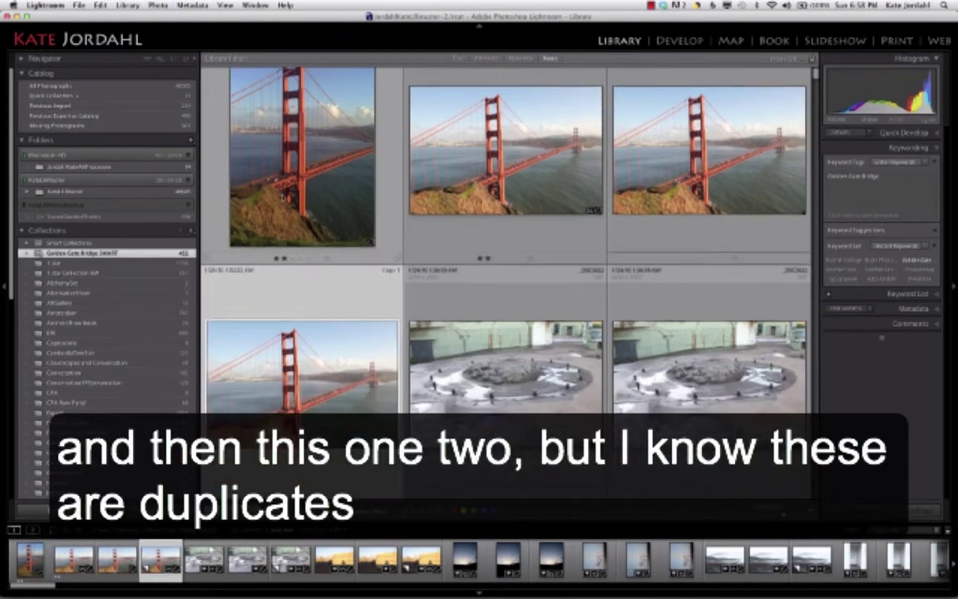
key(Right)
key(Right)
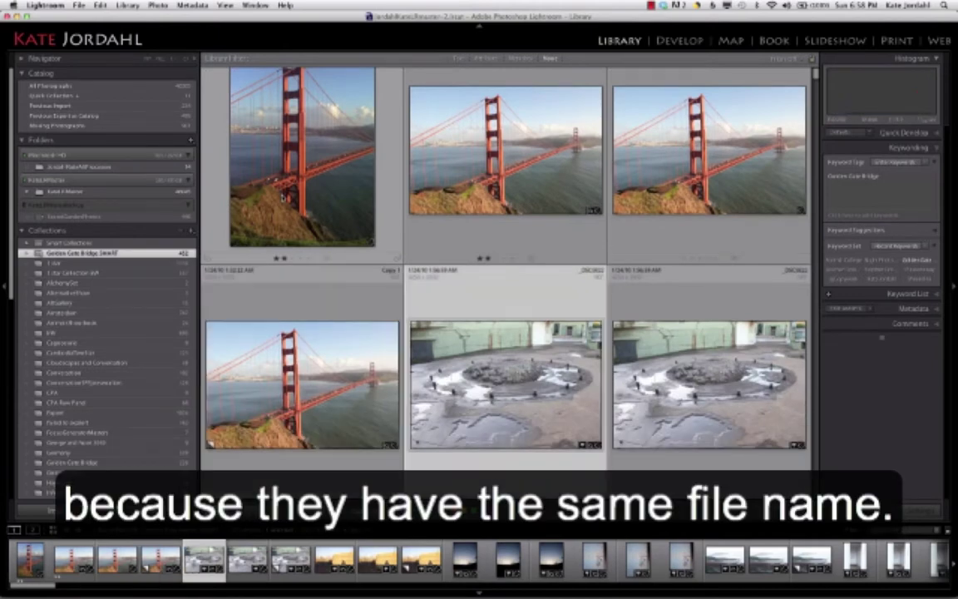
key(Right)
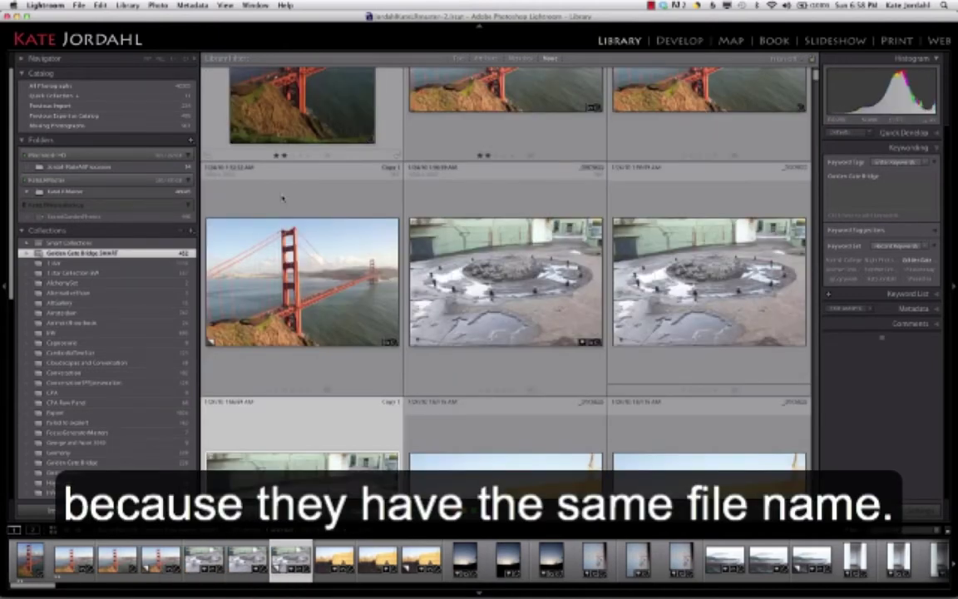
Step: Skip past the non-bridge and near-identical shots and rate a later bridge photo two stars
key(Right)
key(Right)
key(Right)
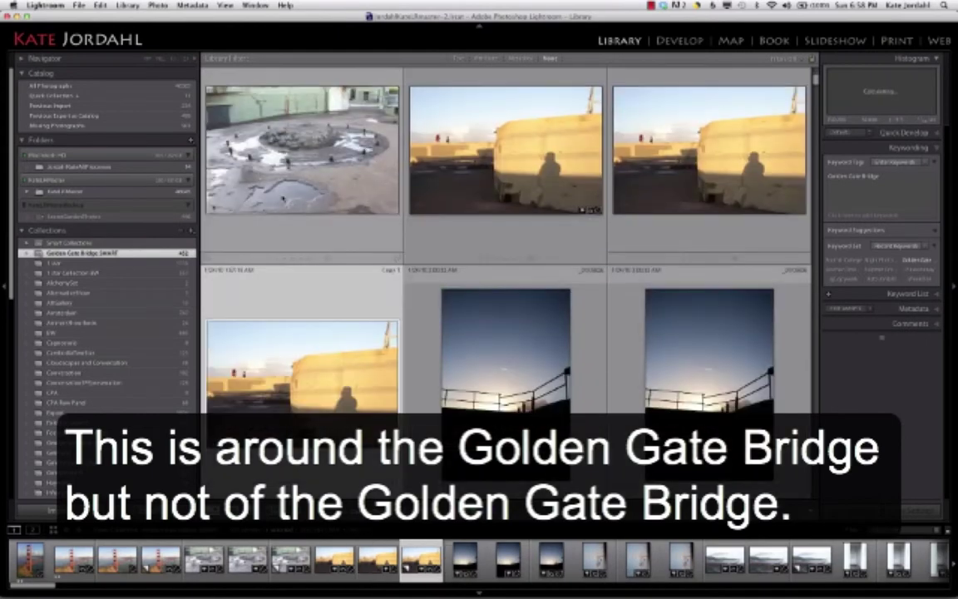
key(Right)
key(Right)
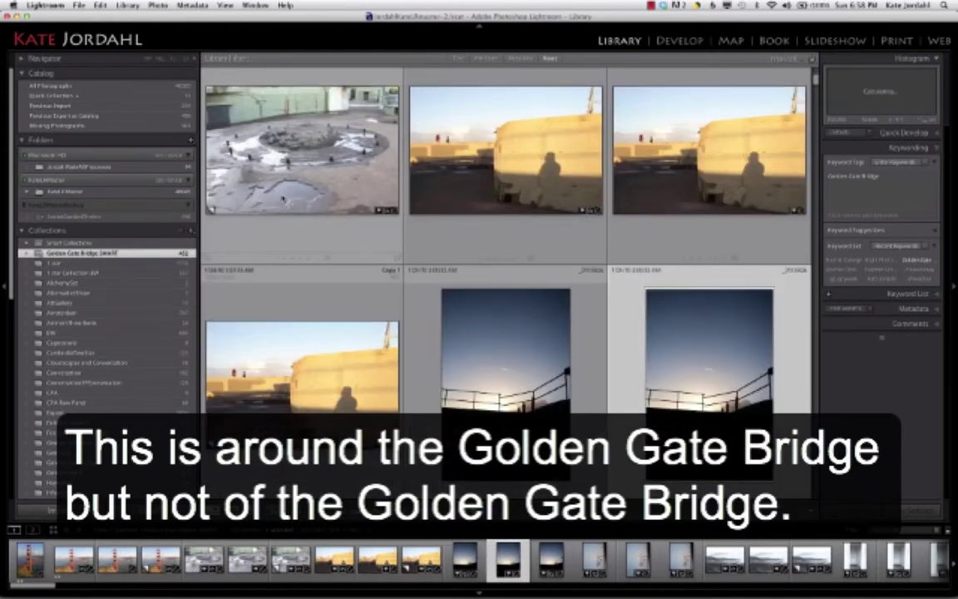
key(Right)
key(Right)
key(Right)
key(Right)
key(Right)
key(Right)
key(Right)
key(Right)
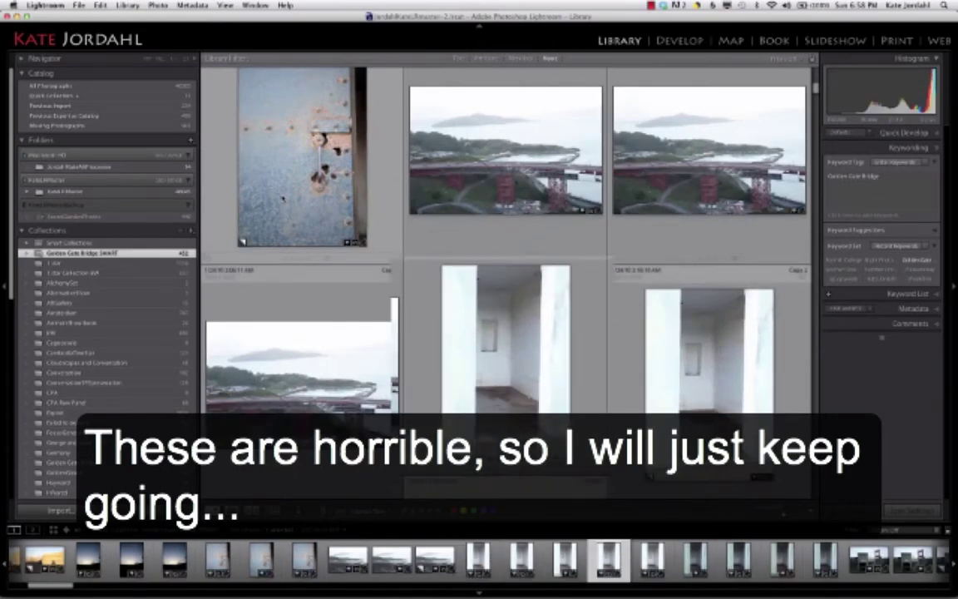
key(Right)
key(Right)
key(Right)
key(Right)
key(Right)
key(Right)
key(Right)
key(Right)
key(Right)
key(Right)
key(Right)
key(Right)
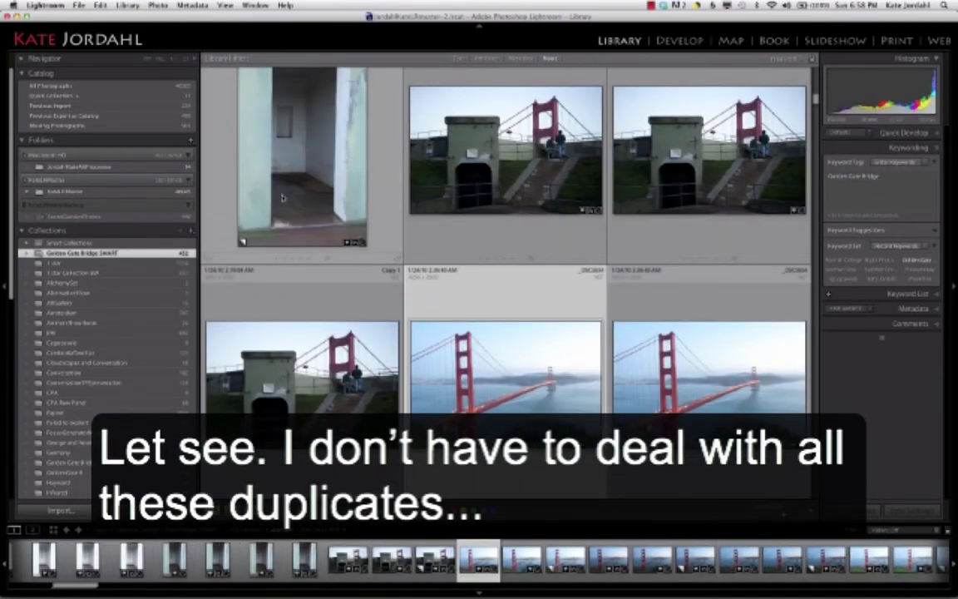
key(Right)
key(Right)
key(Right)
key(Right)
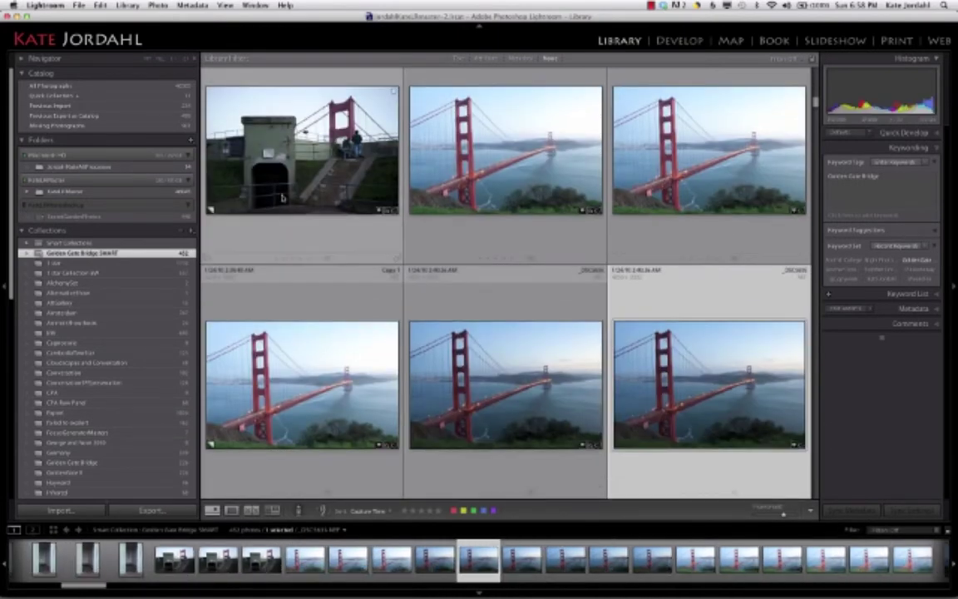
key(Down)
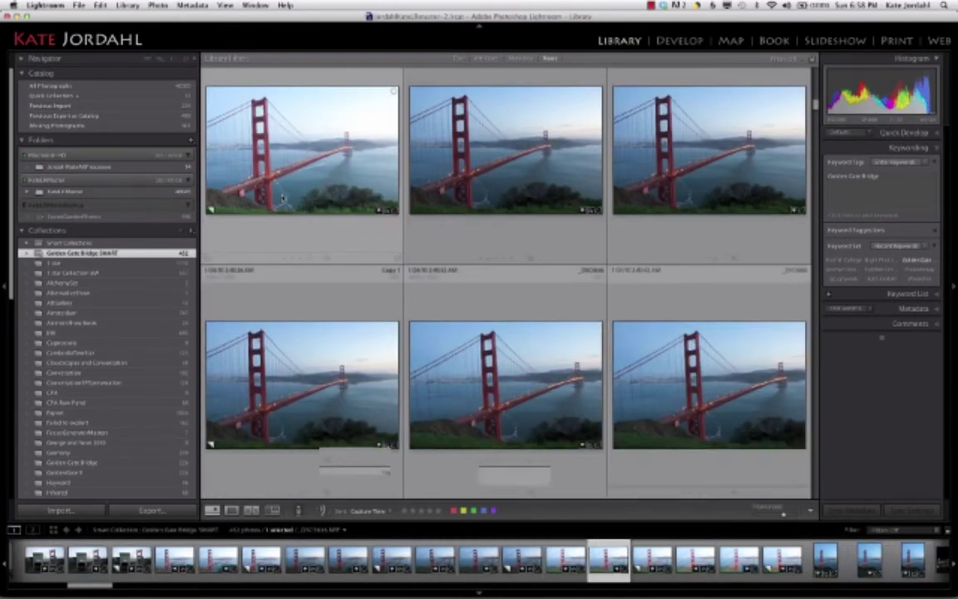
key(Down)
key(Down)
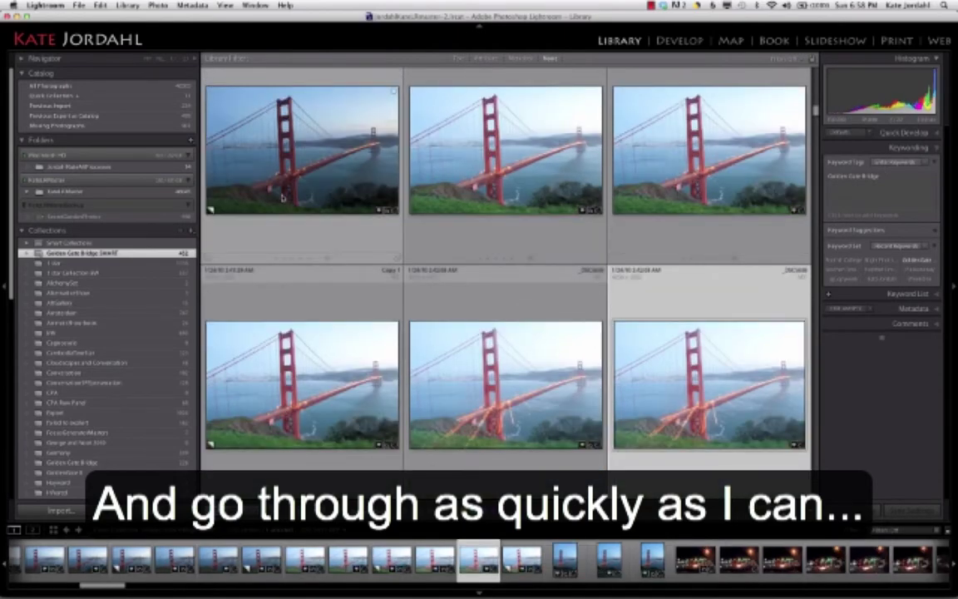
key(2)
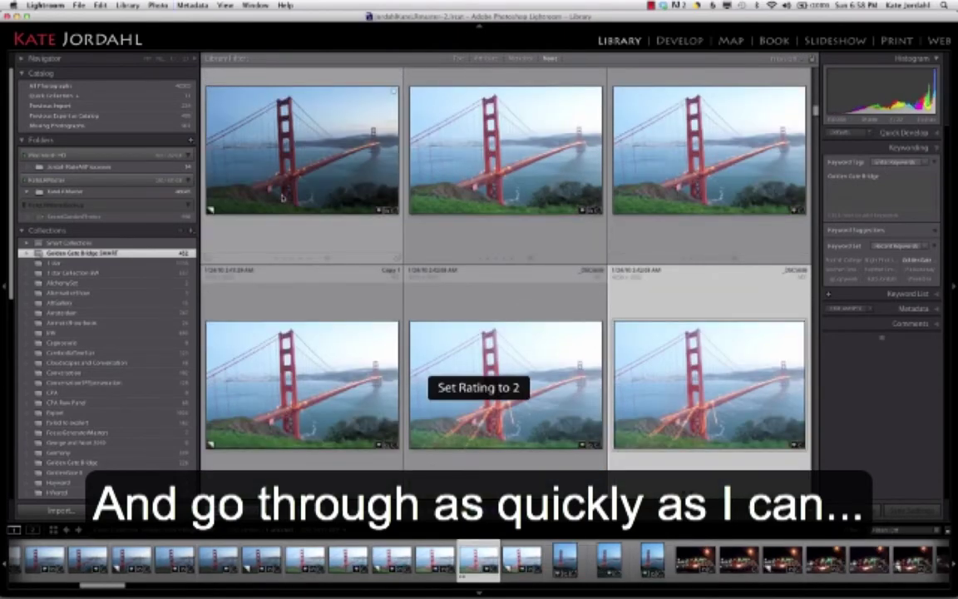
Step: Rate the portrait bridge shot and two night traffic photos two stars
key(Right)
key(Right)
key(Right)
key(Right)
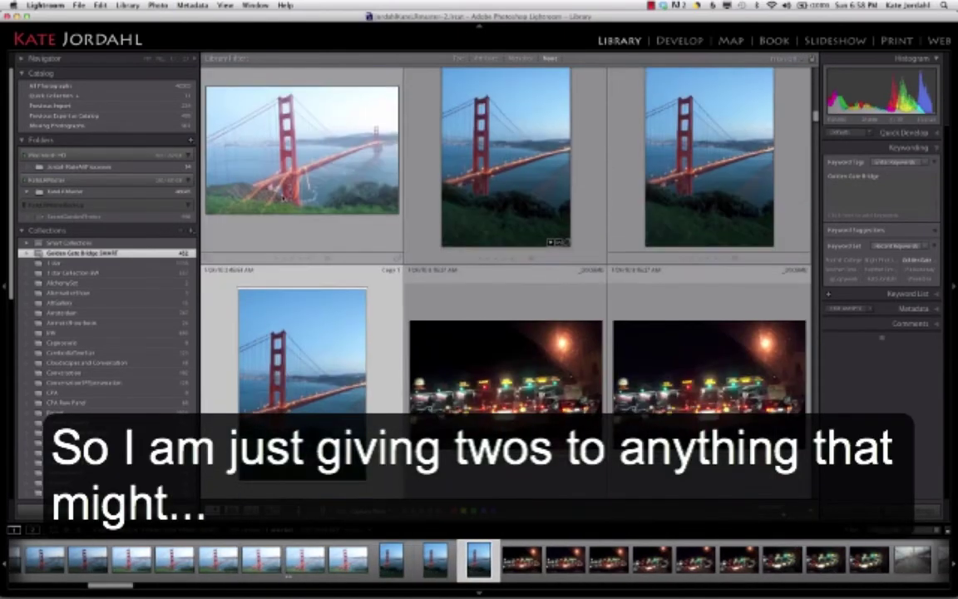
key(Left)
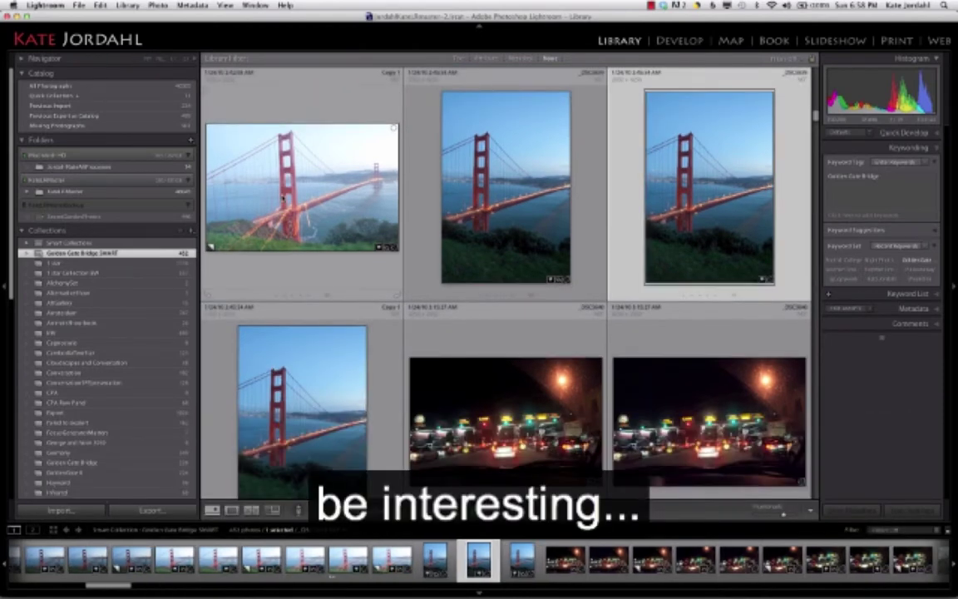
key(2)
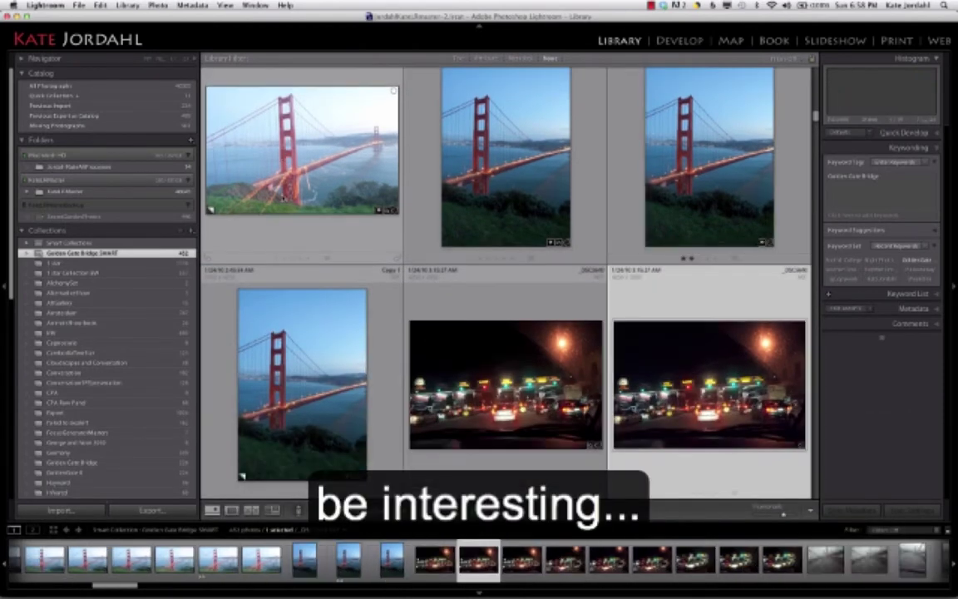
key(2)
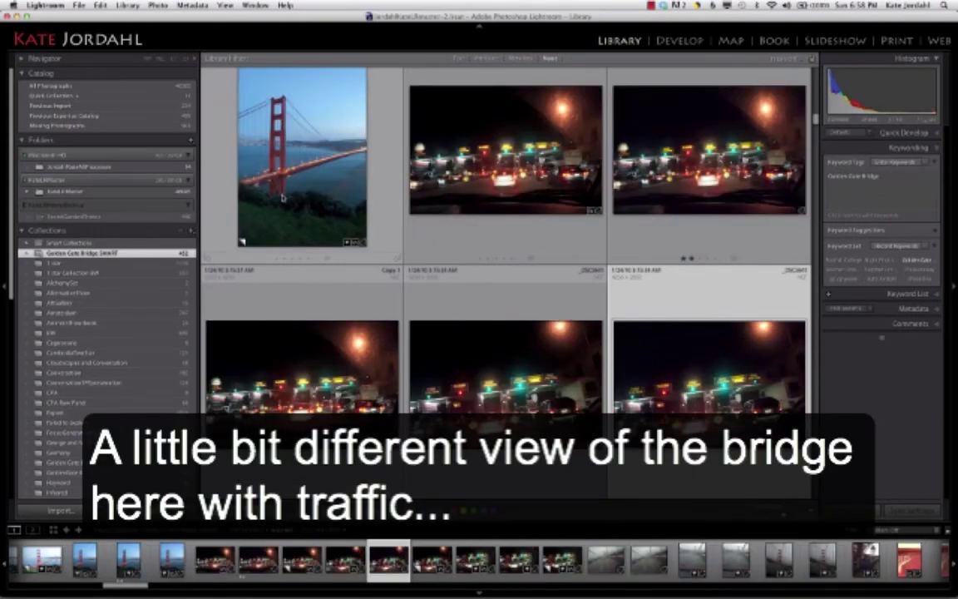
key(Right)
key(Right)
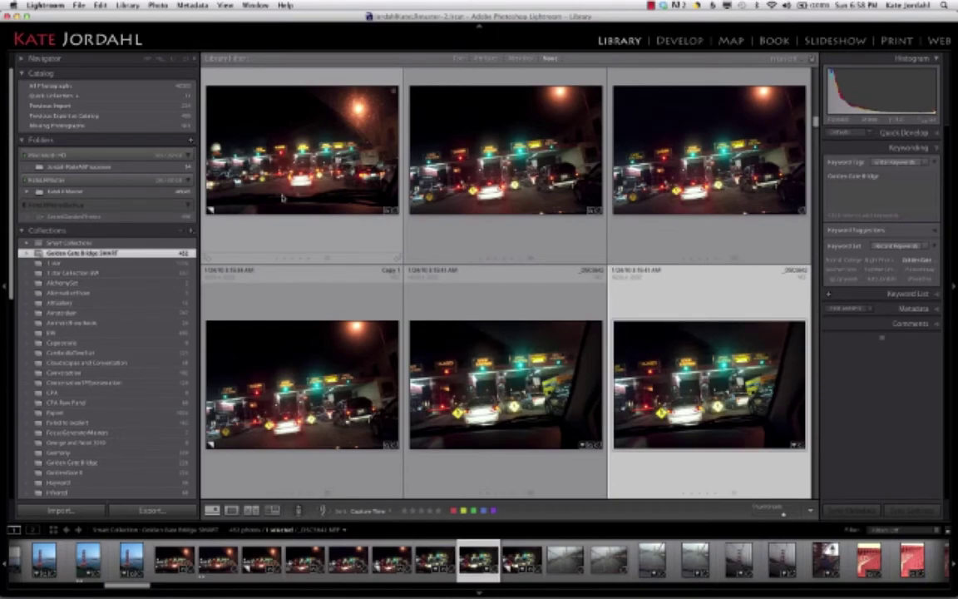
key(2)
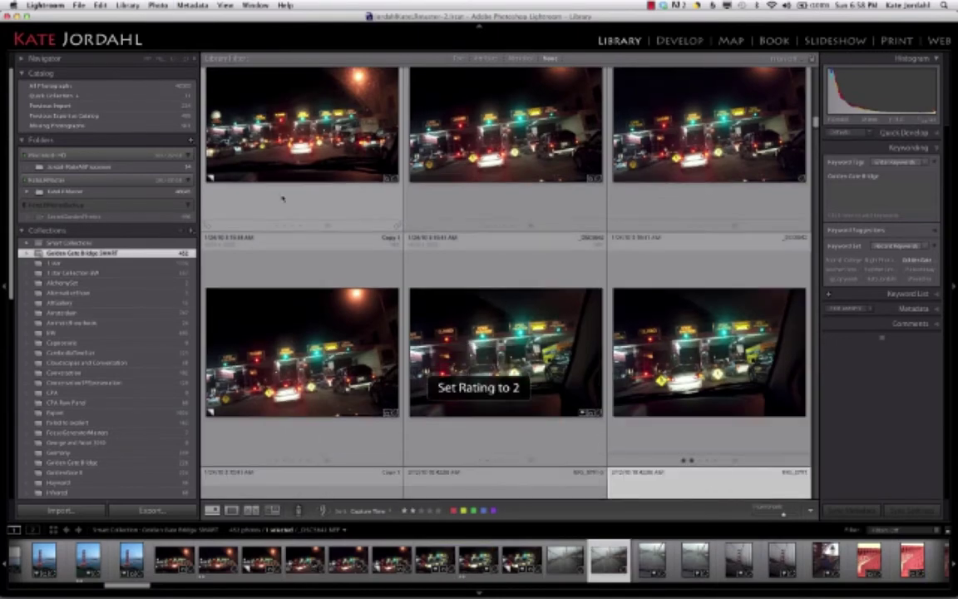
Step: Rate the bridge roadway photo two stars and give the cousin photo a blue label
key(Down)
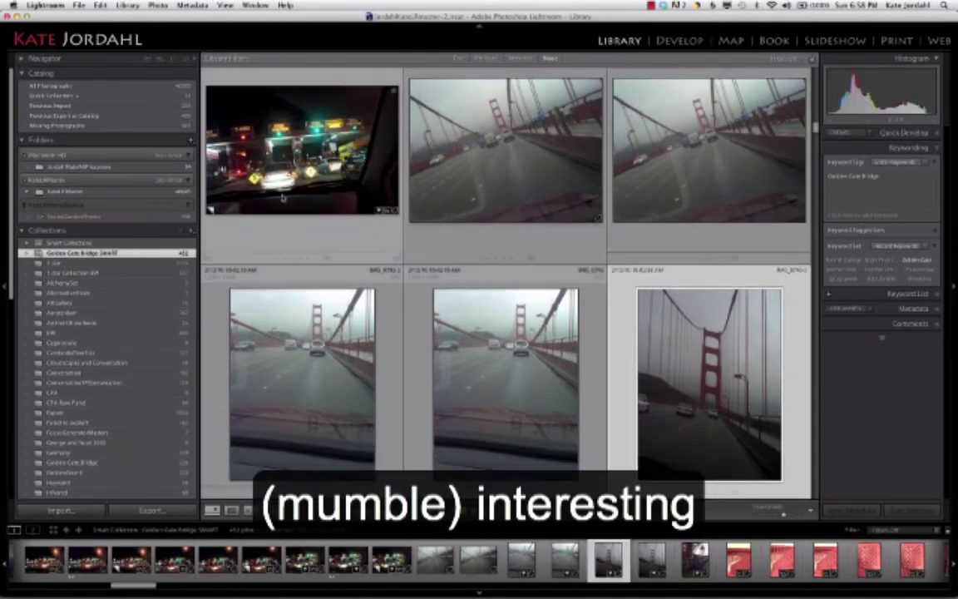
key(2)
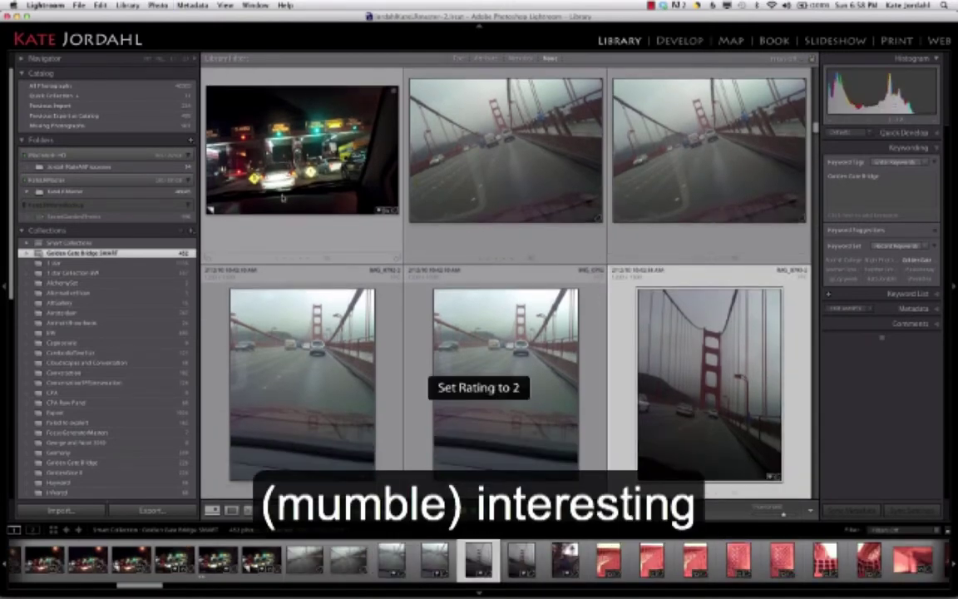
key(Down)
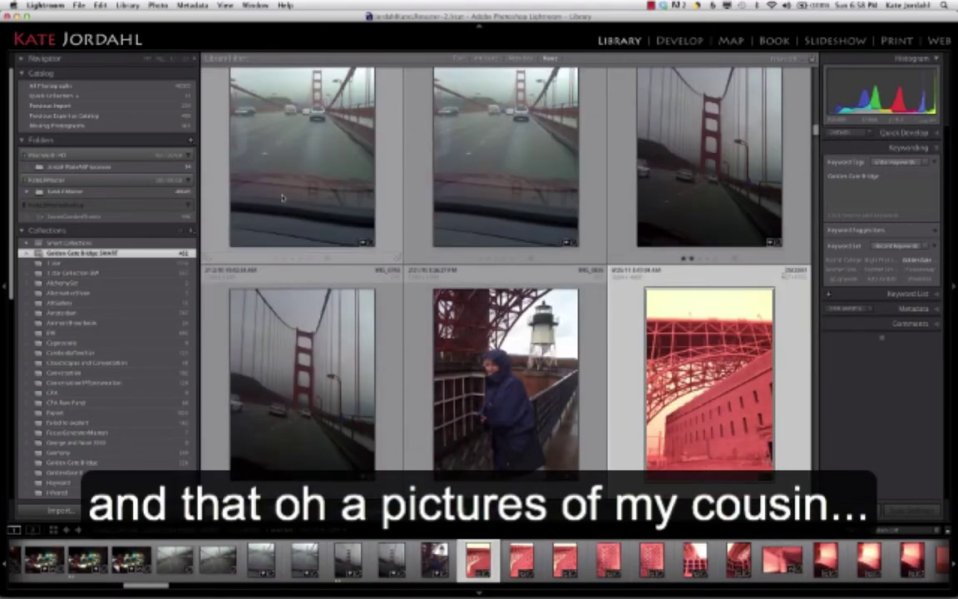
key(Left)
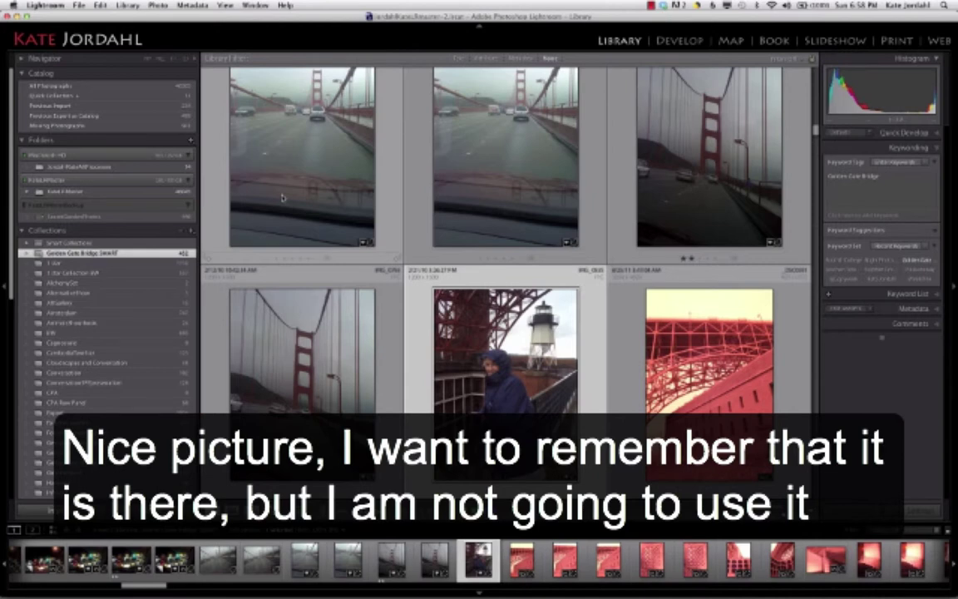
key(9)
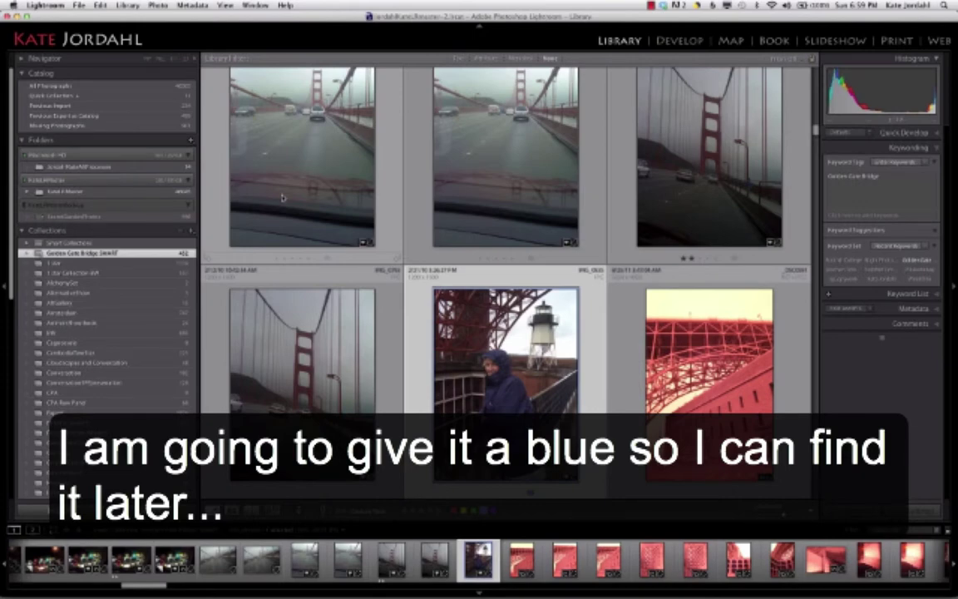
Step: Give the pink Fort Point photos two stars
key(Right)
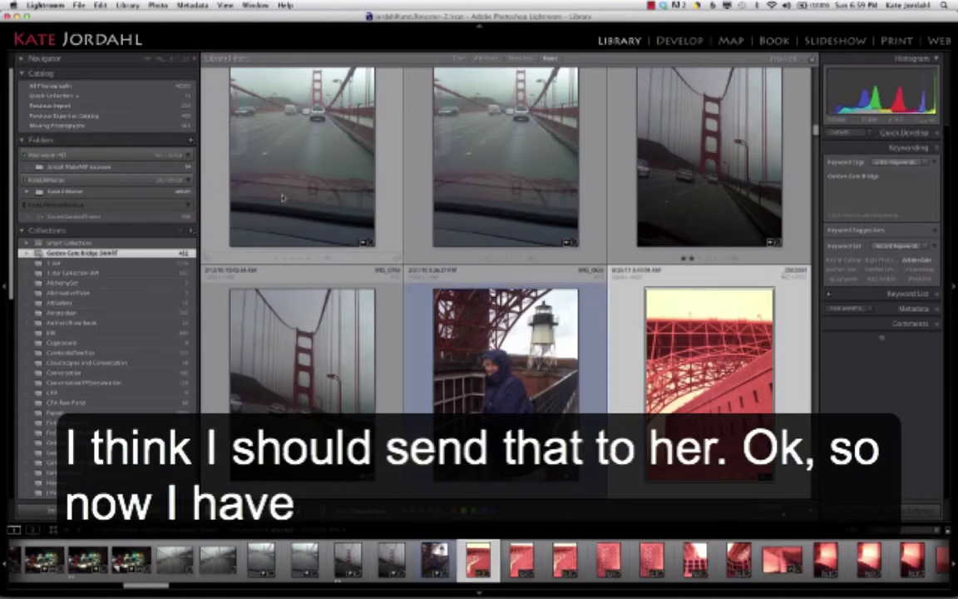
scroll(282, 197, down, 3)
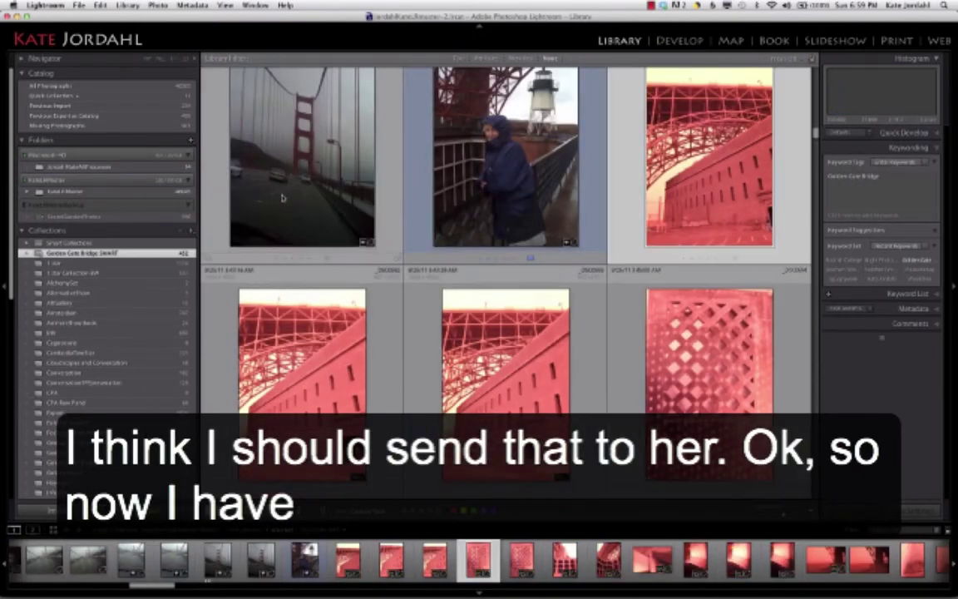
scroll(282, 197, up, 1)
key(2)
key(Right)
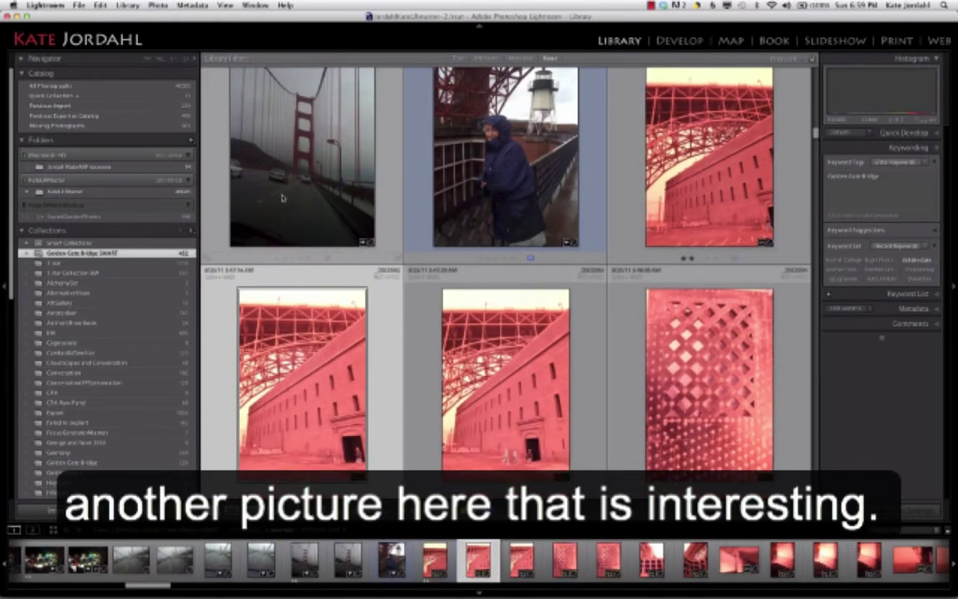
key(Left)
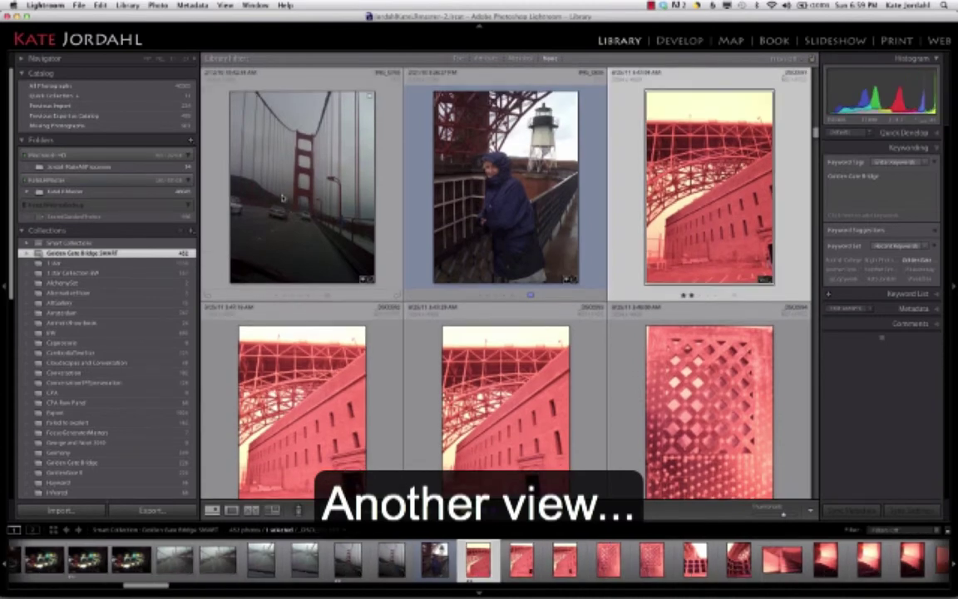
key(Right)
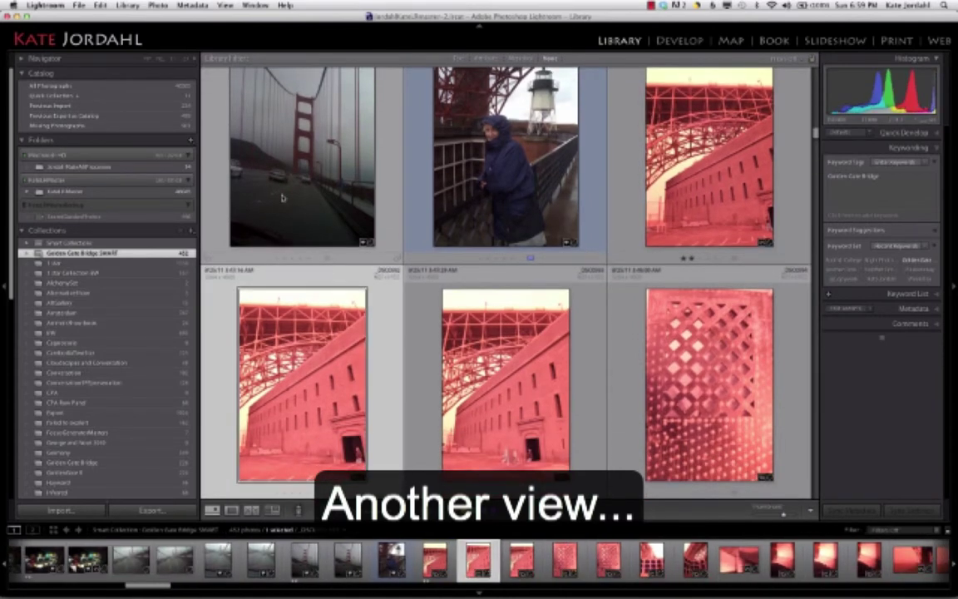
key(2)
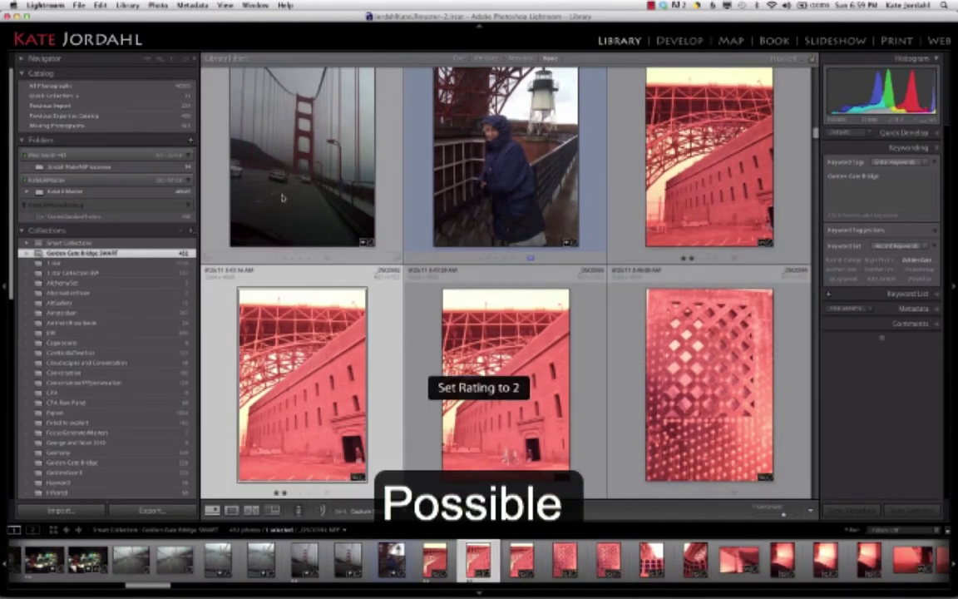
Step: Browse past the pink arches photo and rate the bridge-and-water photo two stars
key(Down)
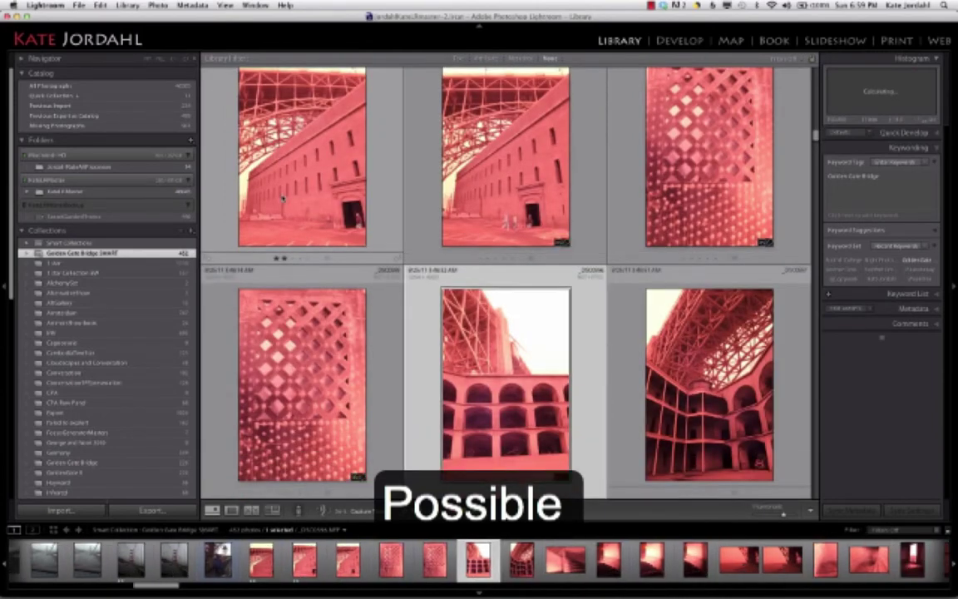
key(Right)
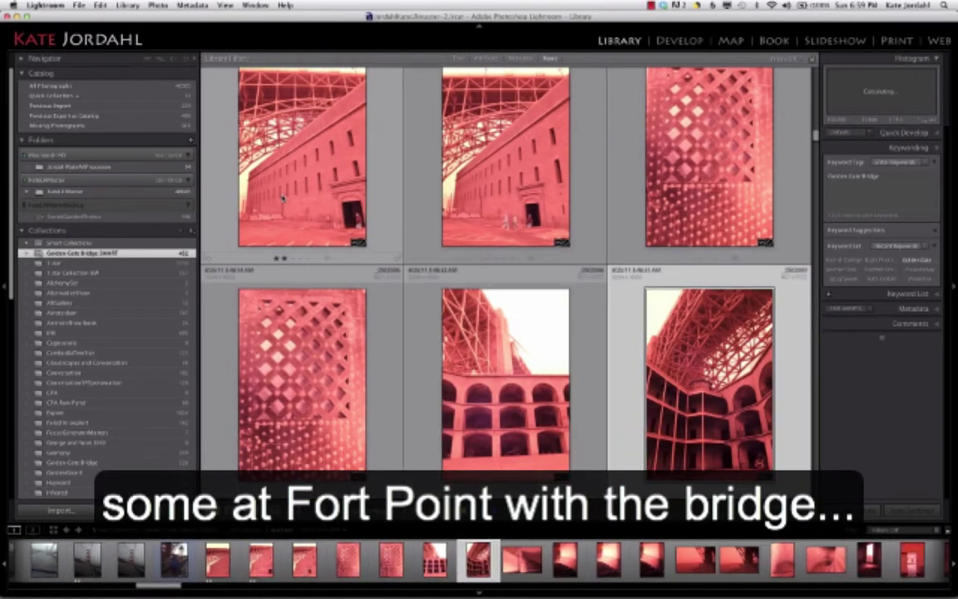
key(Down)
key(Down)
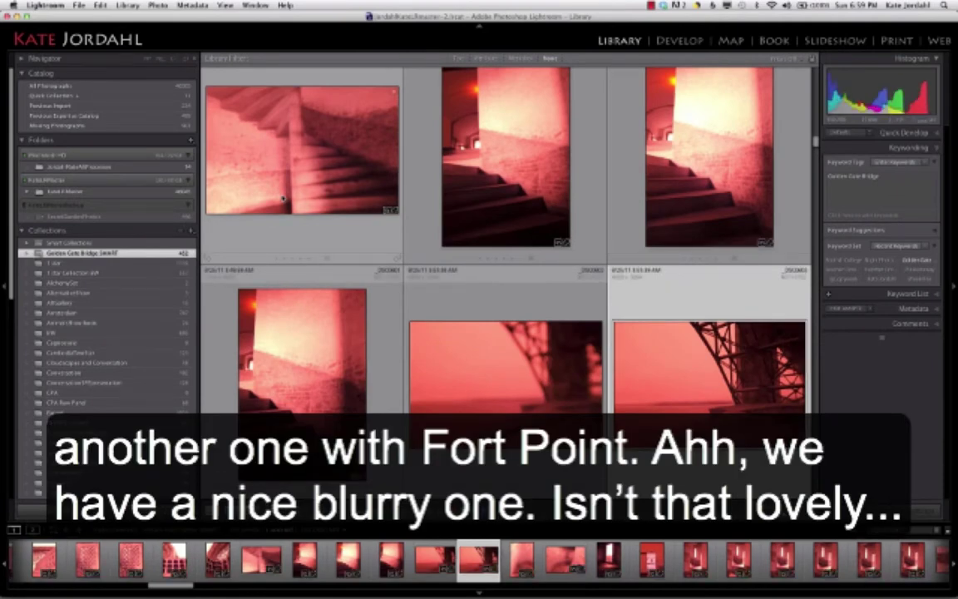
key(Left)
key(Right)
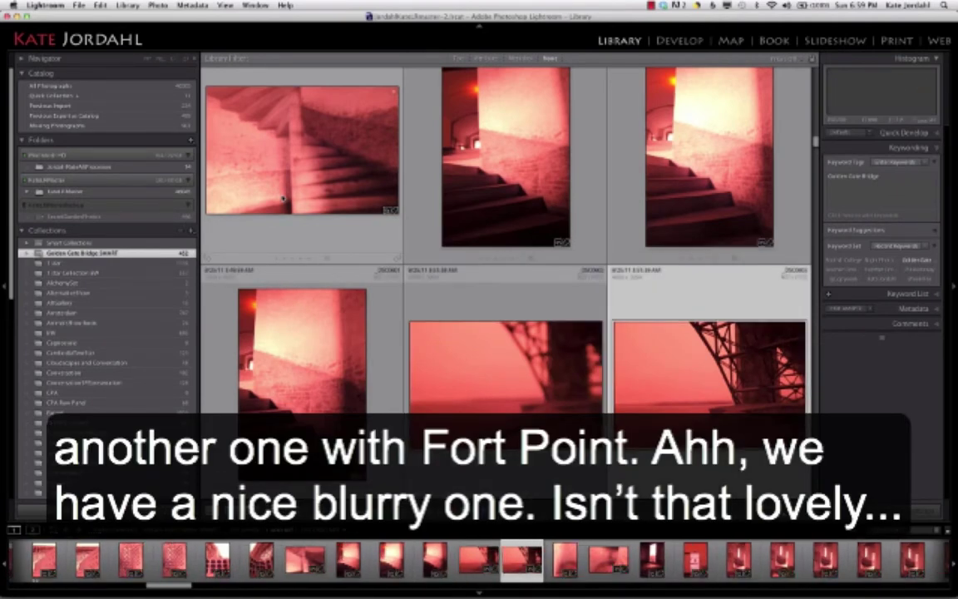
key(Down)
key(Up)
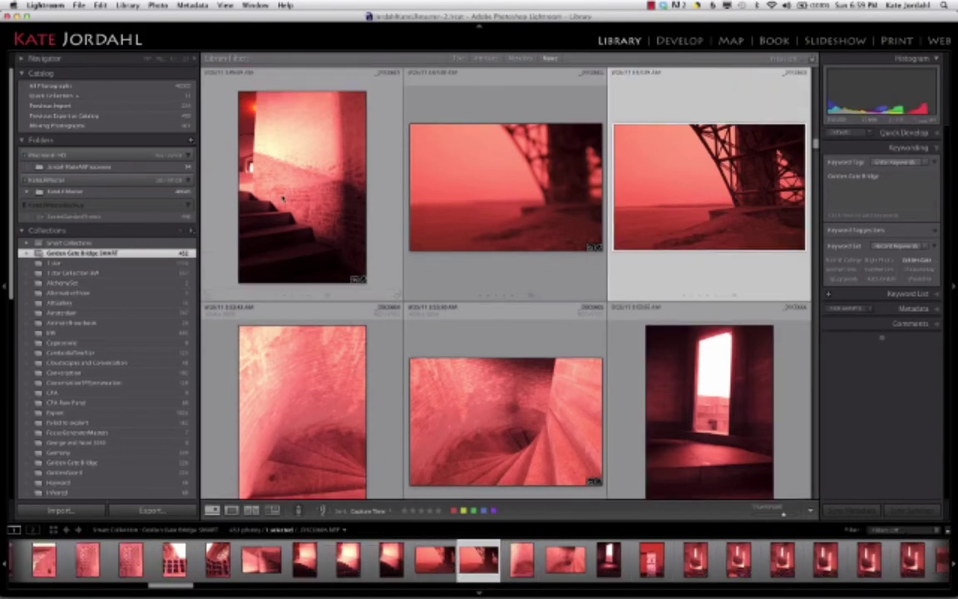
key(2)
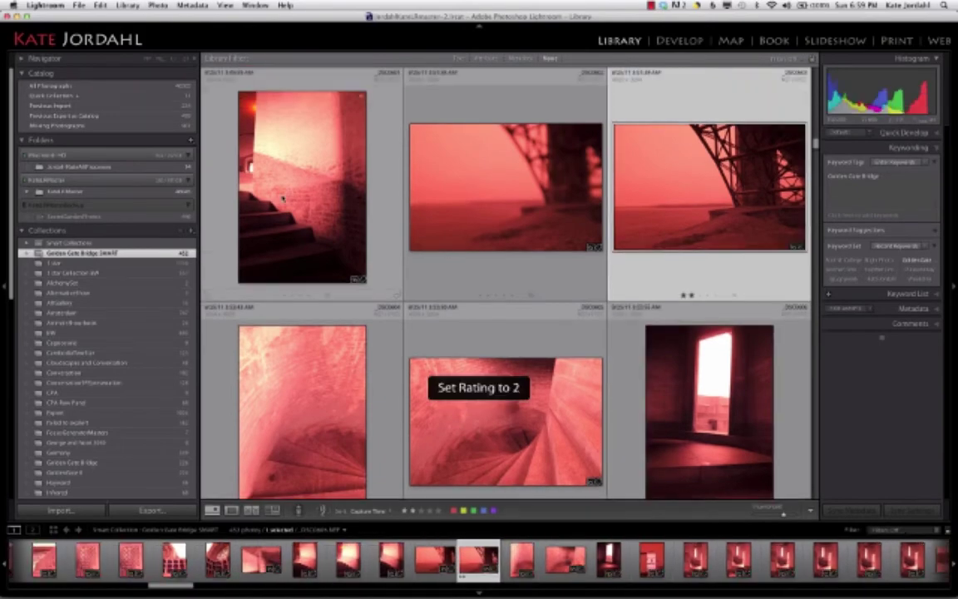
Step: Rate the chain-link bridge photo and the middle Golden Gate photo two stars
key(Down)
key(Down)
key(Down)
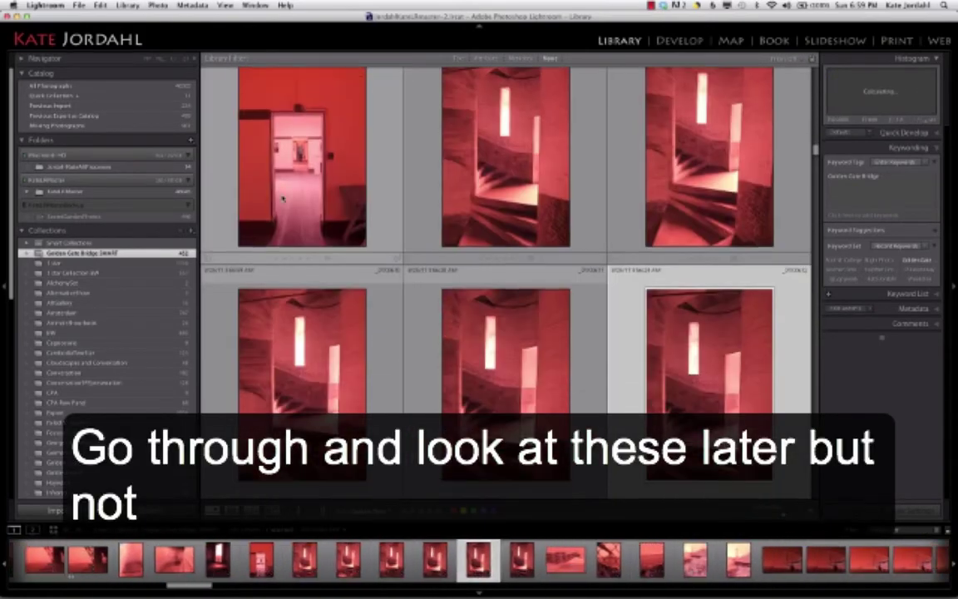
key(Down)
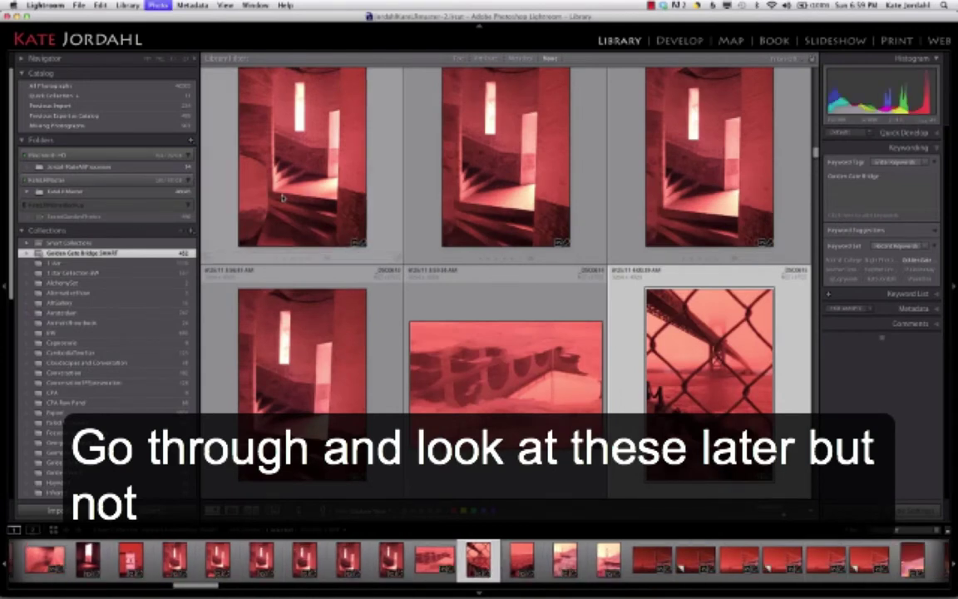
key(2)
key(Down)
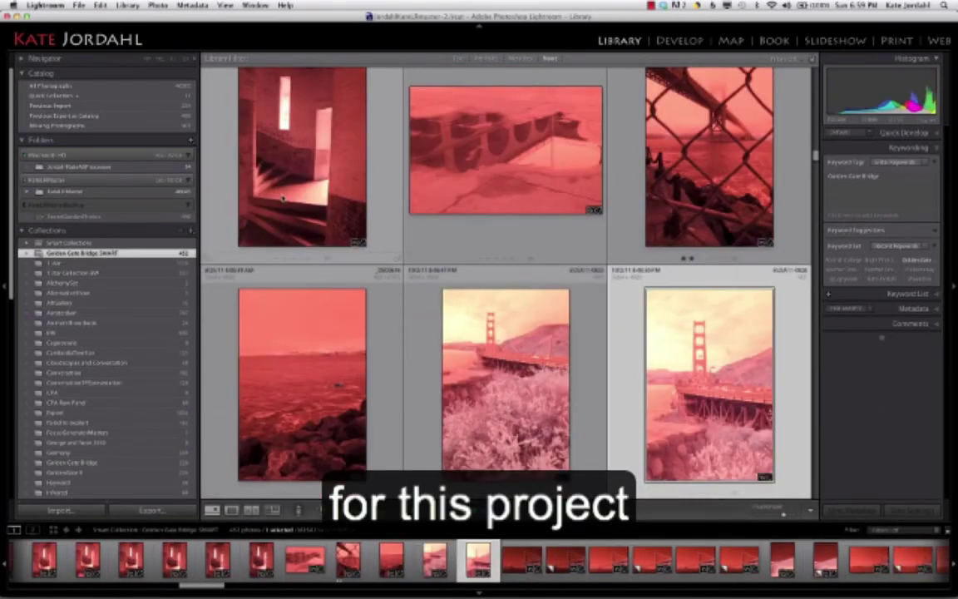
key(Left)
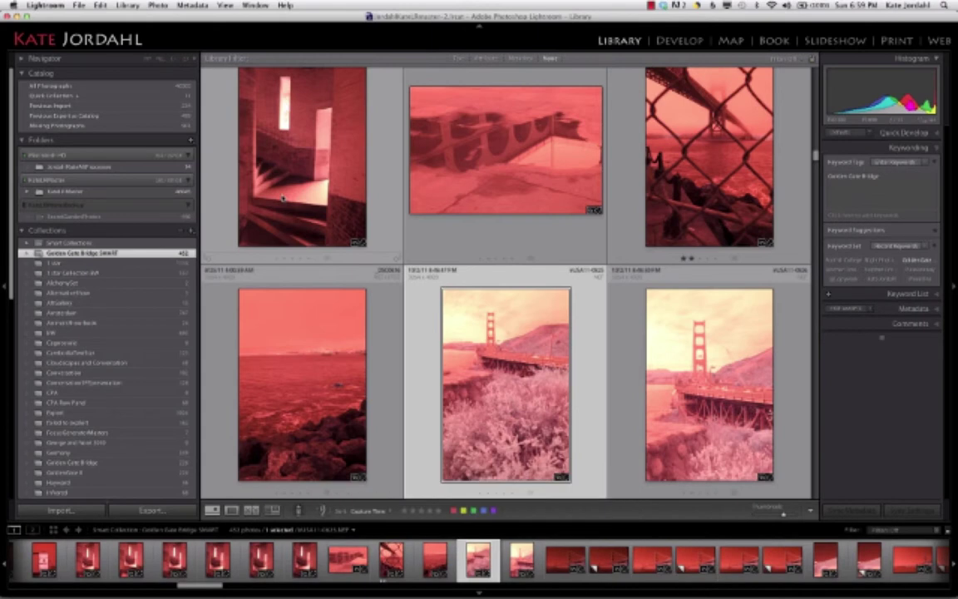
key(2)
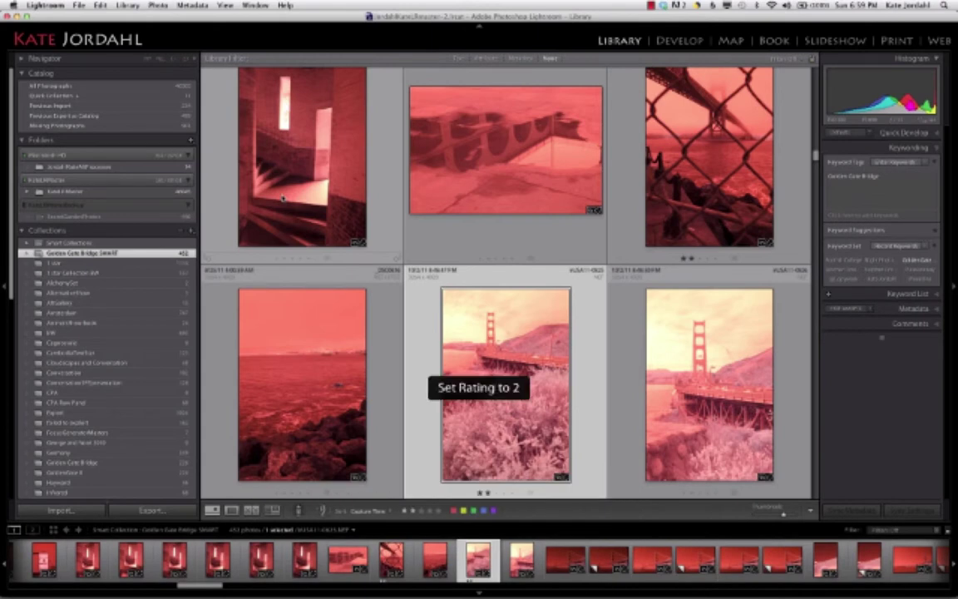
key(Right)
Step: Give the right Golden Gate photo and two red bridge photos two stars
key(2)
key(Down)
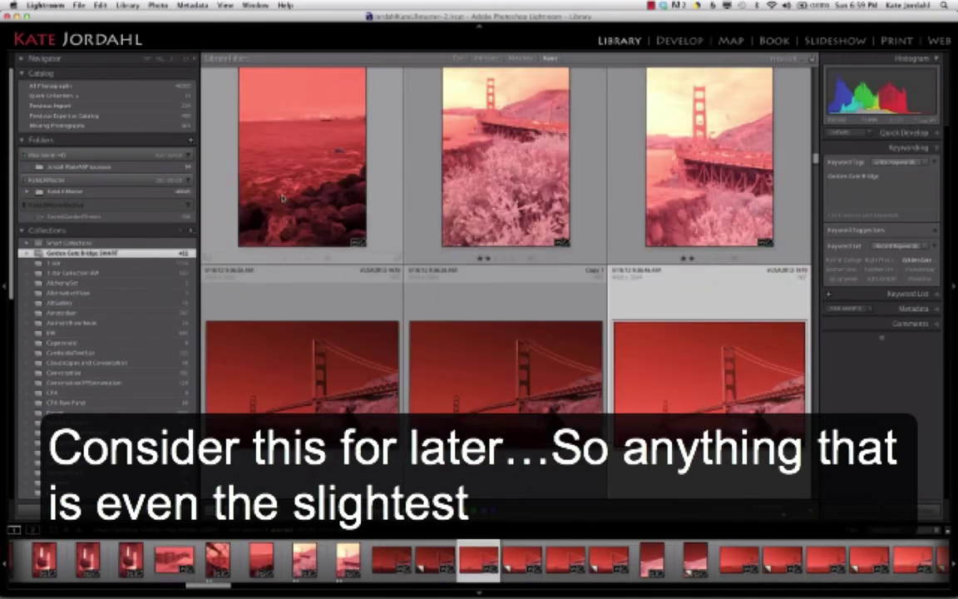
key(Left)
key(Left)
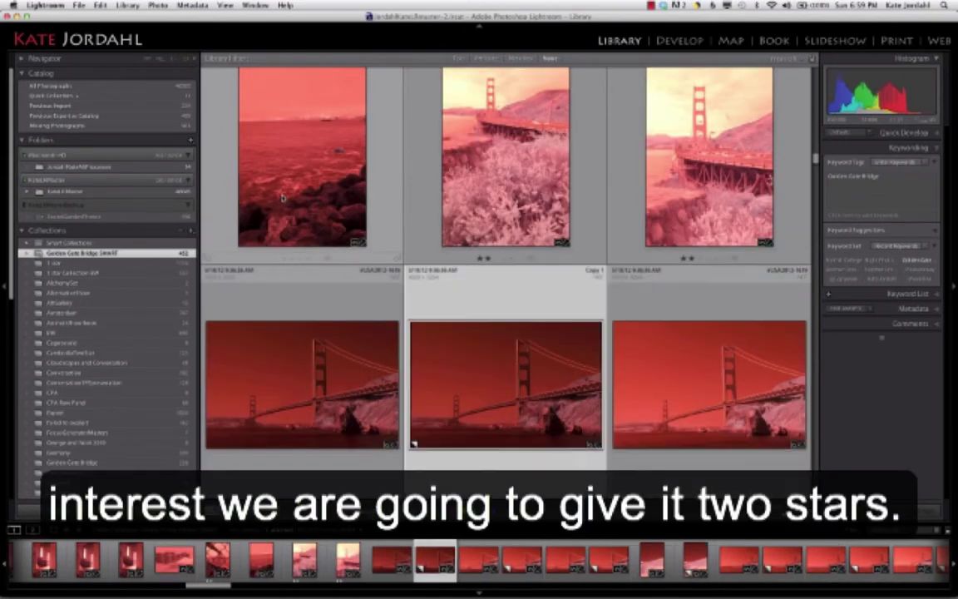
key(2)
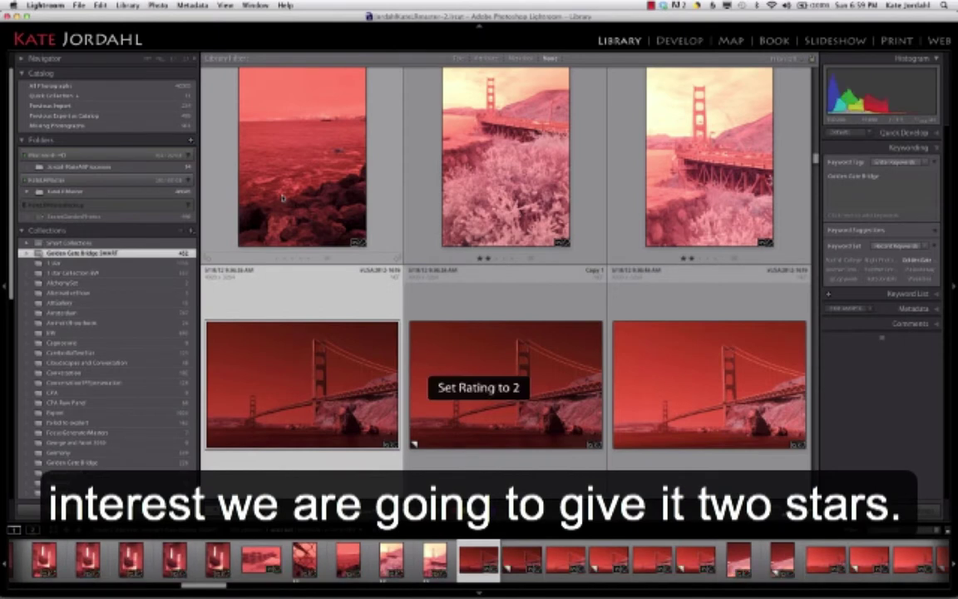
key(Right)
key(2)
Step: Move down several rows and rate two more red bridge photos two stars
key(Down)
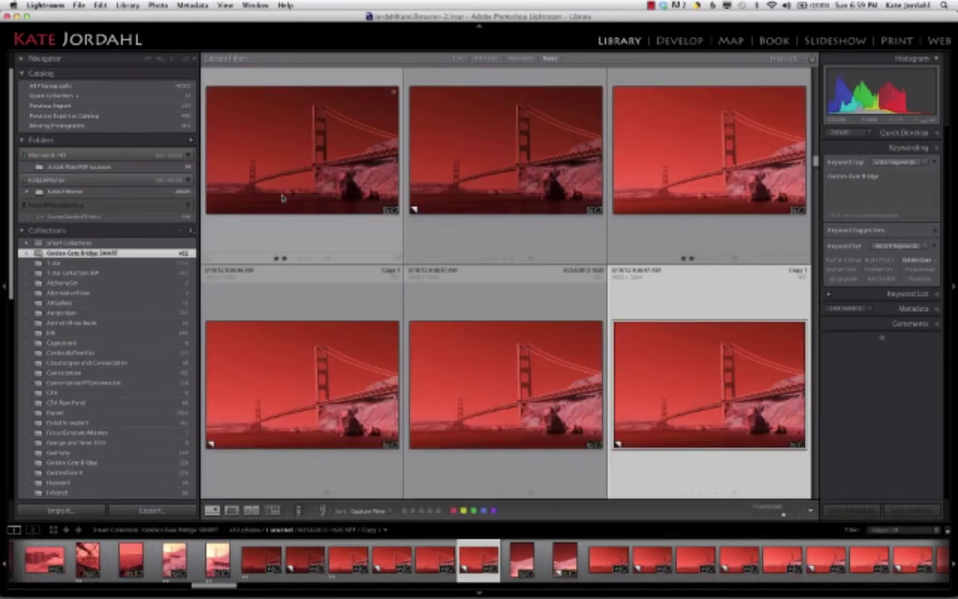
key(Down)
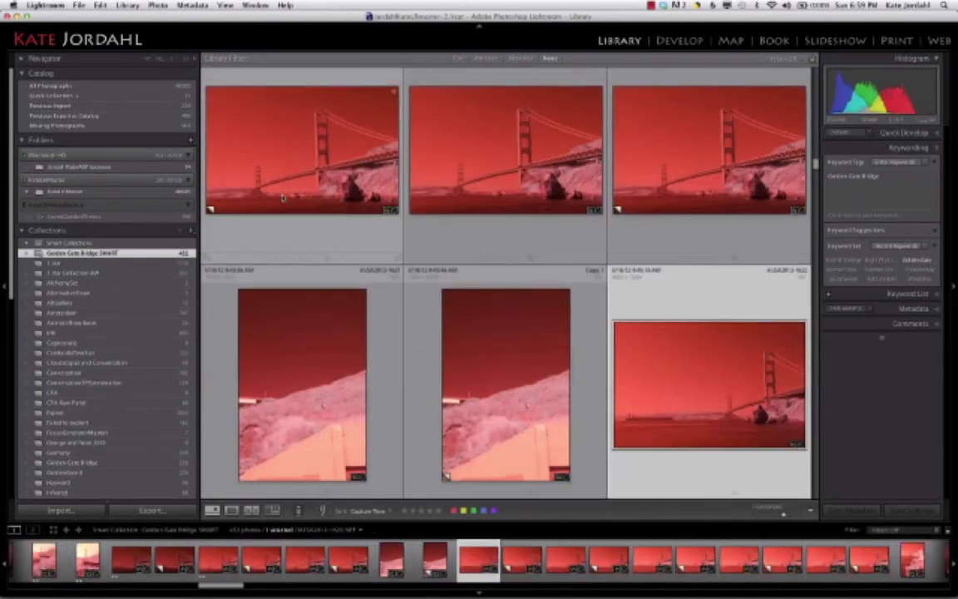
key(Down)
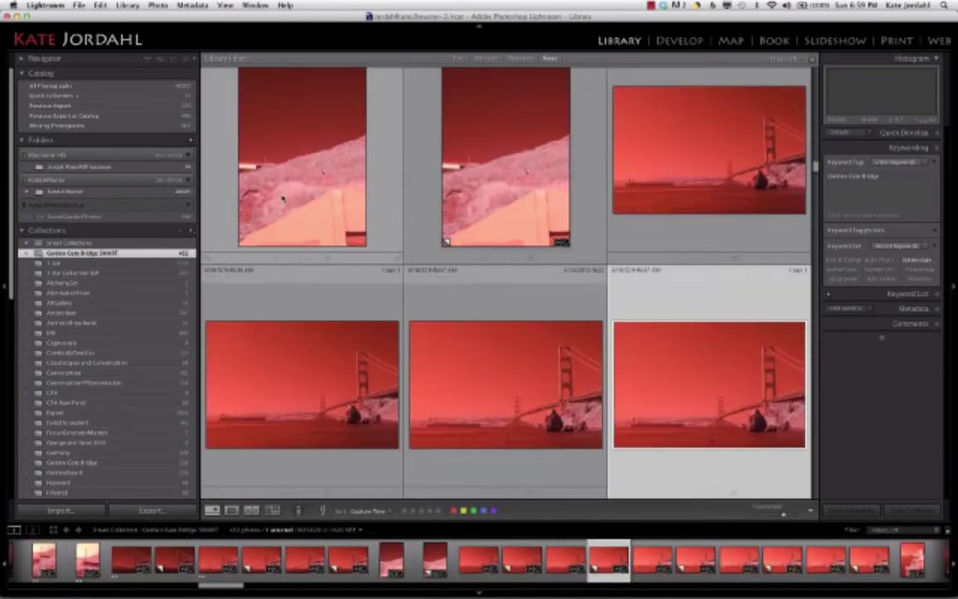
key(Down)
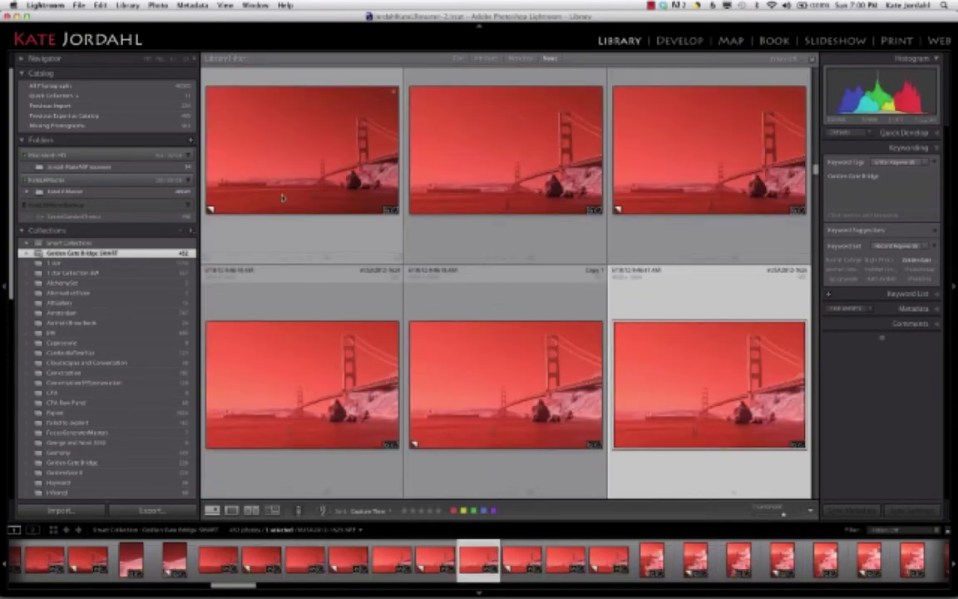
key(2)
key(Down)
key(Down)
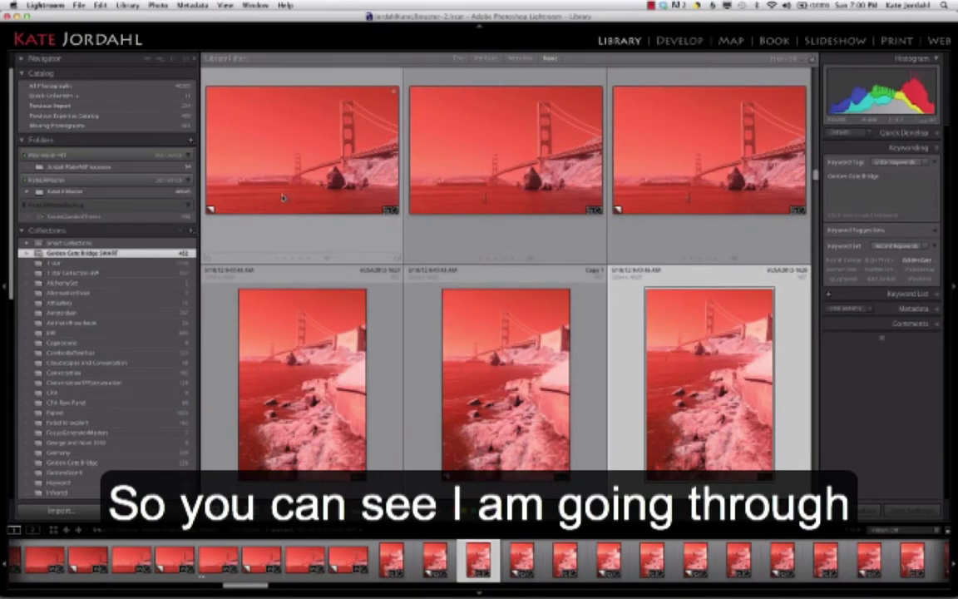
key(2)
Step: Rate the rocky-shore bridge photo and its near-duplicate frames two stars
key(Left)
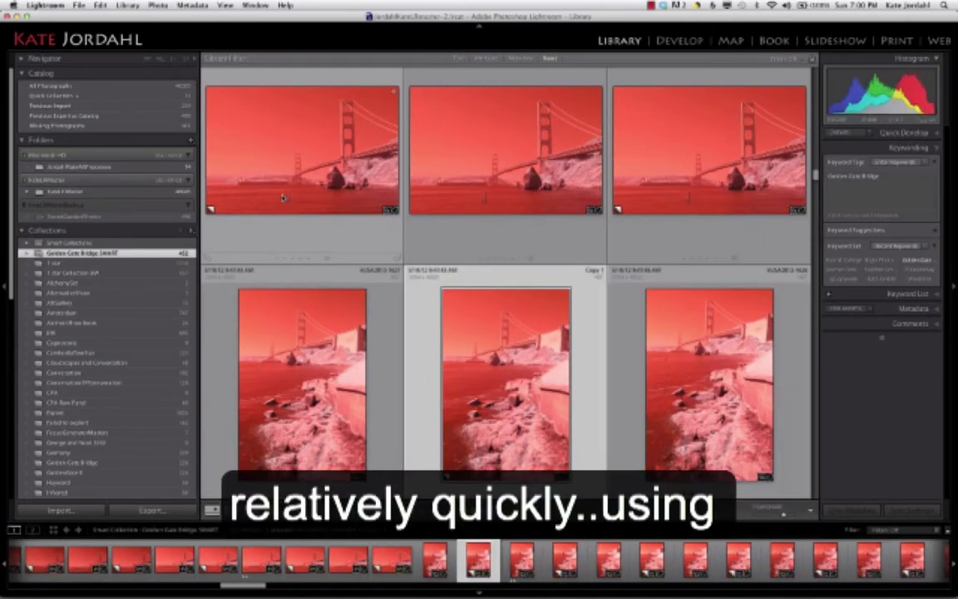
key(2)
key(Down)
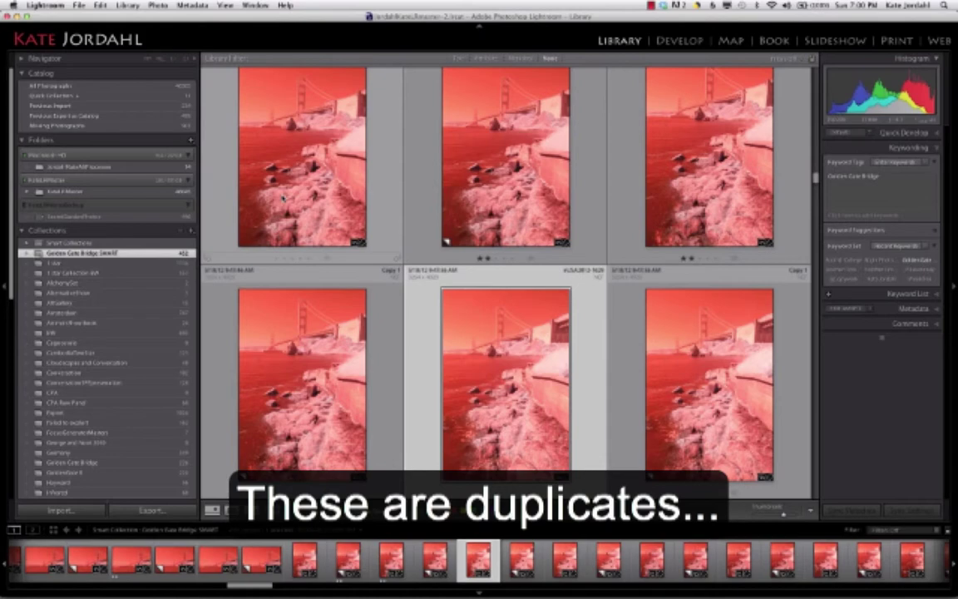
key(Down)
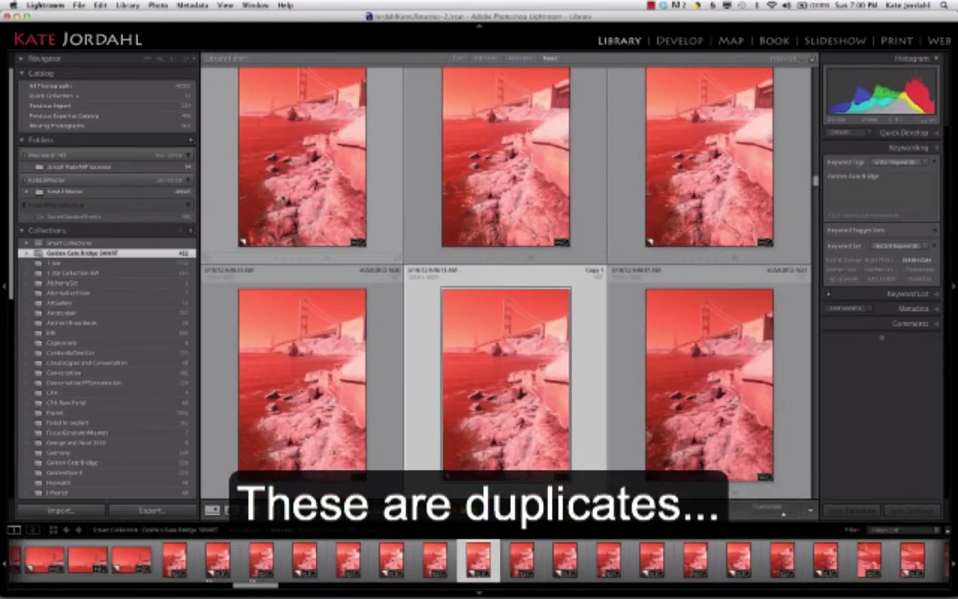
key(Down)
key(2)
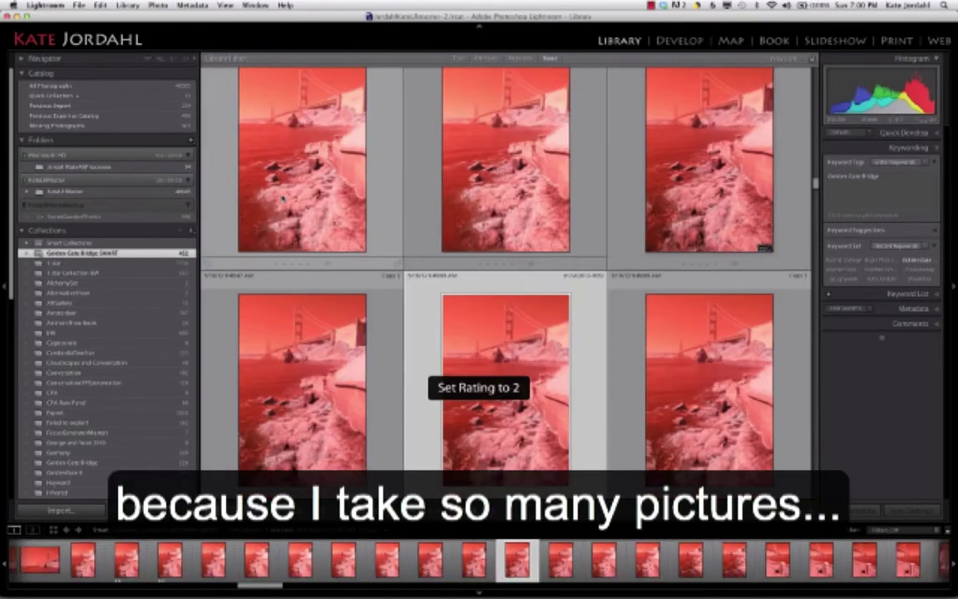
scroll(283, 197, down, 3)
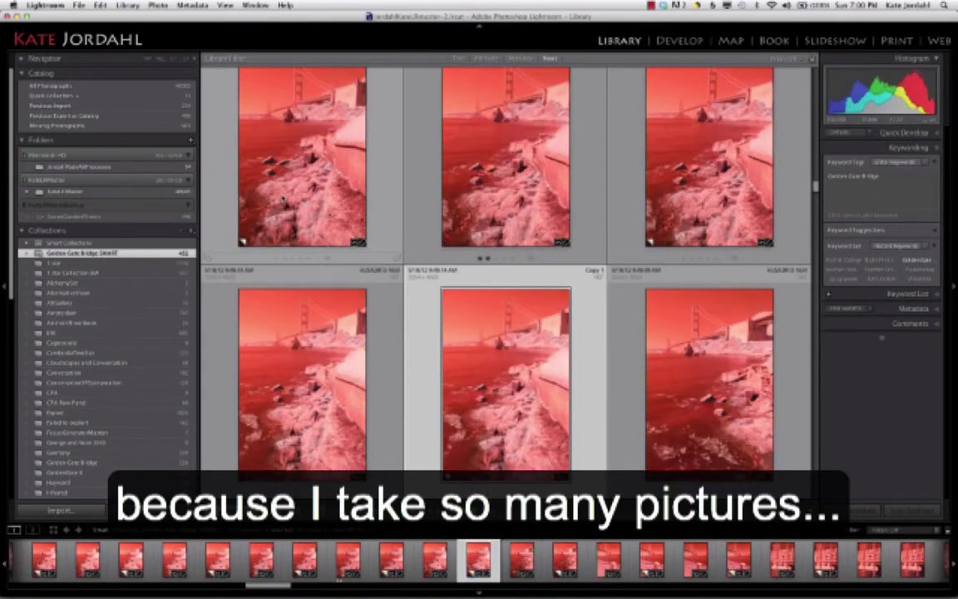
key(Down)
key(Down)
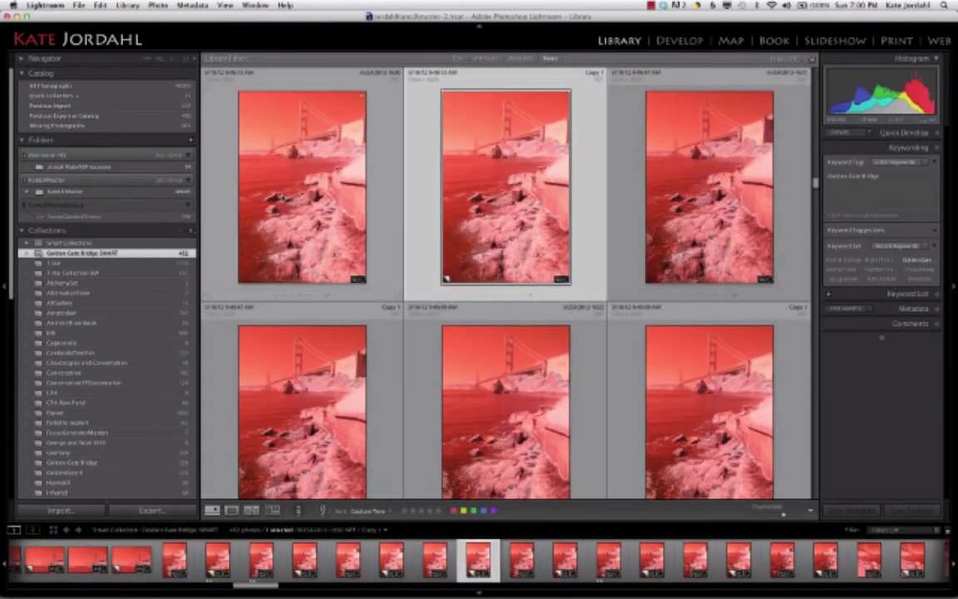
key(Down)
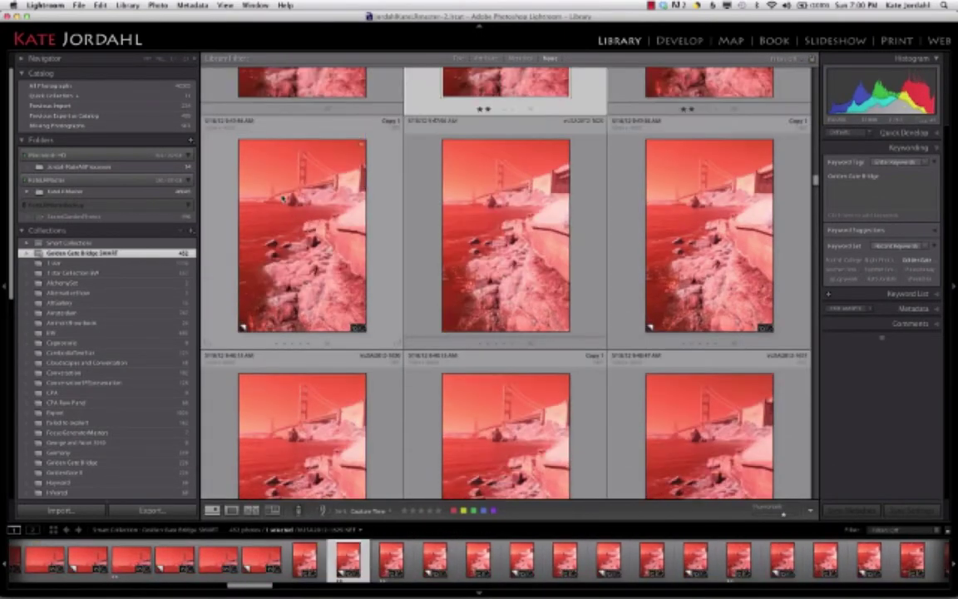
key(2)
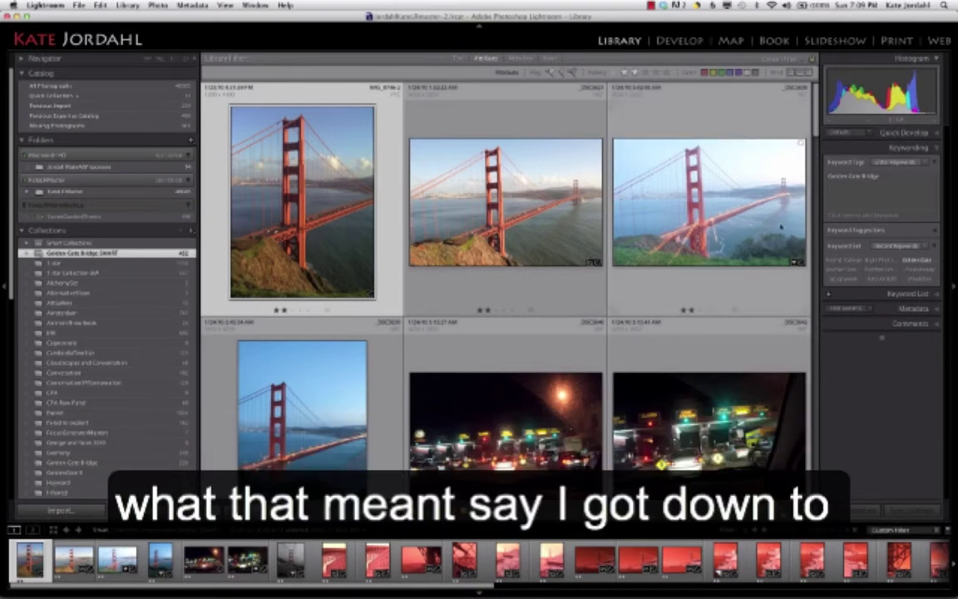
Step: Select the middle rocky-shore photo, clear the rating filter, and reveal the Attribute star-rating options
scroll(738, 114, down, 5)
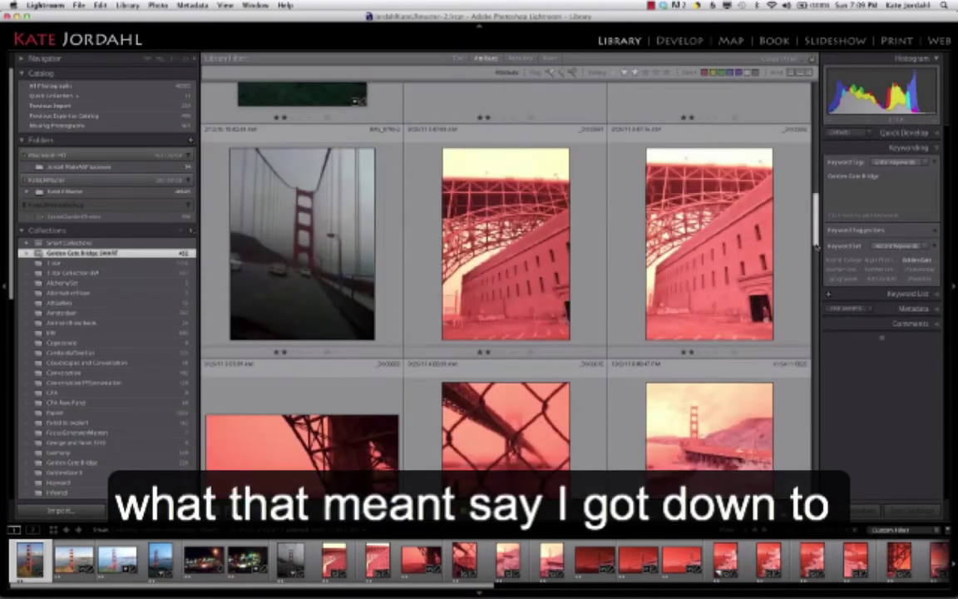
scroll(610, 250, down, 5)
scroll(610, 249, up, 1)
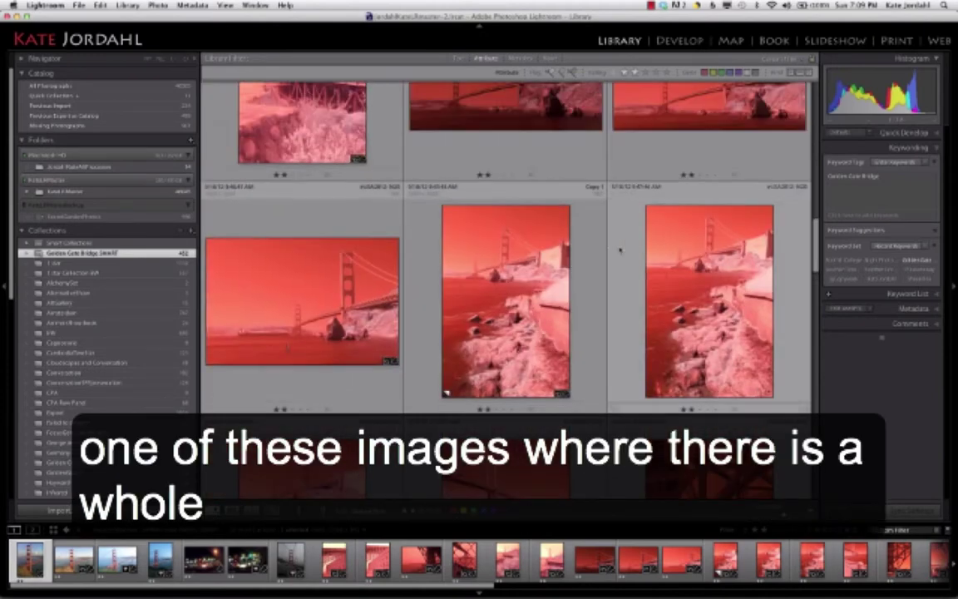
click(535, 334)
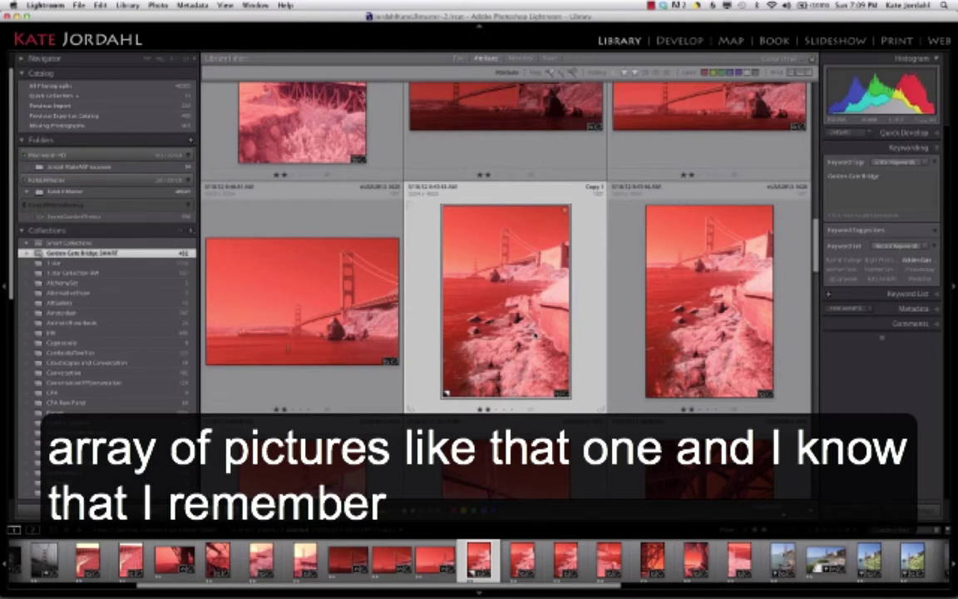
click(549, 60)
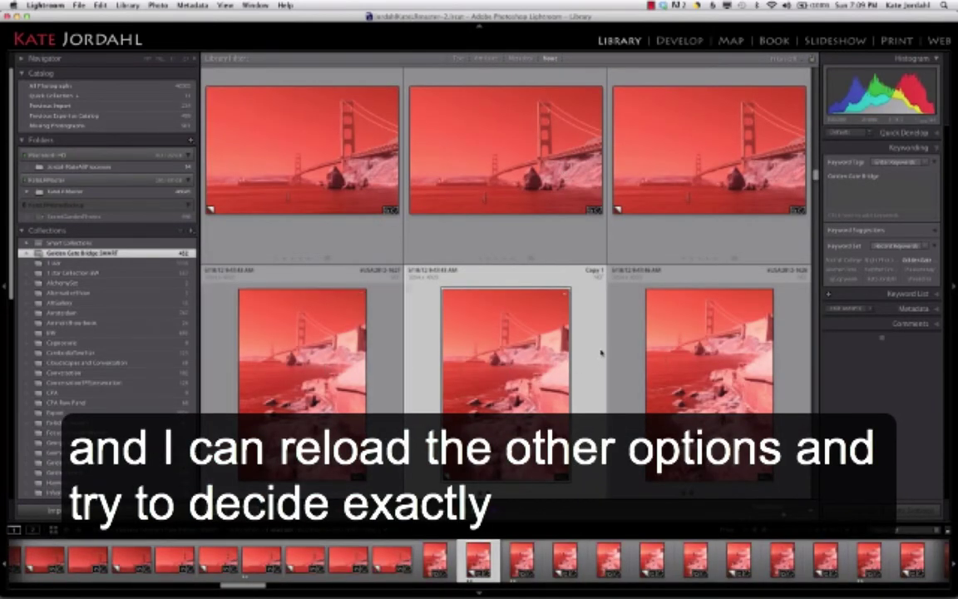
click(488, 58)
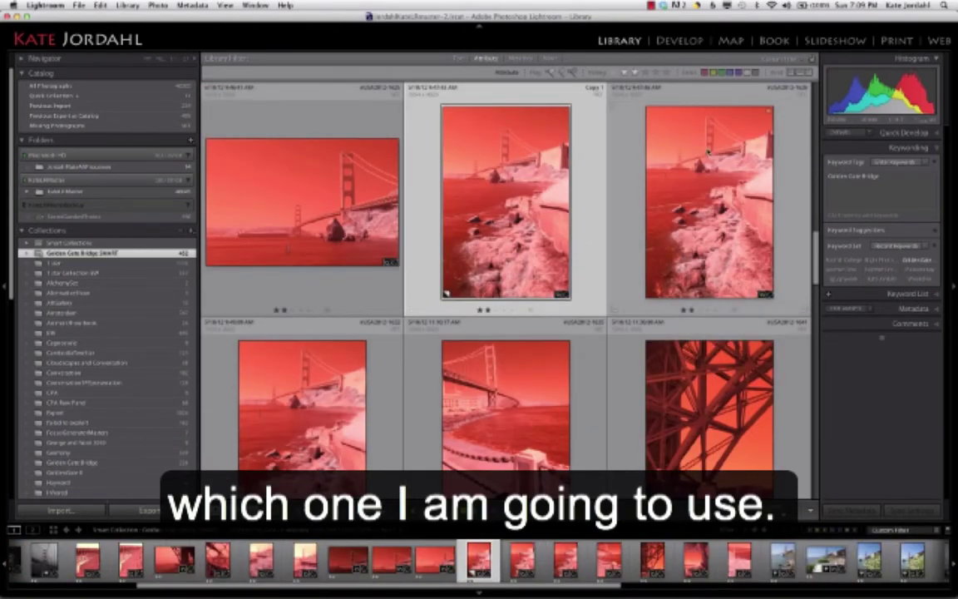
drag(815, 243, 826, 94)
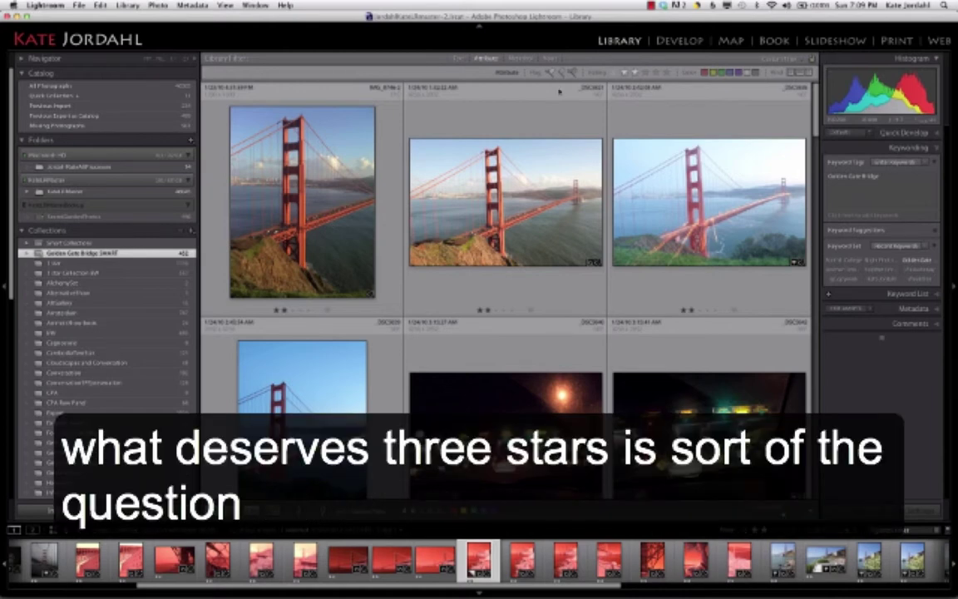
Step: Rate the first colour bridge photo and the tall blue-sky bridge shot three stars
click(348, 210)
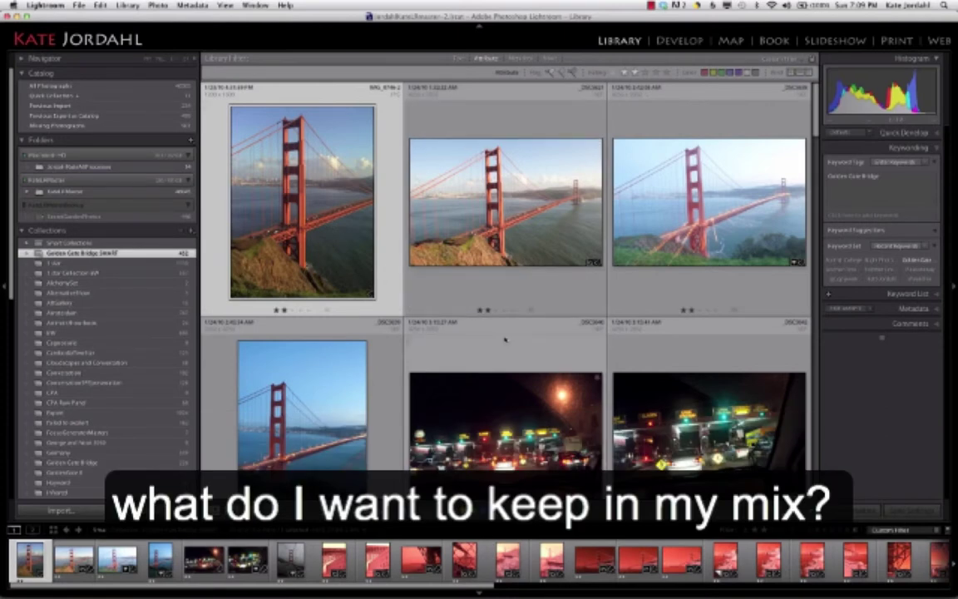
key(3)
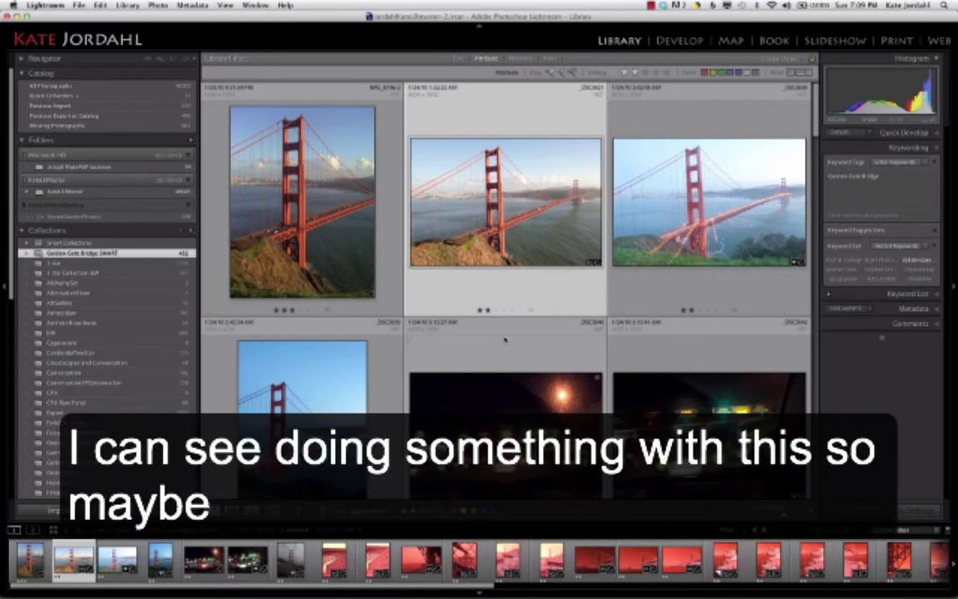
key(e)
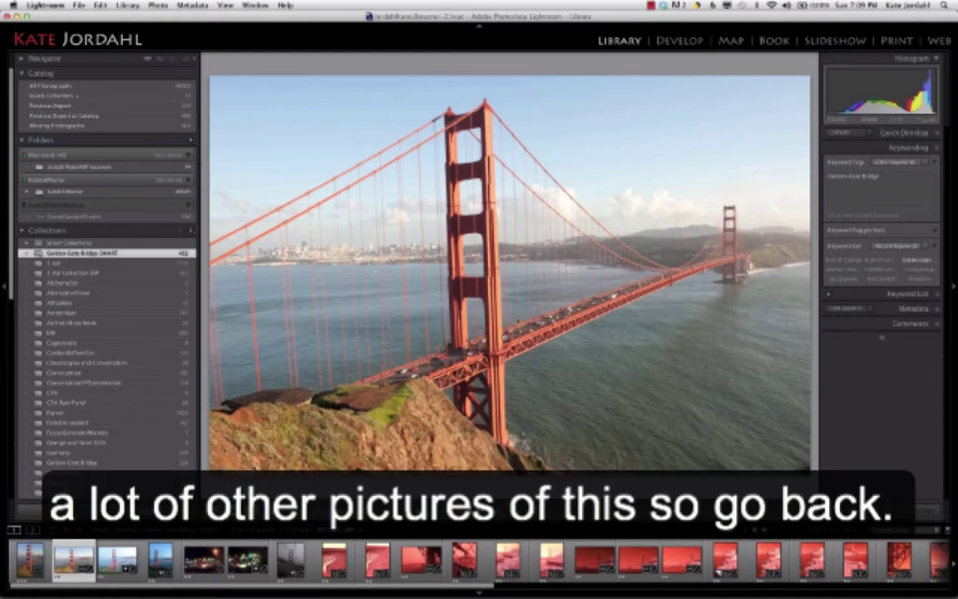
key(g)
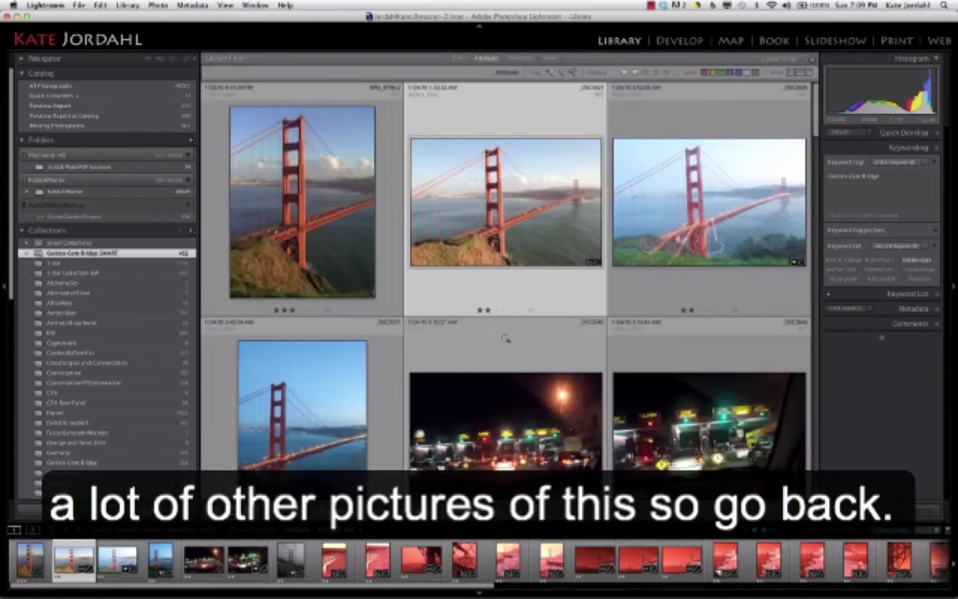
key(Right)
key(e)
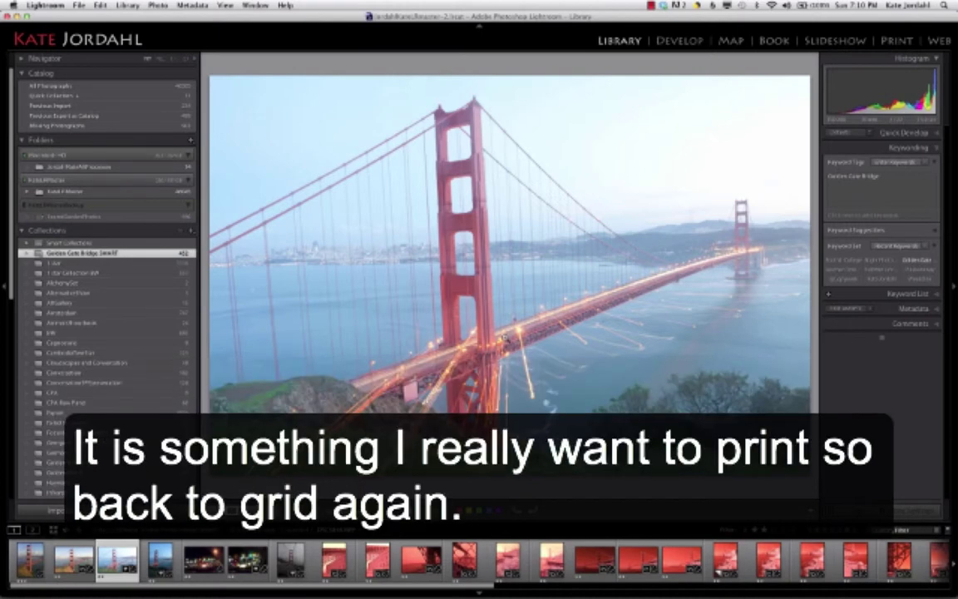
key(g)
key(Right)
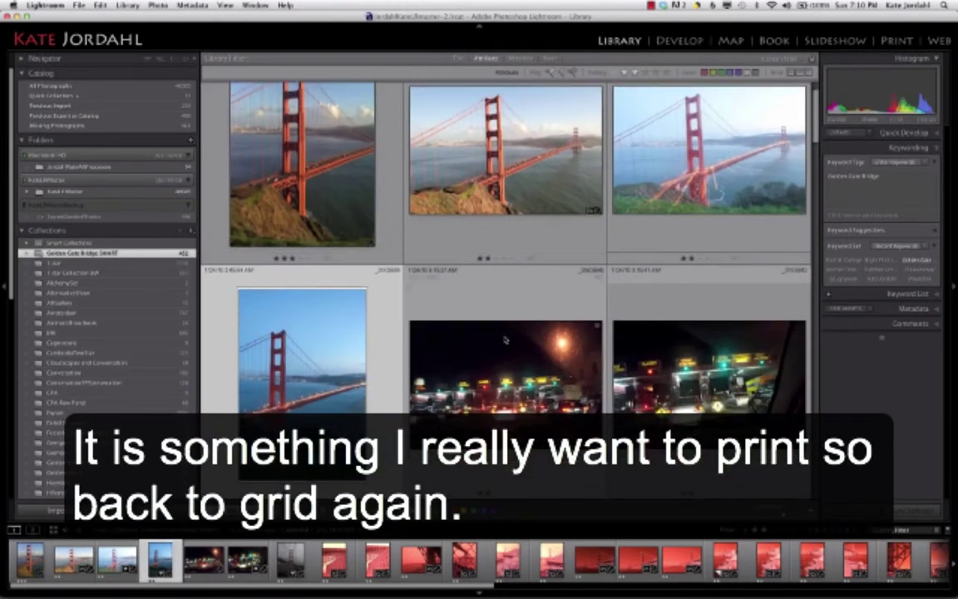
key(3)
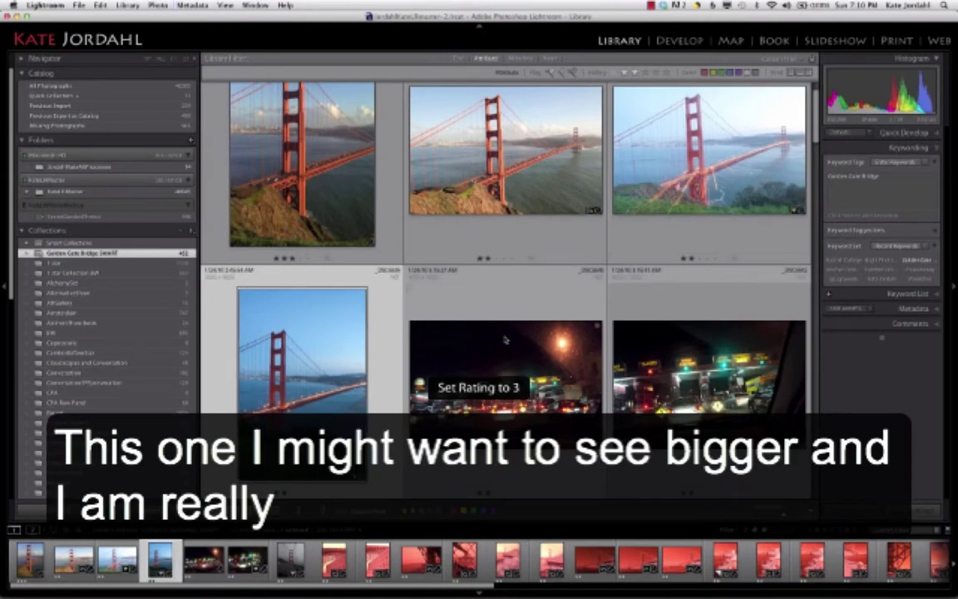
Step: Compare the two night toll-plaza shots enlarged, leaving both unrated
key(Right)
key(e)
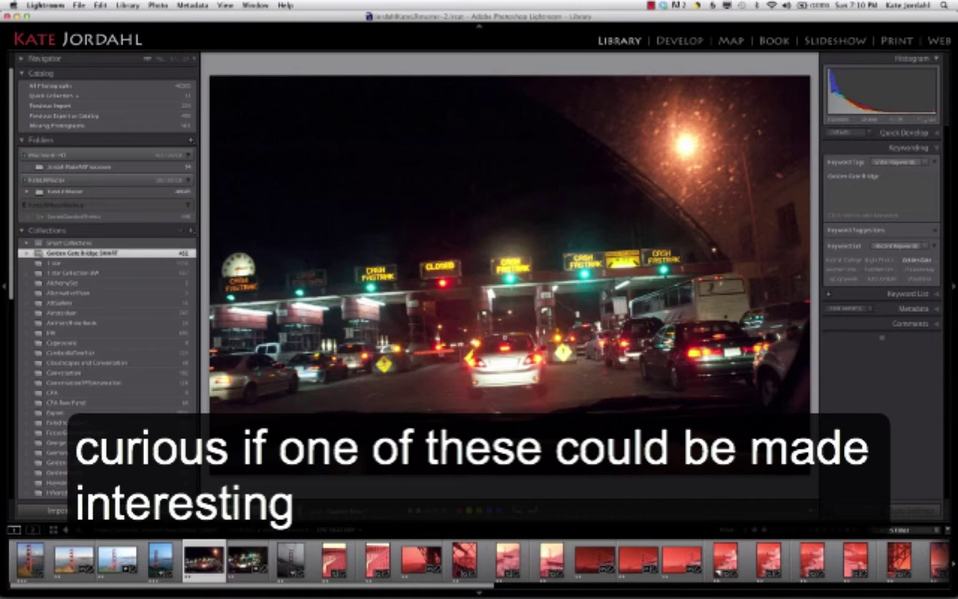
key(Right)
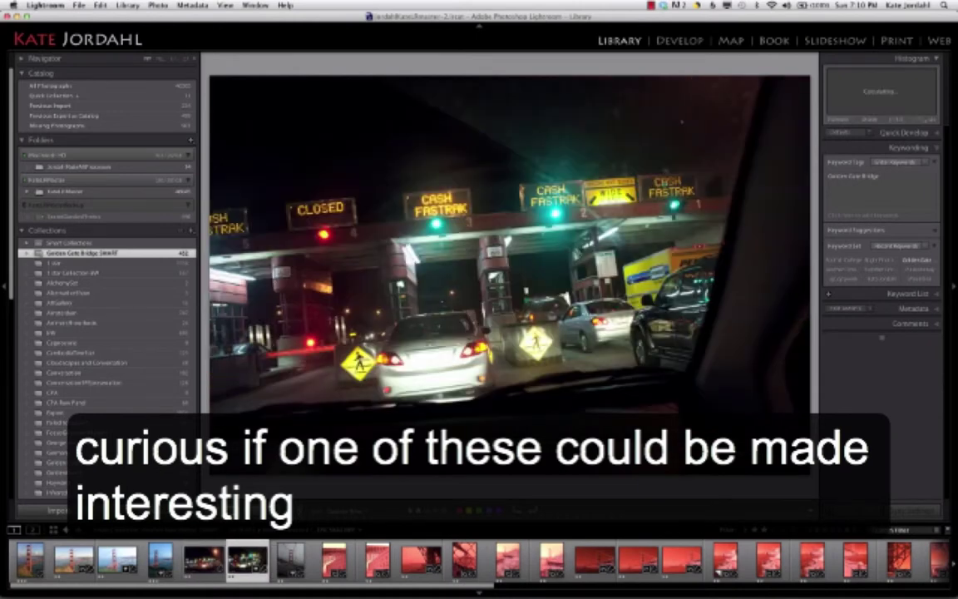
key(Left)
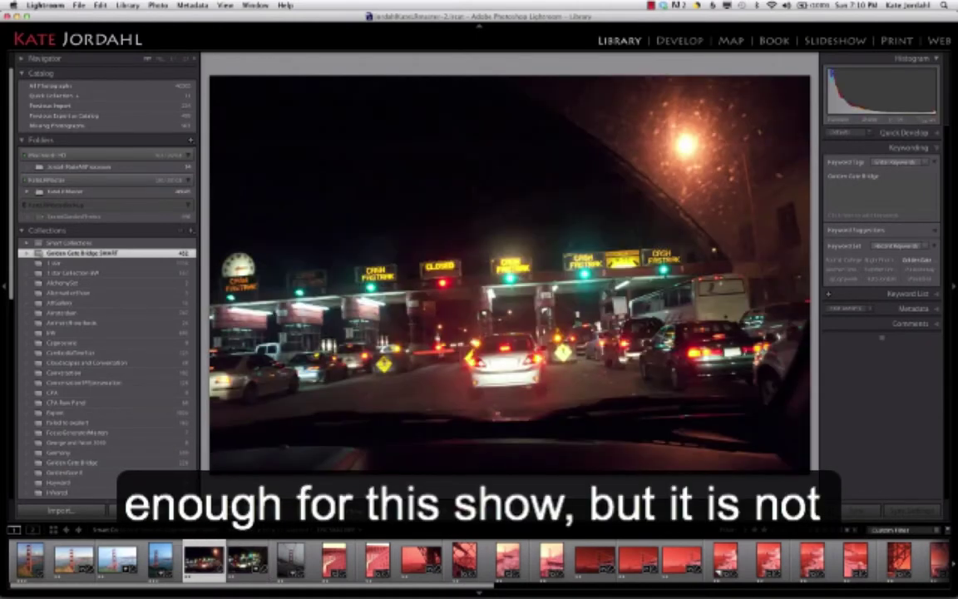
key(Right)
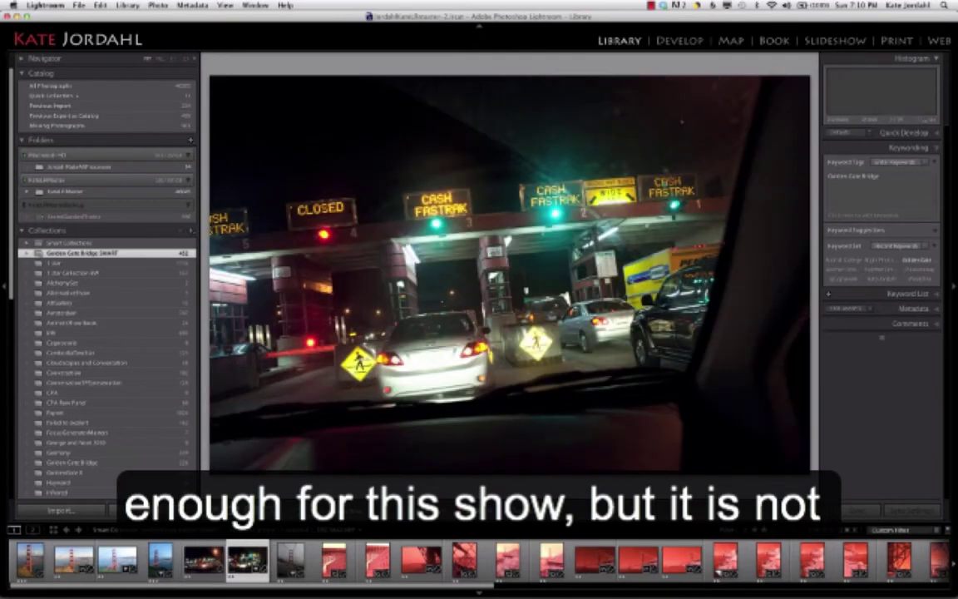
key(Left)
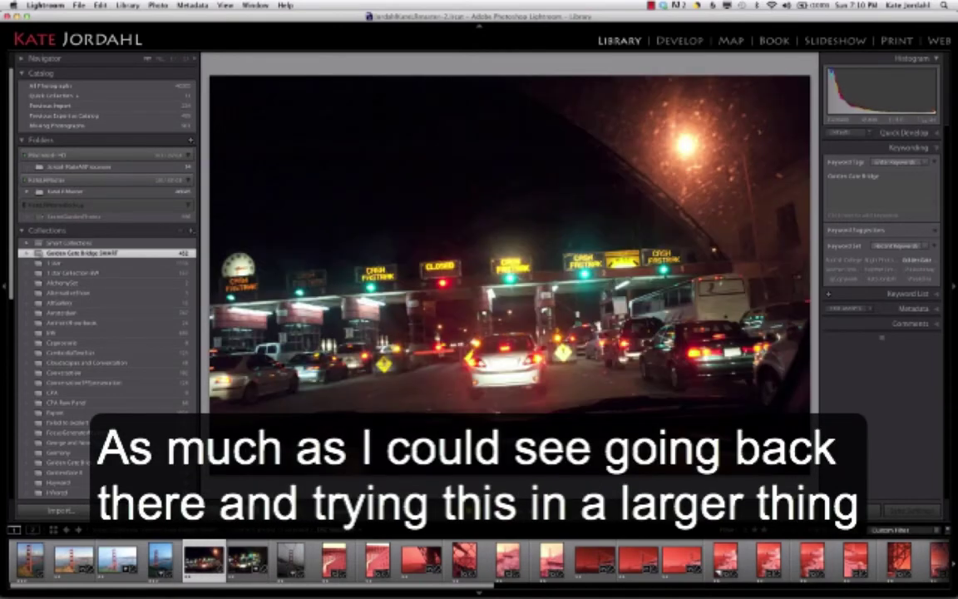
key(Right)
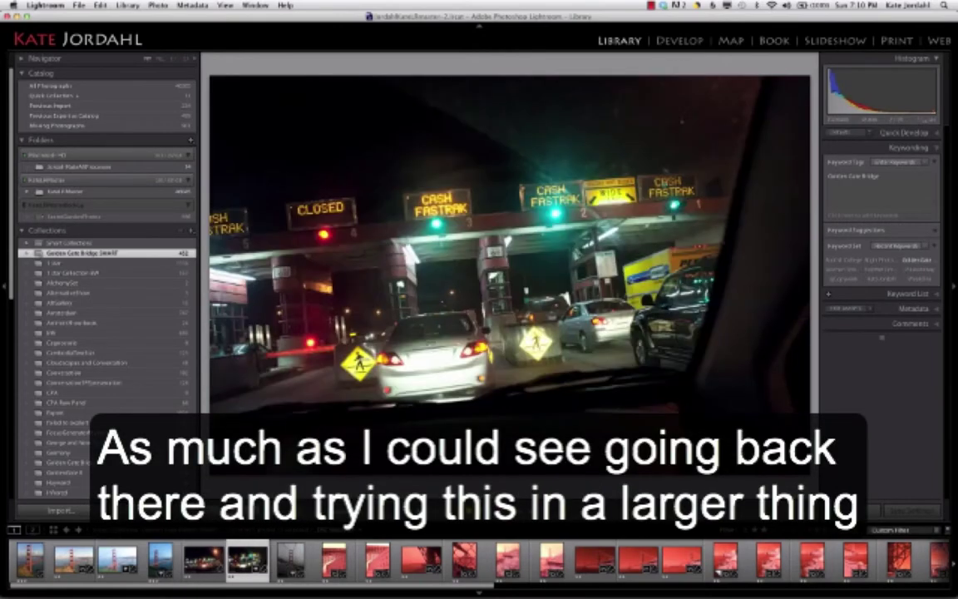
Step: Return to the grid and browse down past the night car shot to the grey foggy bridge photo
key(g)
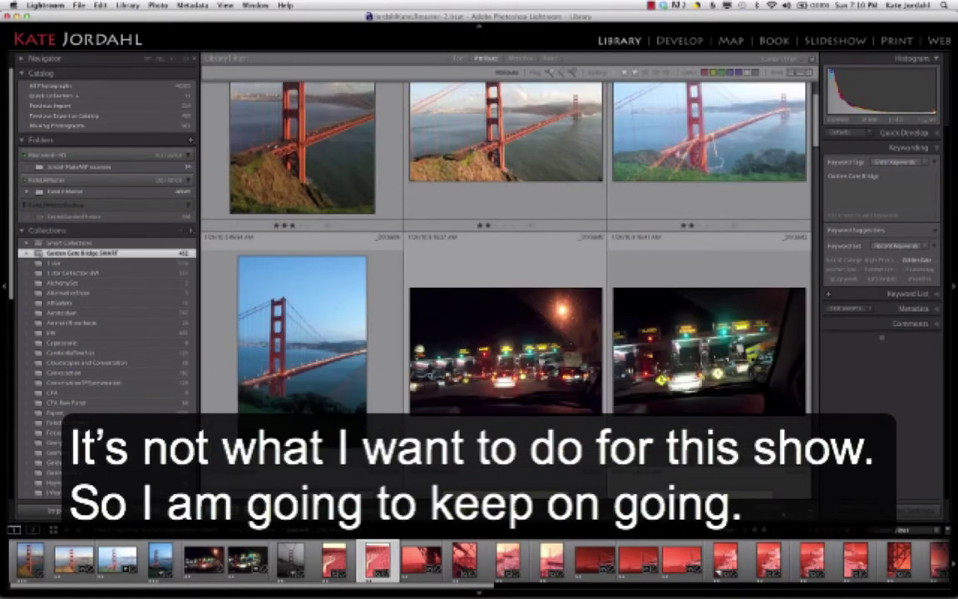
key(Down)
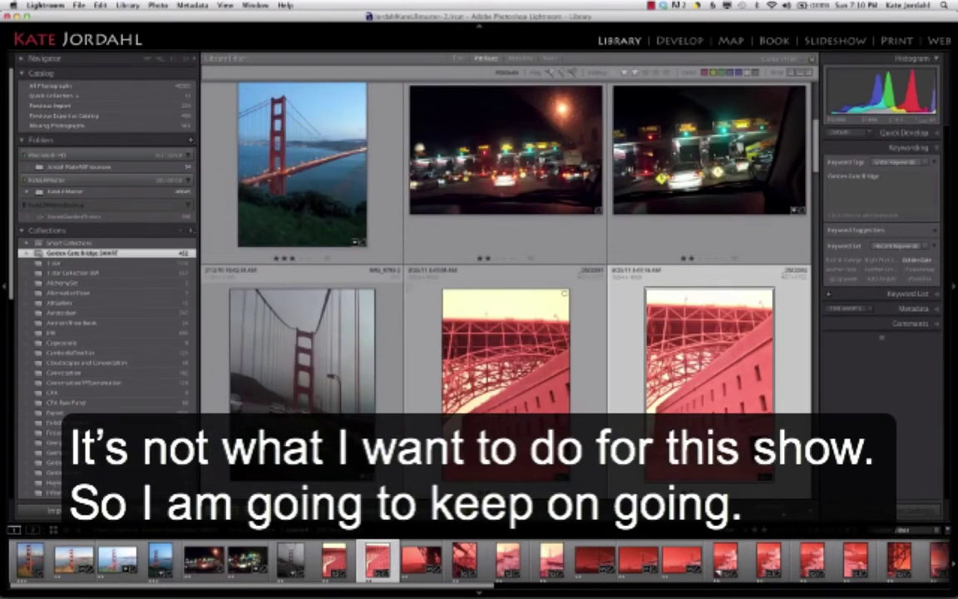
key(Left)
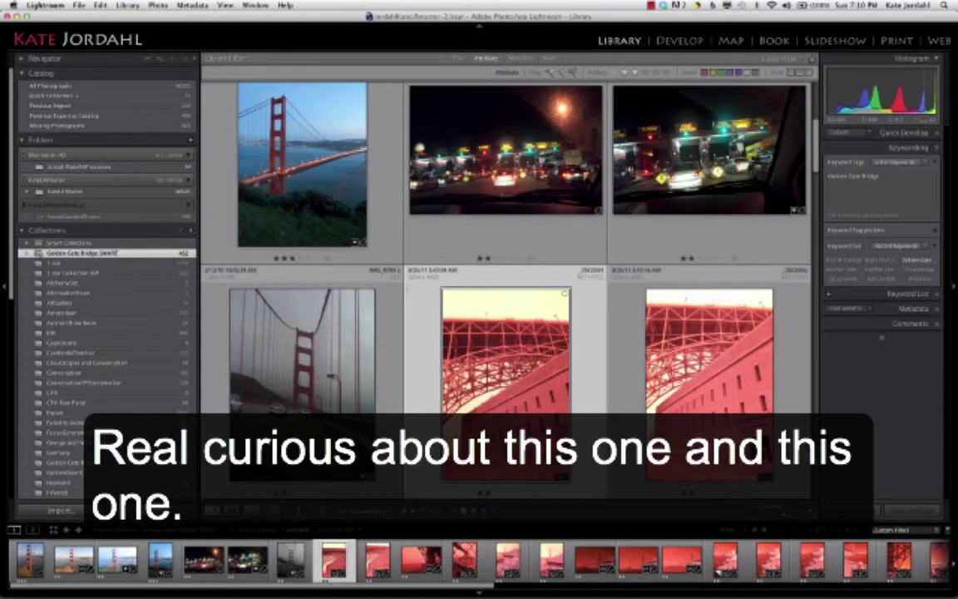
key(Right)
key(Right)
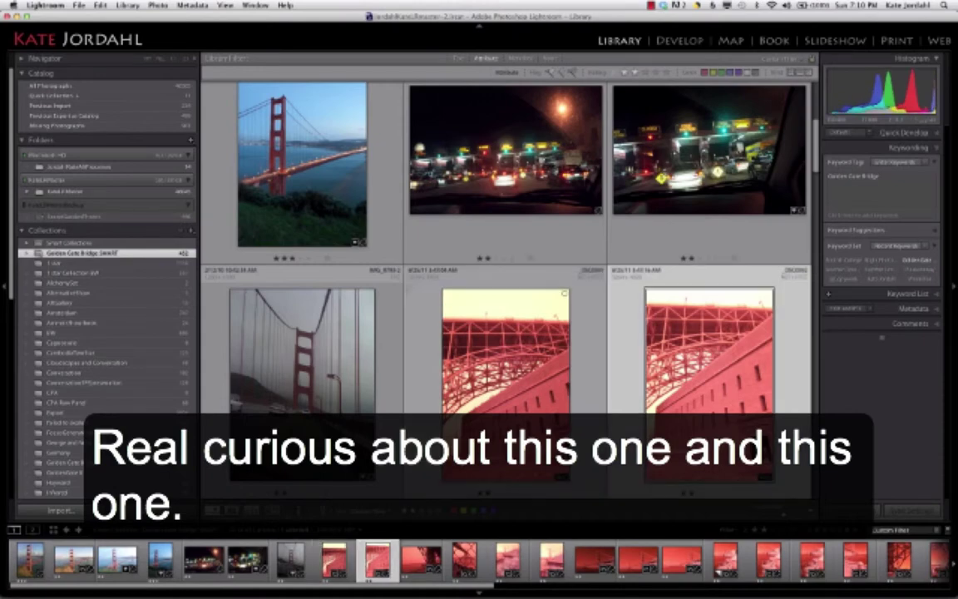
key(Up)
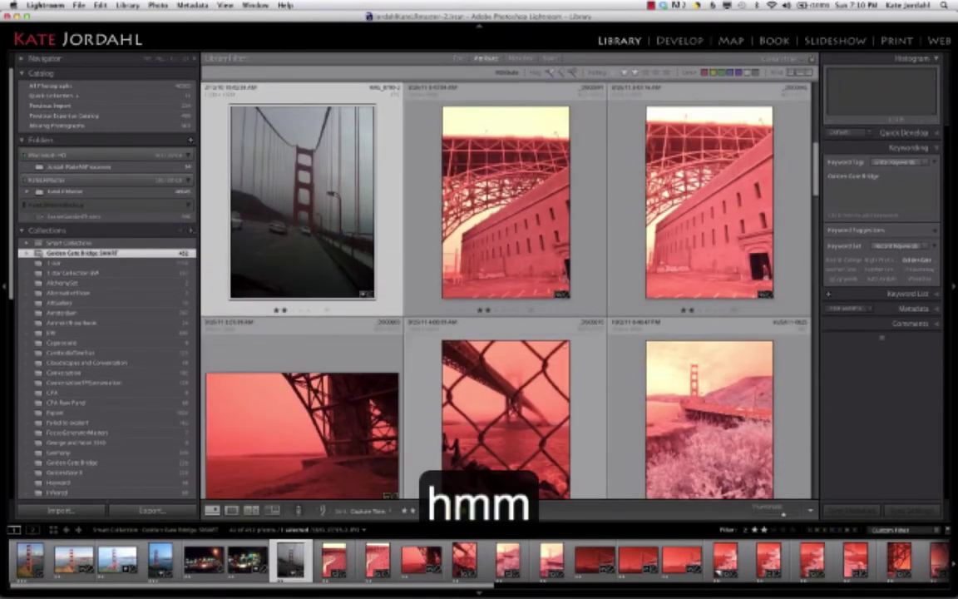
key(Left)
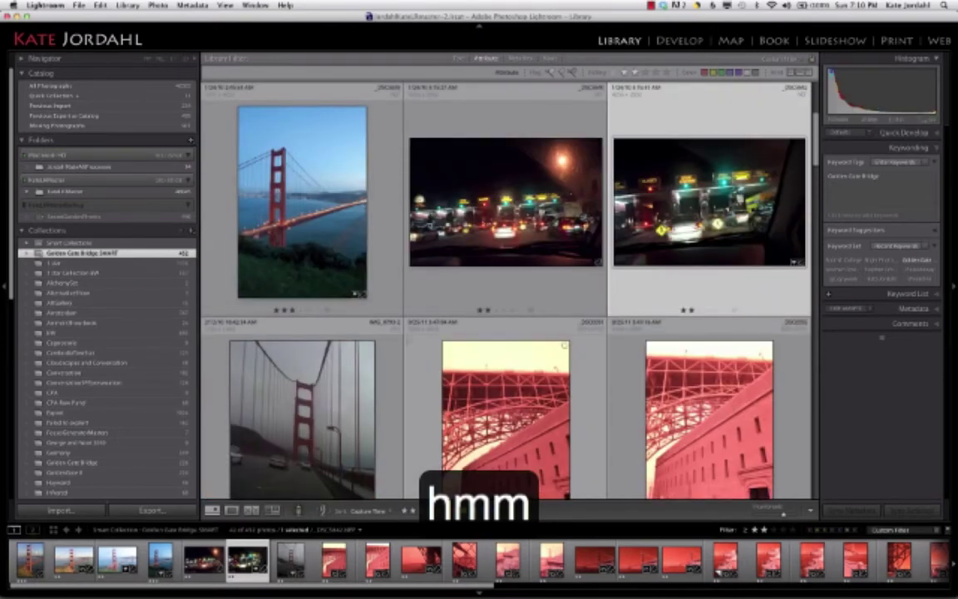
key(Right)
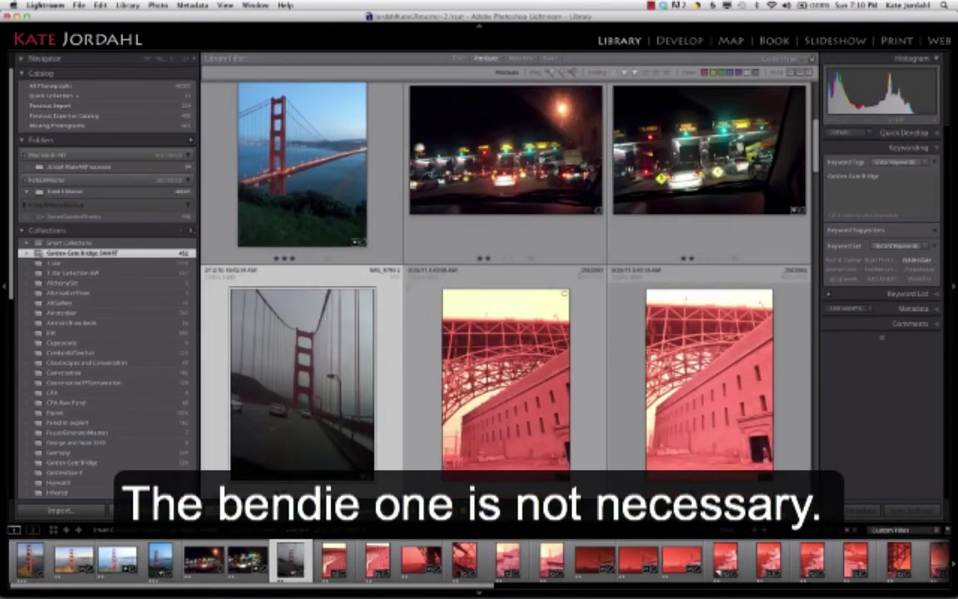
Step: Rate both red fort photos, the red underside shot and the chain-fence photo three stars
key(Right)
key(3)
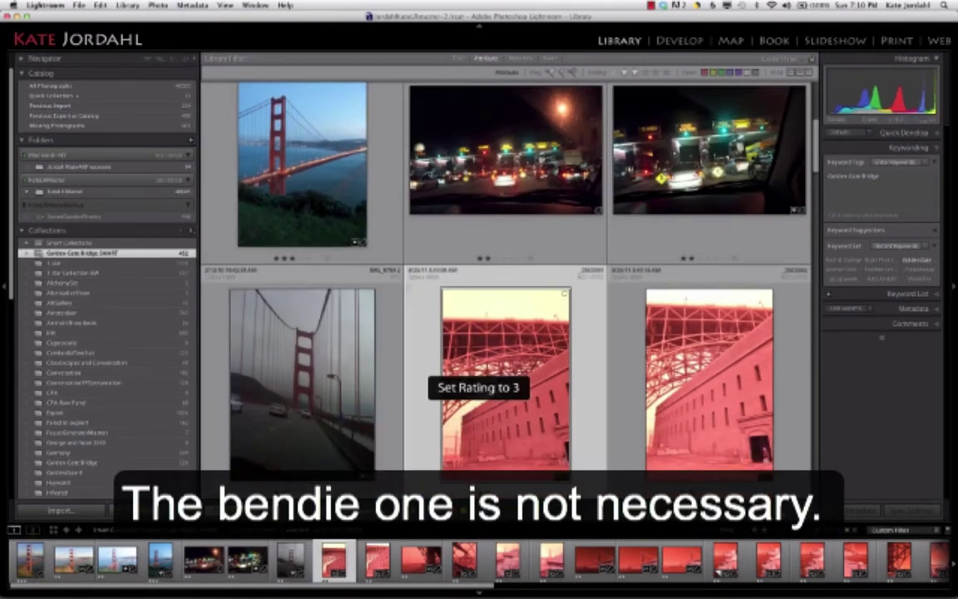
key(3)
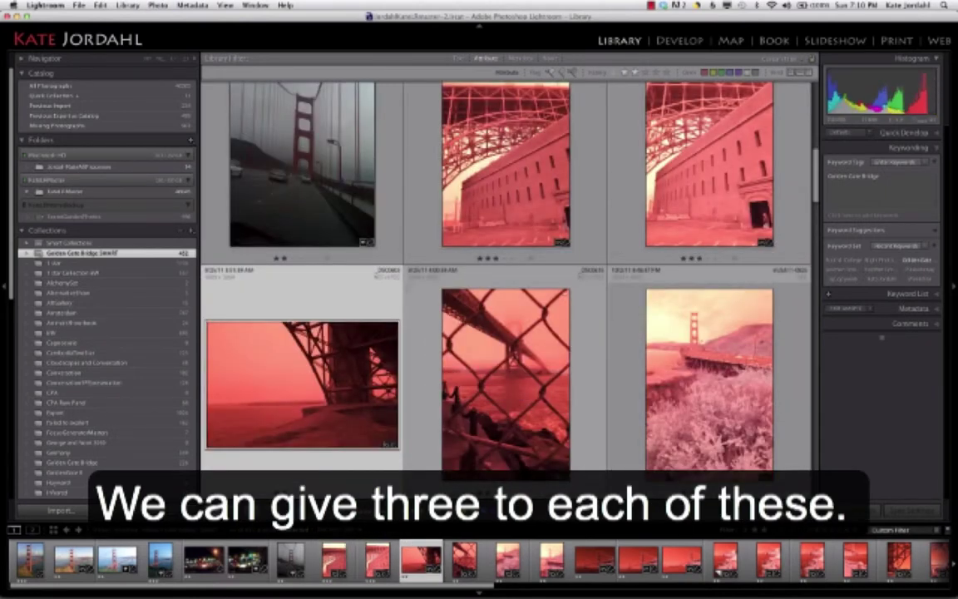
key(3)
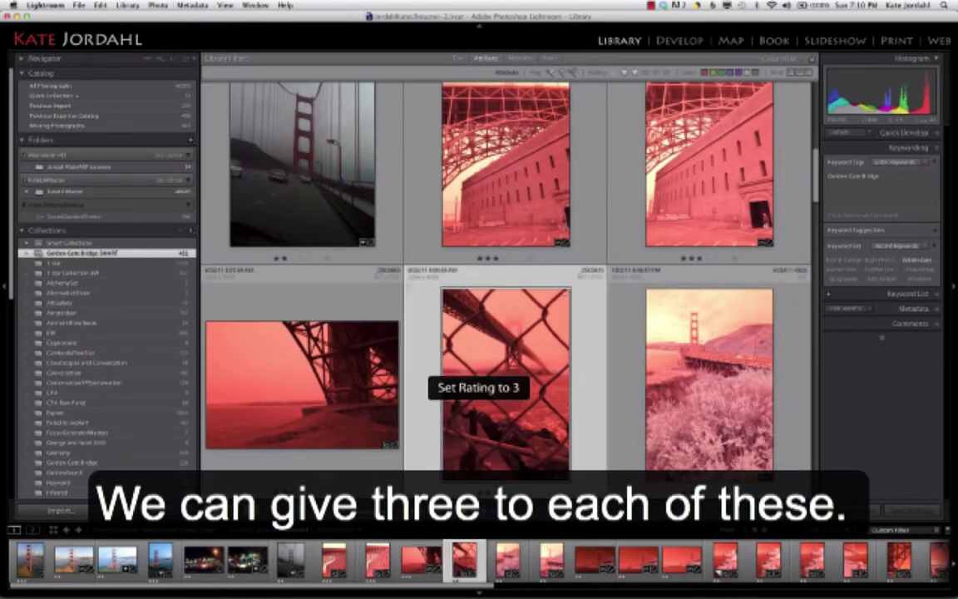
key(3)
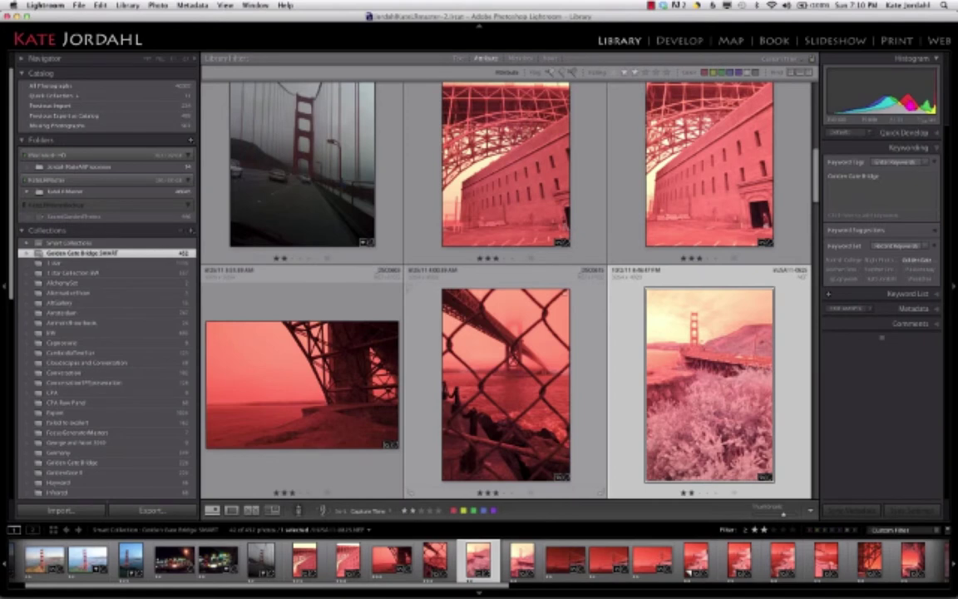
key(e)
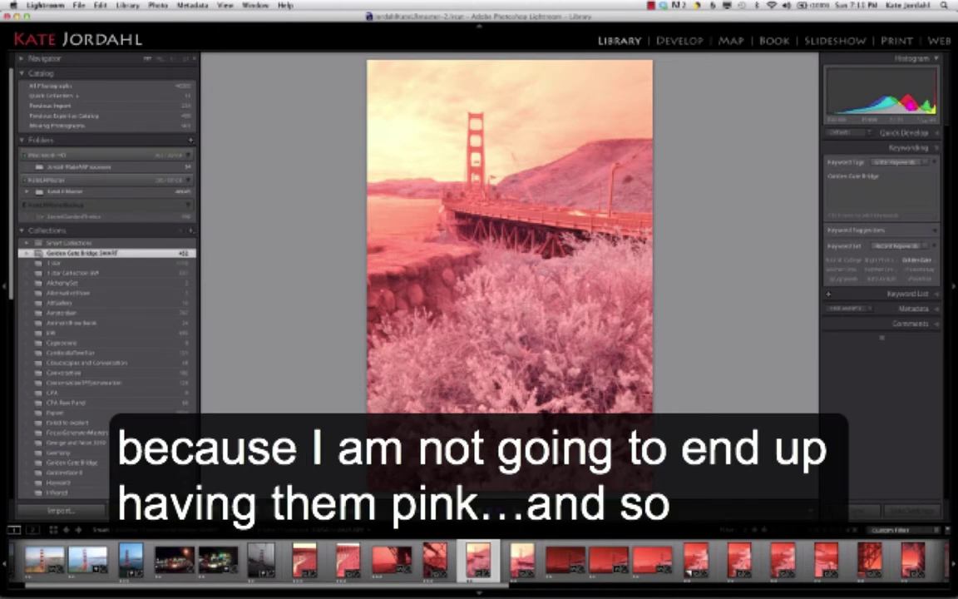
key(g)
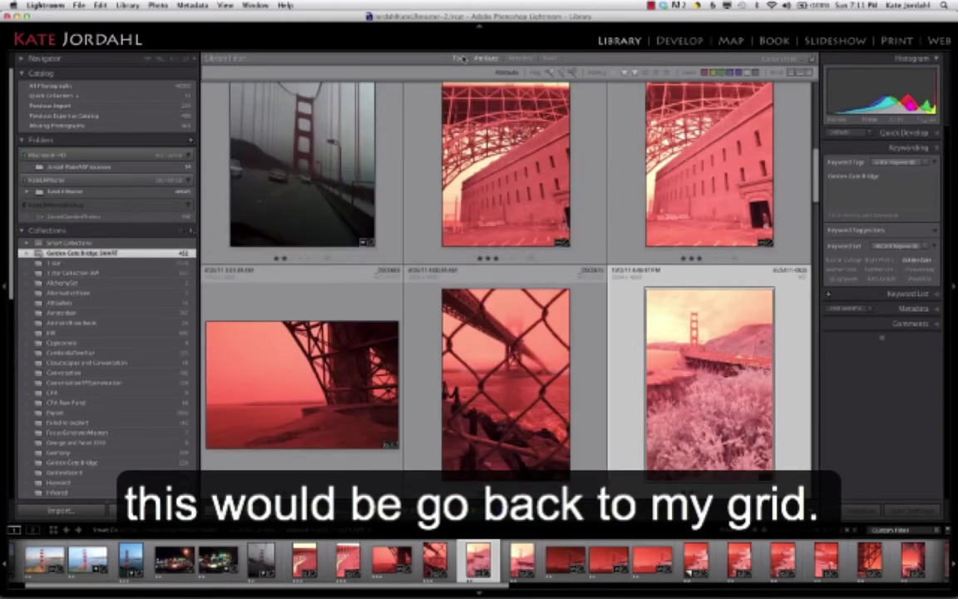
Step: Clear the rating filter, filter by camera to NIKON D7000, and select all 112 photos
click(550, 59)
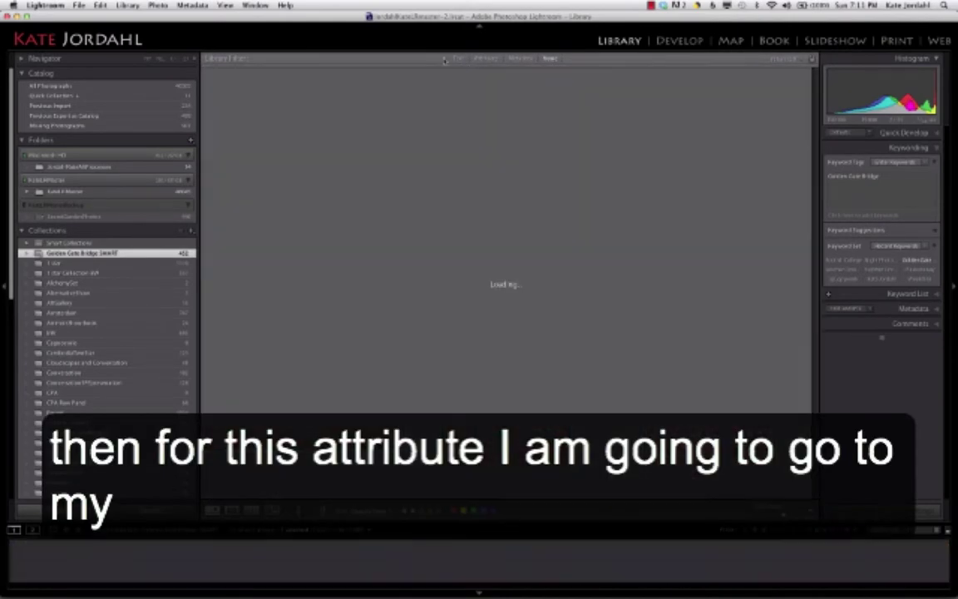
click(520, 58)
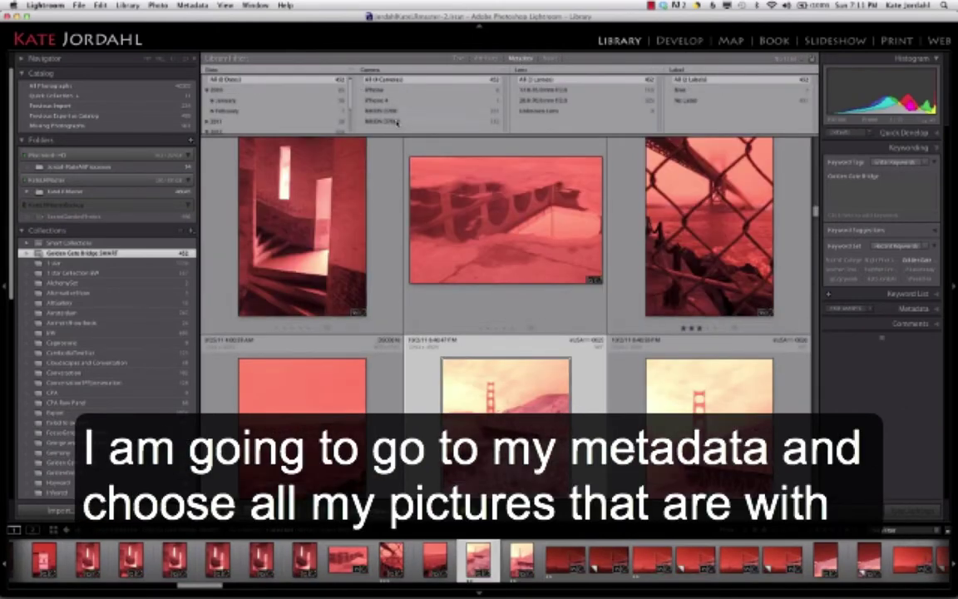
click(397, 123)
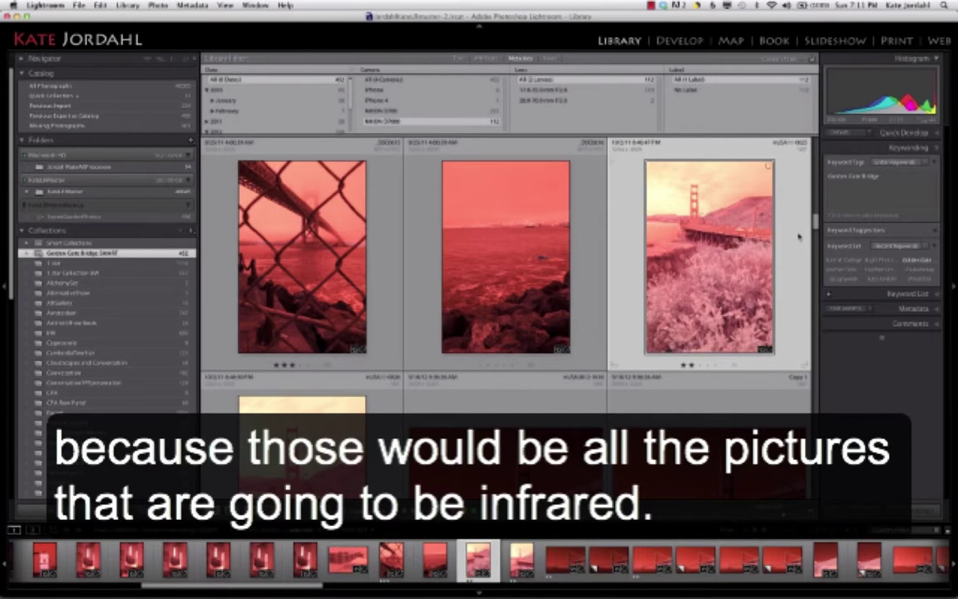
scroll(736, 199, up, 1)
scroll(824, 173, up, 5)
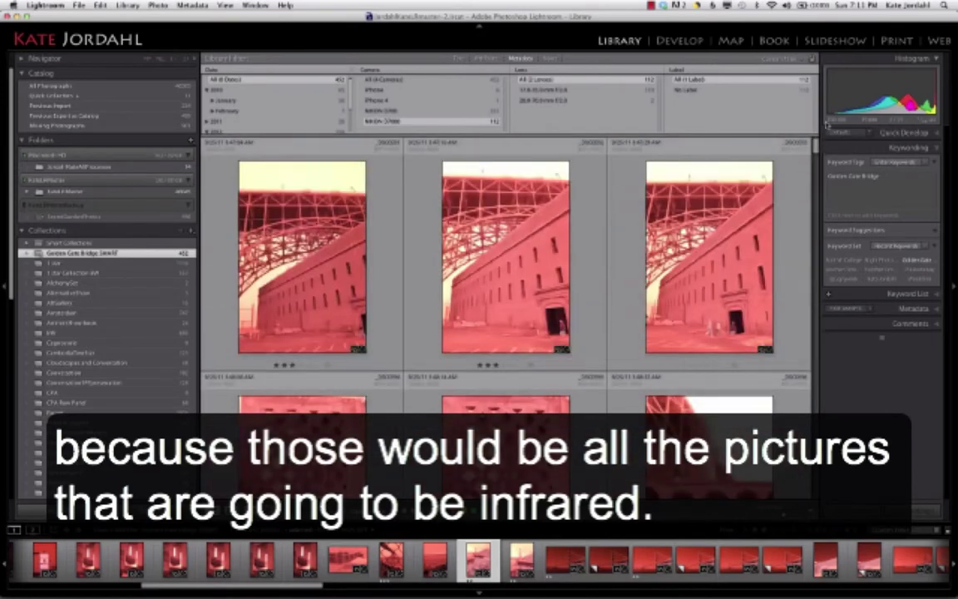
key(super+a)
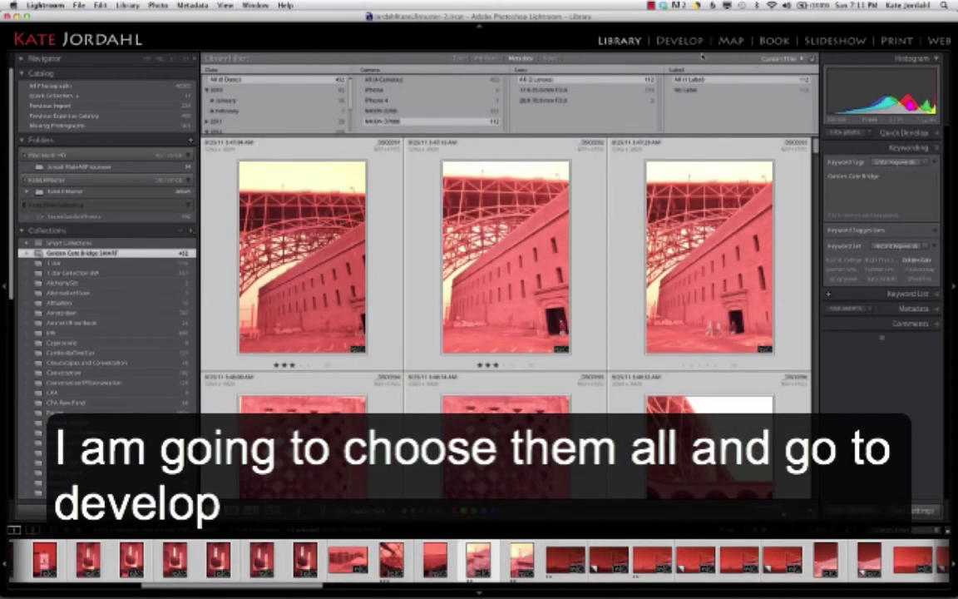
Step: Convert a red infrared bridge photo to B&W in Develop, then go back to Library
click(697, 42)
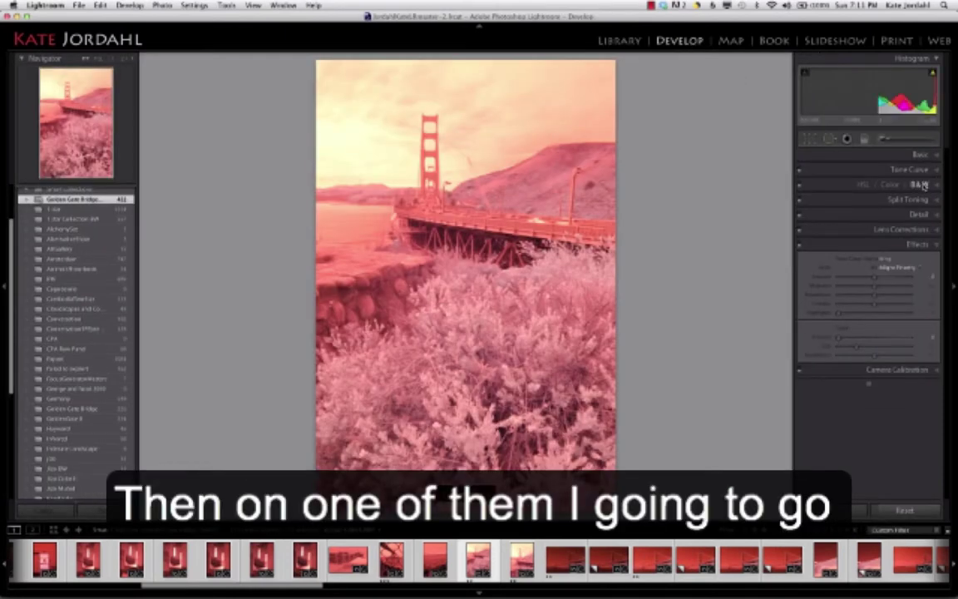
click(921, 185)
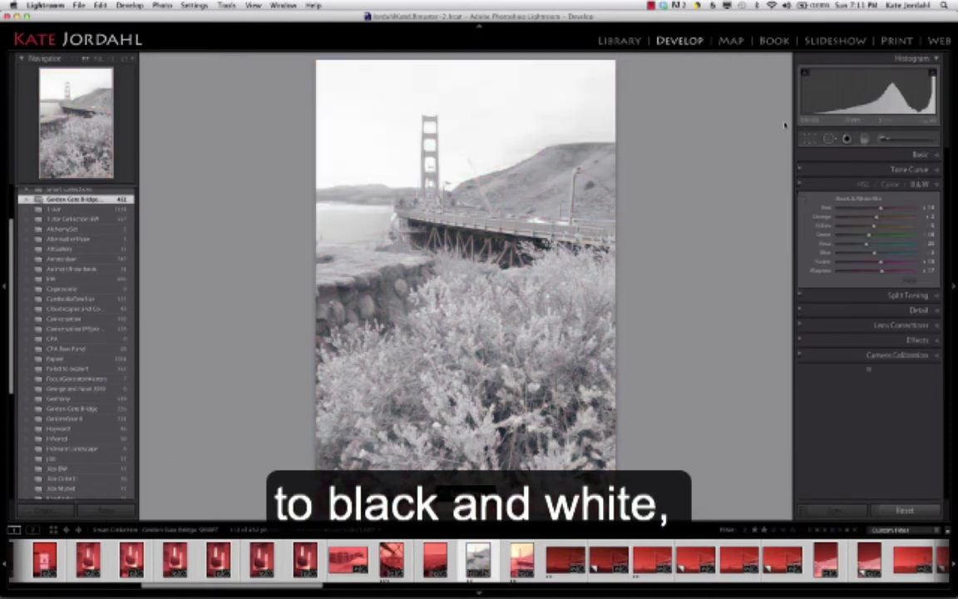
click(634, 44)
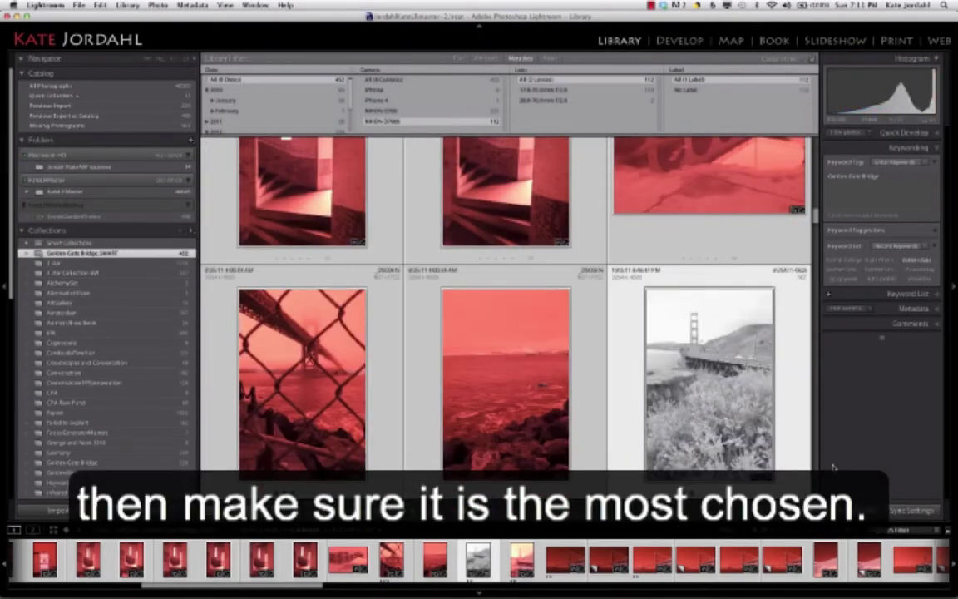
Step: Sync the black-and-white conversion from the active photo to all the selected infrared photos
click(912, 511)
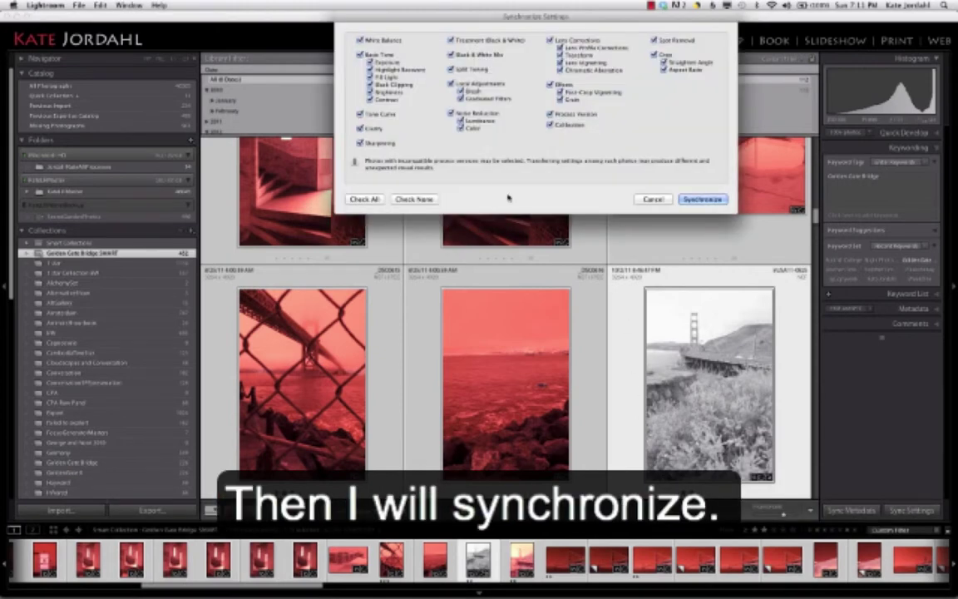
click(701, 200)
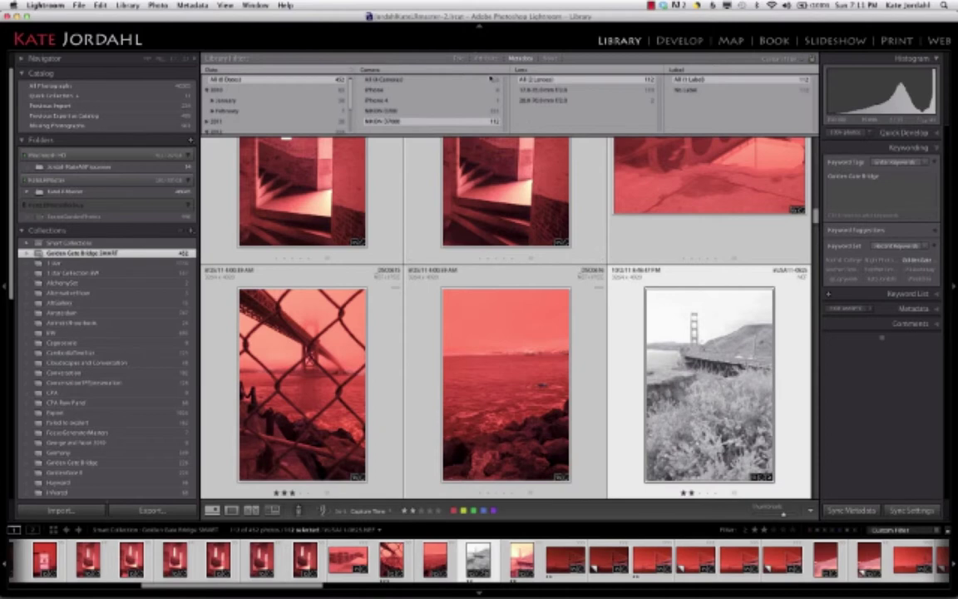
Step: Clear the camera metadata filter and filter the grid by rating to two stars or more
click(549, 58)
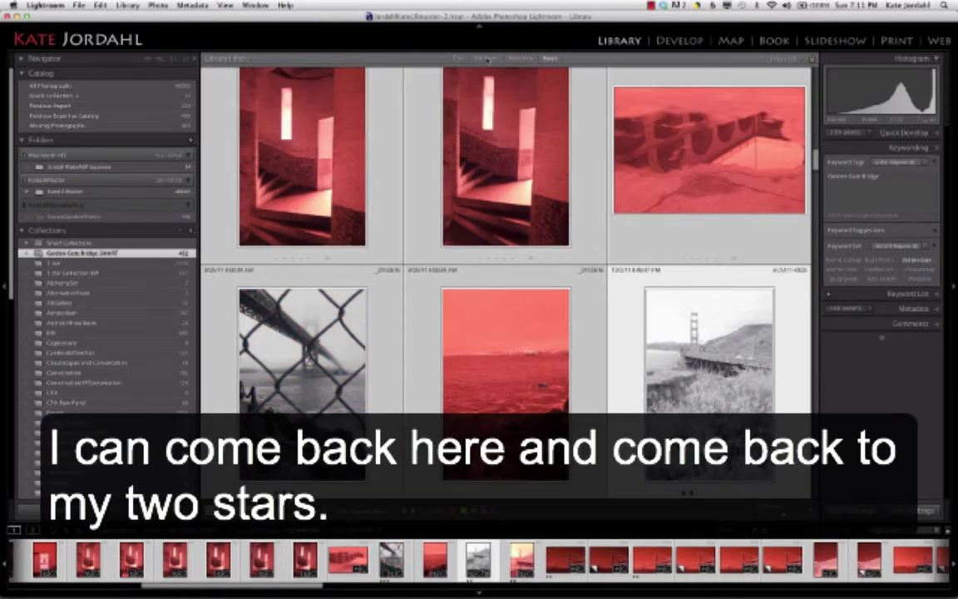
click(489, 59)
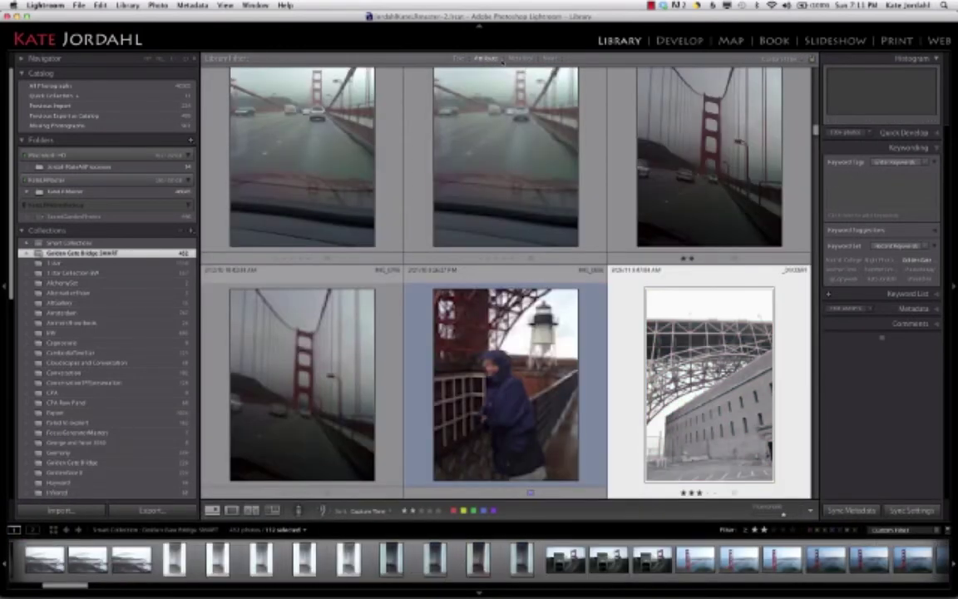
click(476, 59)
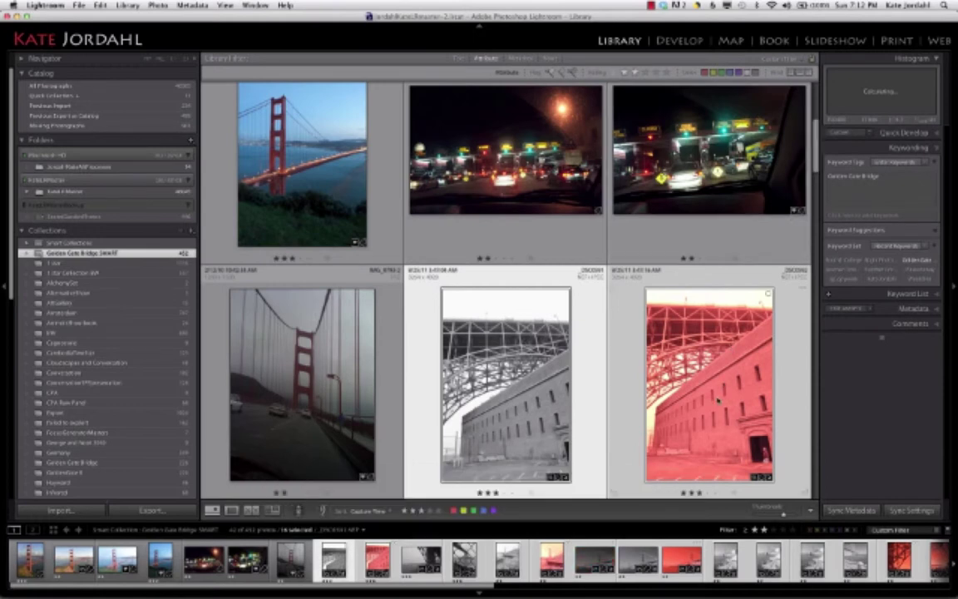
Step: Paste the black-and-white settings onto the red arch photo, then deselect all photos
key(v)
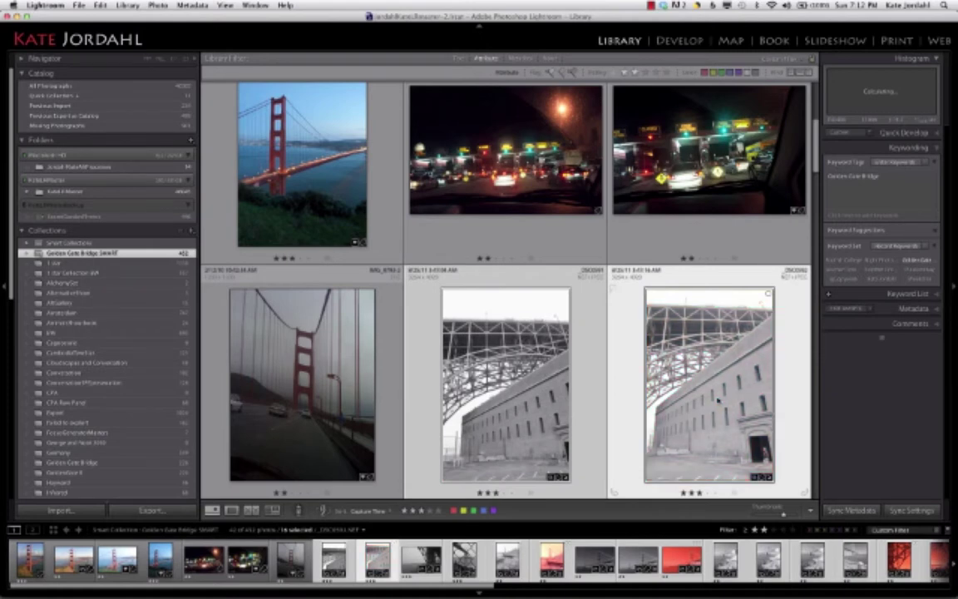
key(super+d)
scroll(717, 402, down, 10)
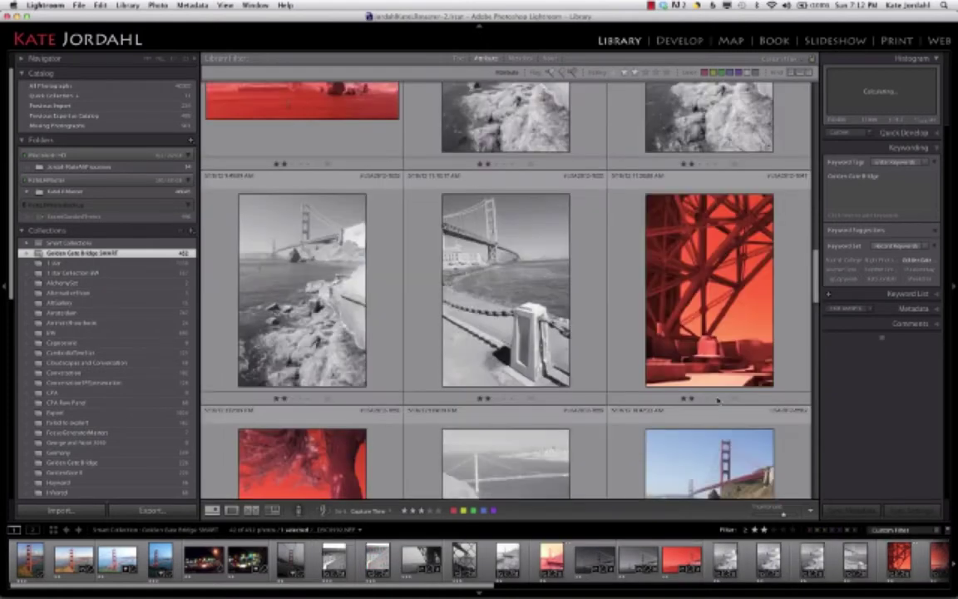
scroll(717, 402, up, 5)
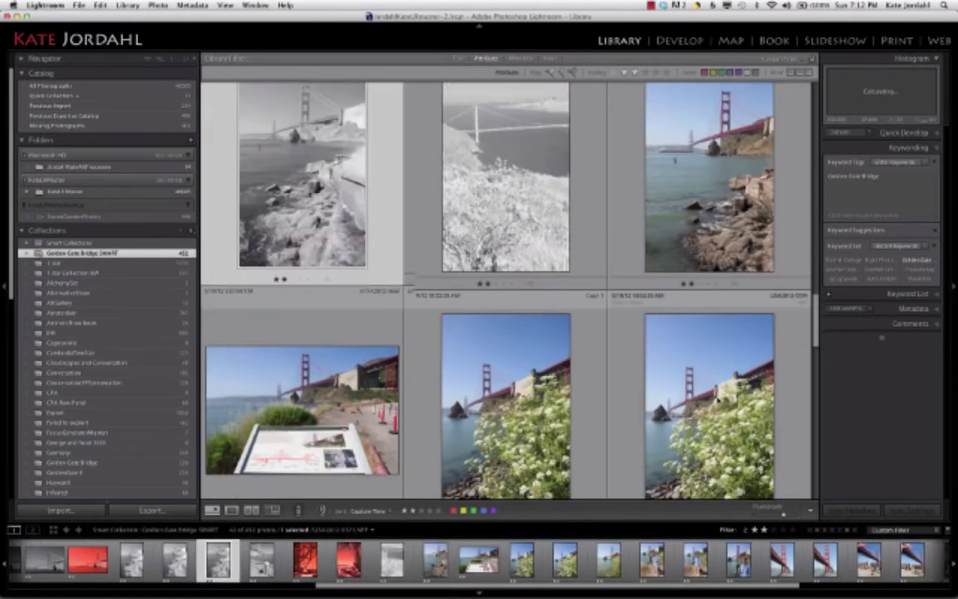
scroll(717, 402, up, 15)
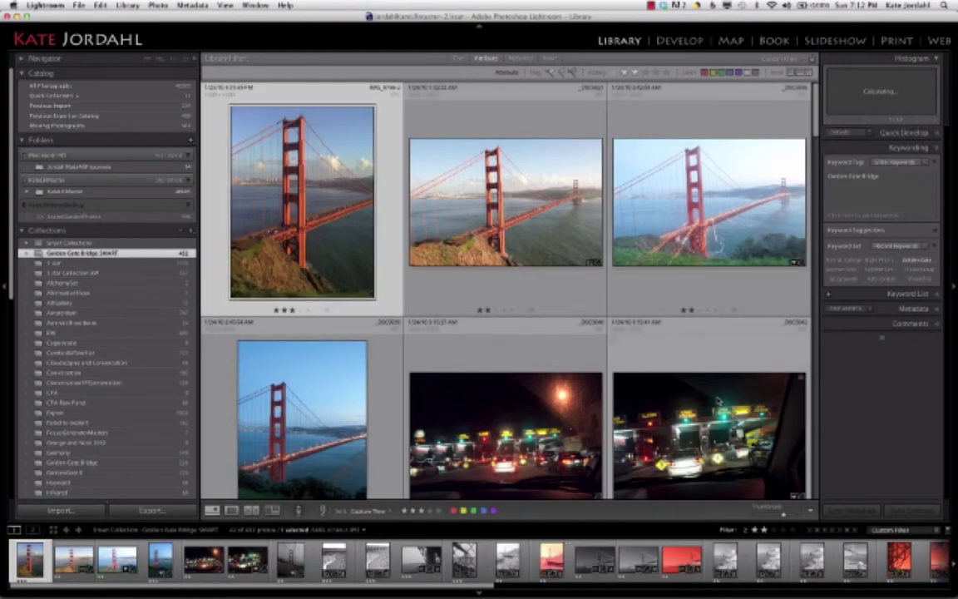
Step: Browse the foggy, underside and vertical bridge photos, viewing the vertical one large
key(Down)
key(Down)
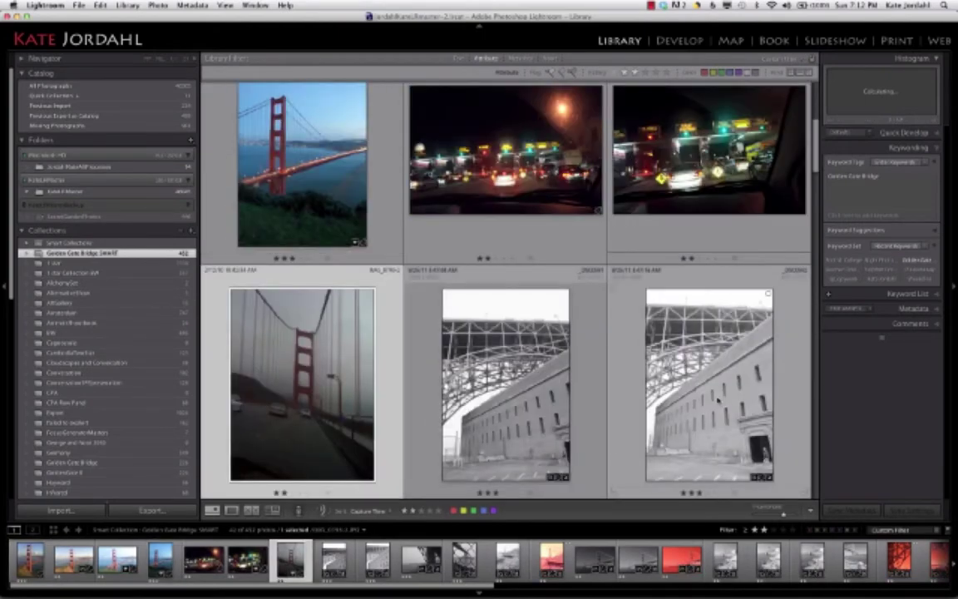
key(Down)
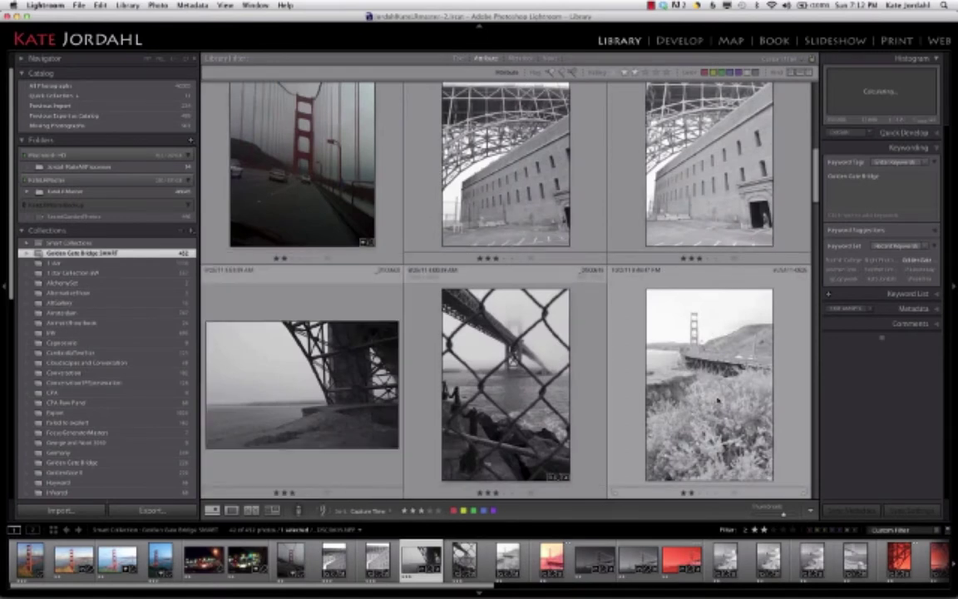
key(Down)
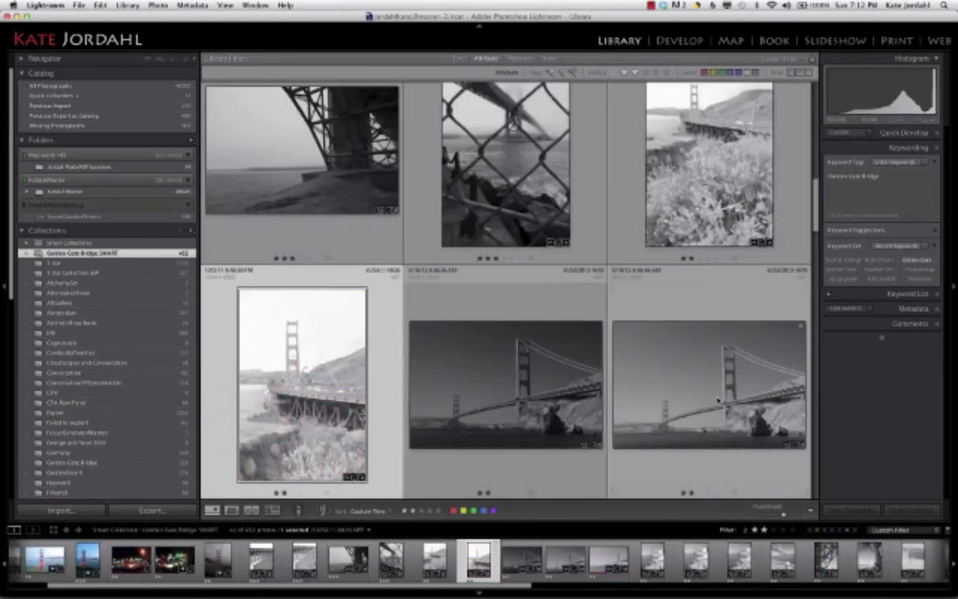
key(e)
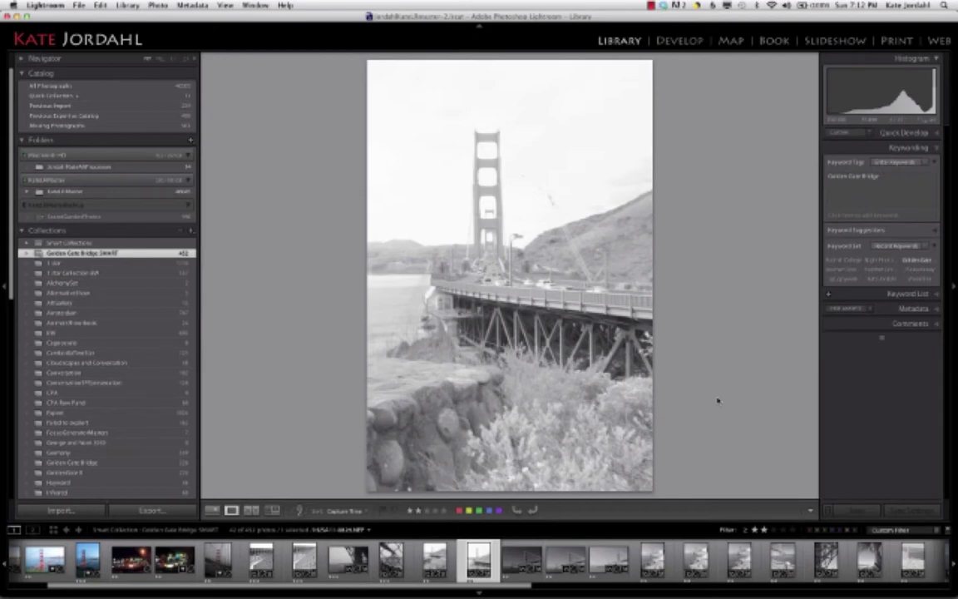
key(g)
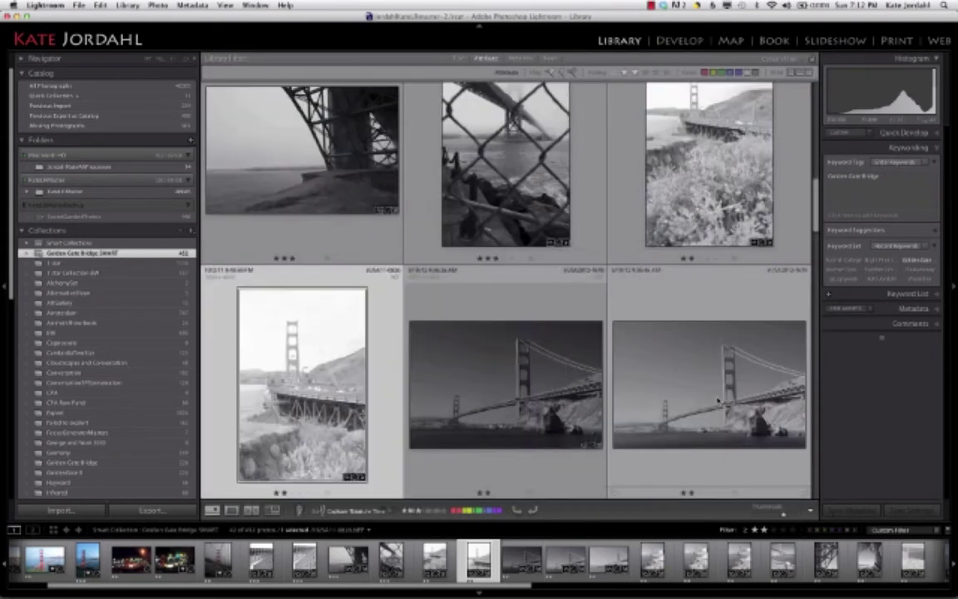
Step: Give the horizontal bridge-and-rocks photo a three-star rating, then check its row neighbours
key(Right)
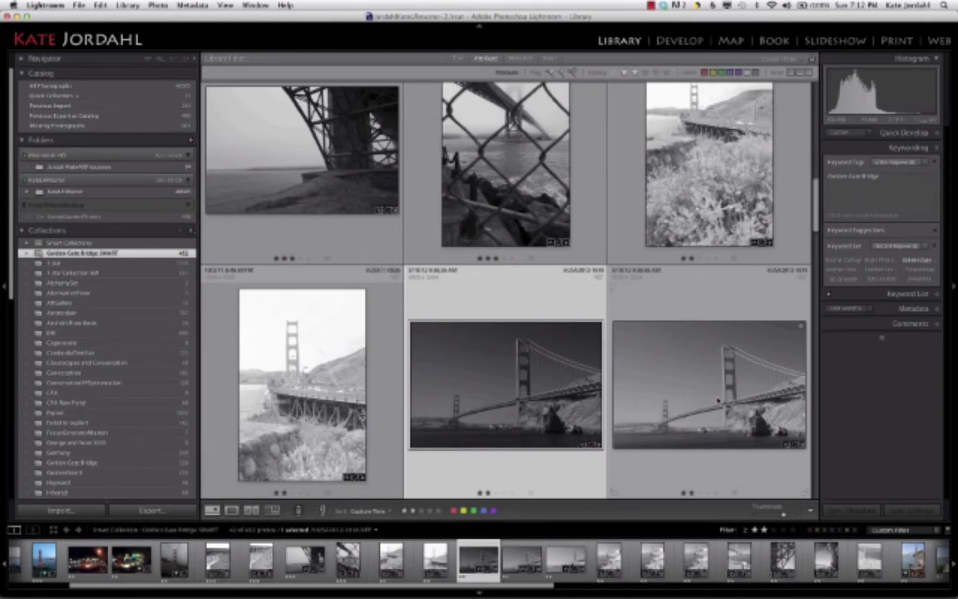
key(Right)
key(Right)
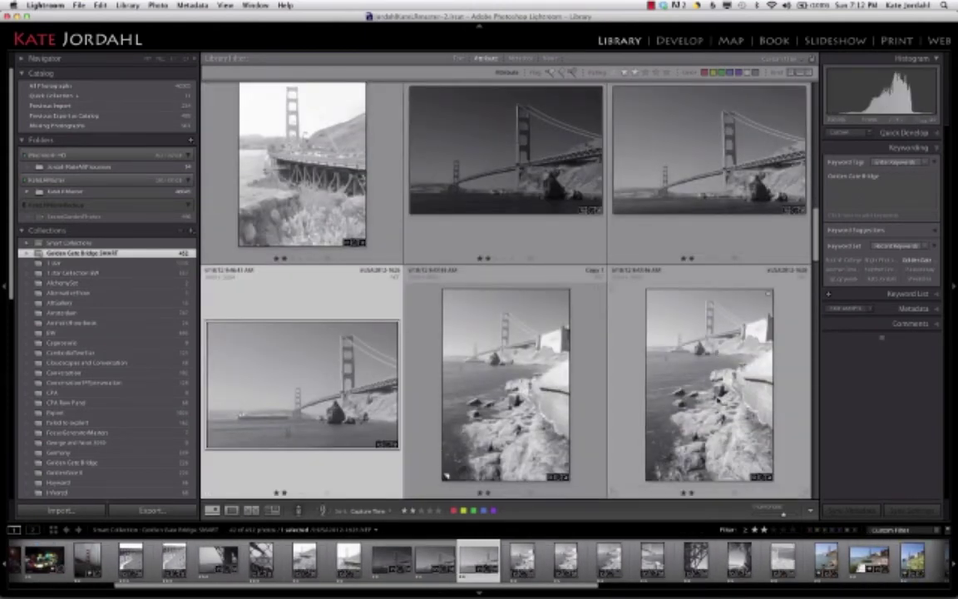
key(3)
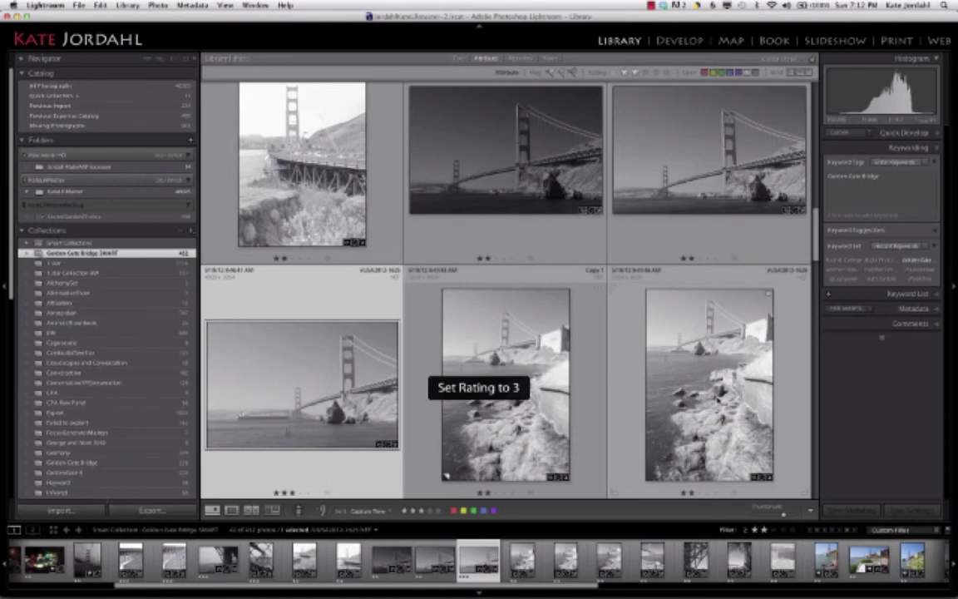
key(Right)
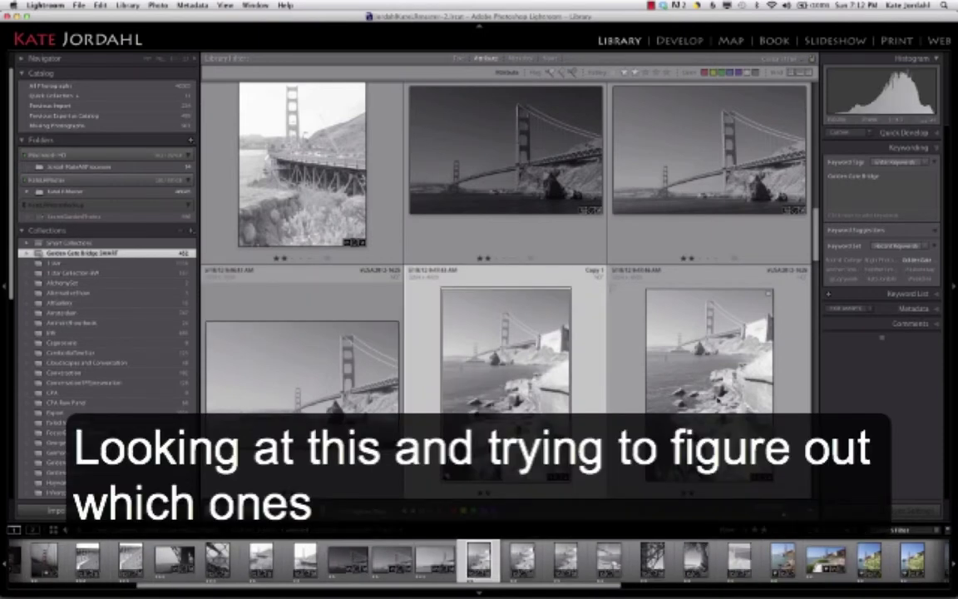
key(Right)
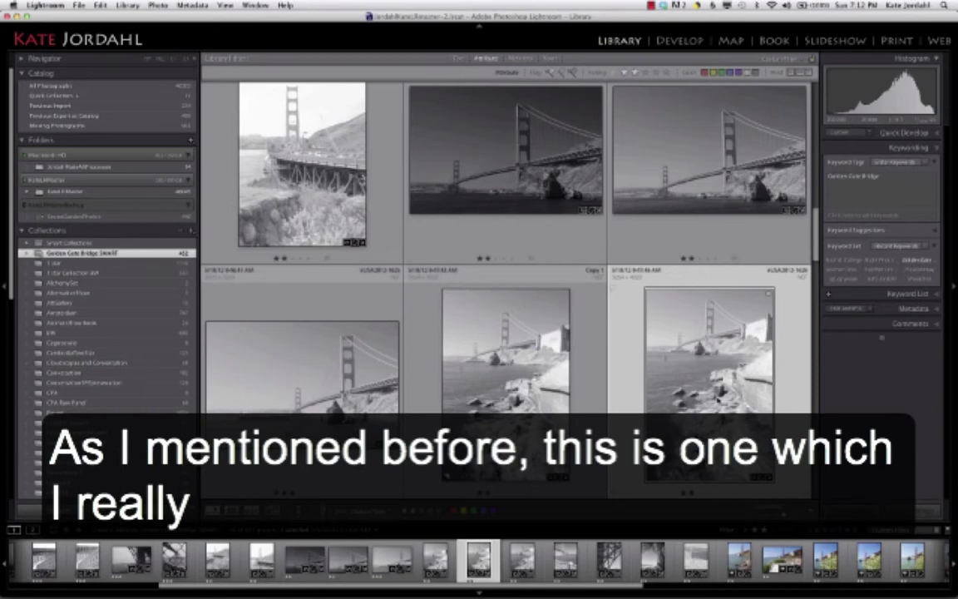
key(Left)
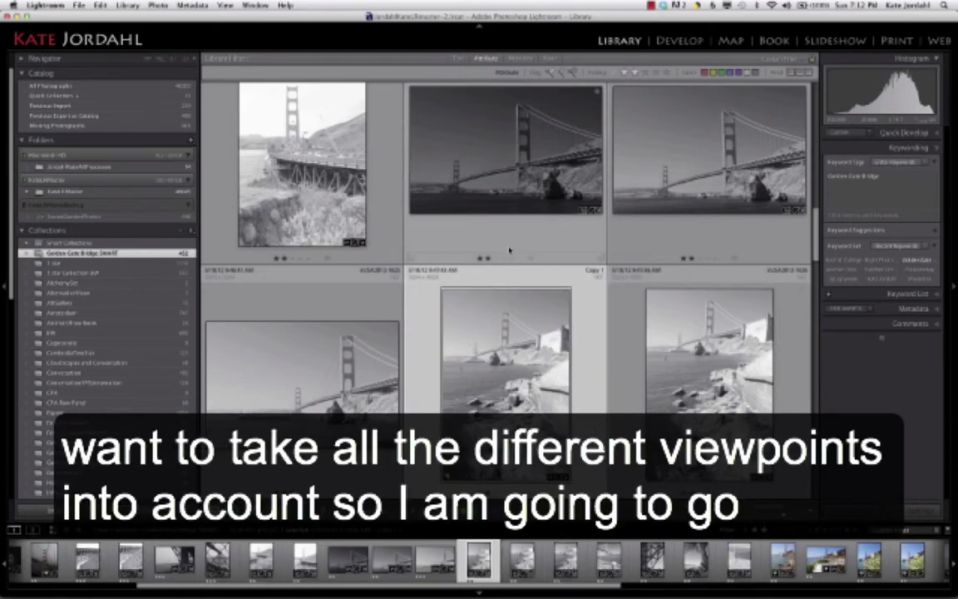
Step: Clear the rating filter and compare the bottom-left shoreline bracketed shots full-size
click(550, 58)
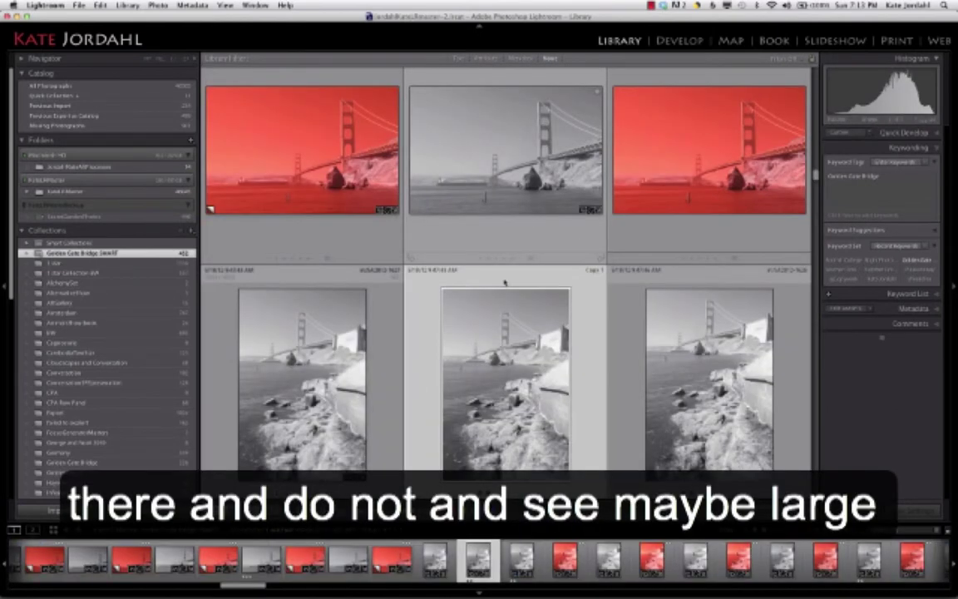
click(317, 389)
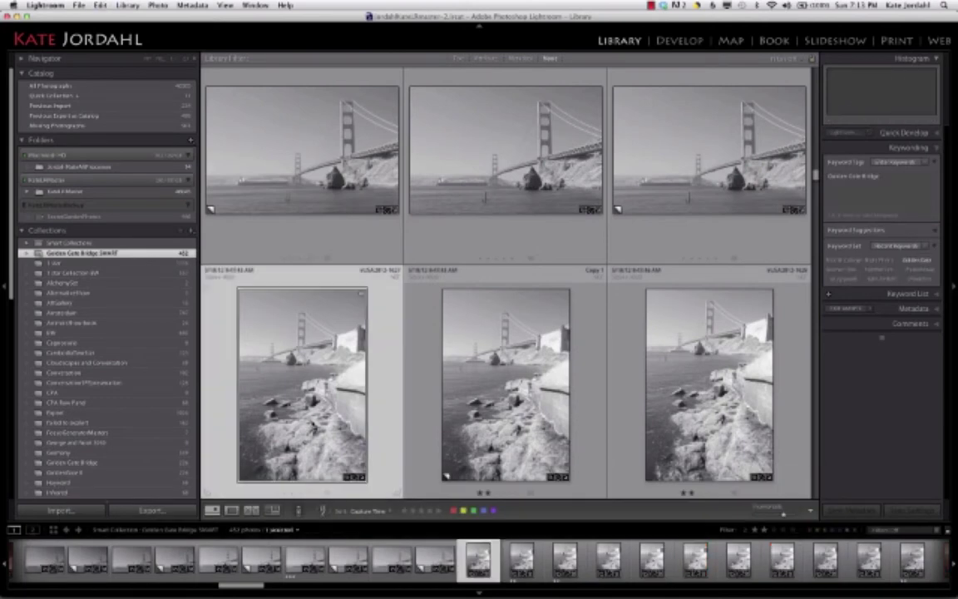
key(e)
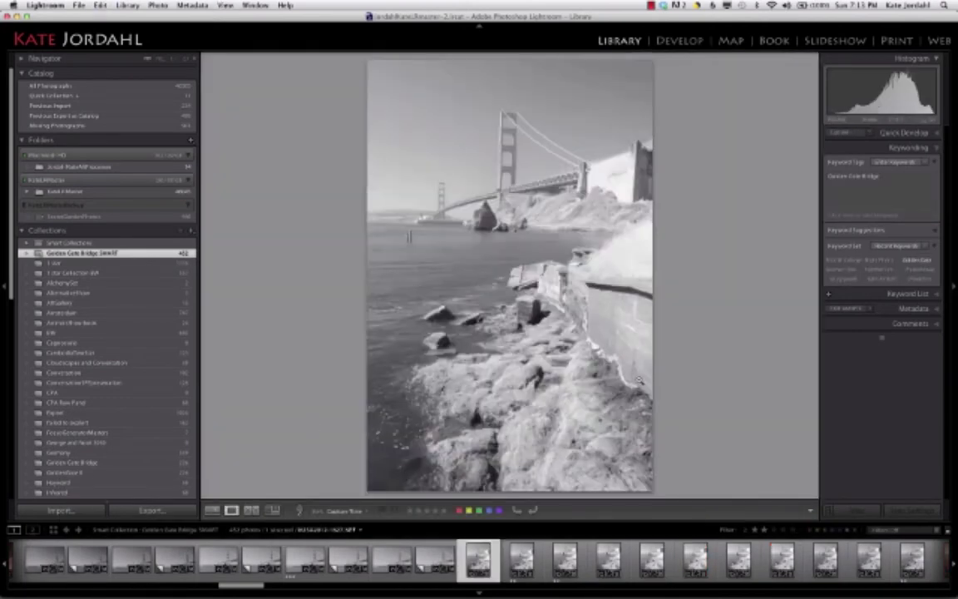
key(Right)
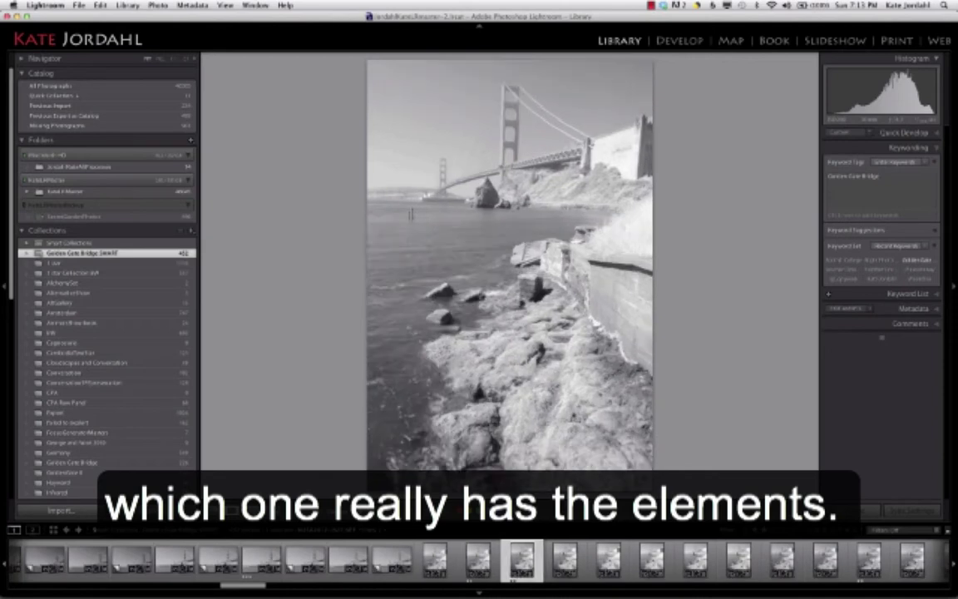
key(Left)
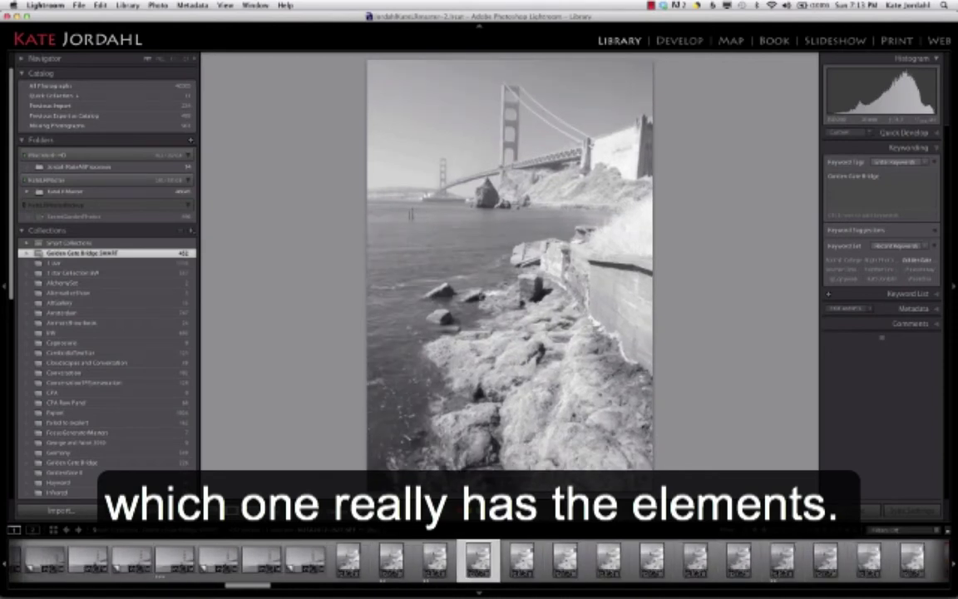
key(Left)
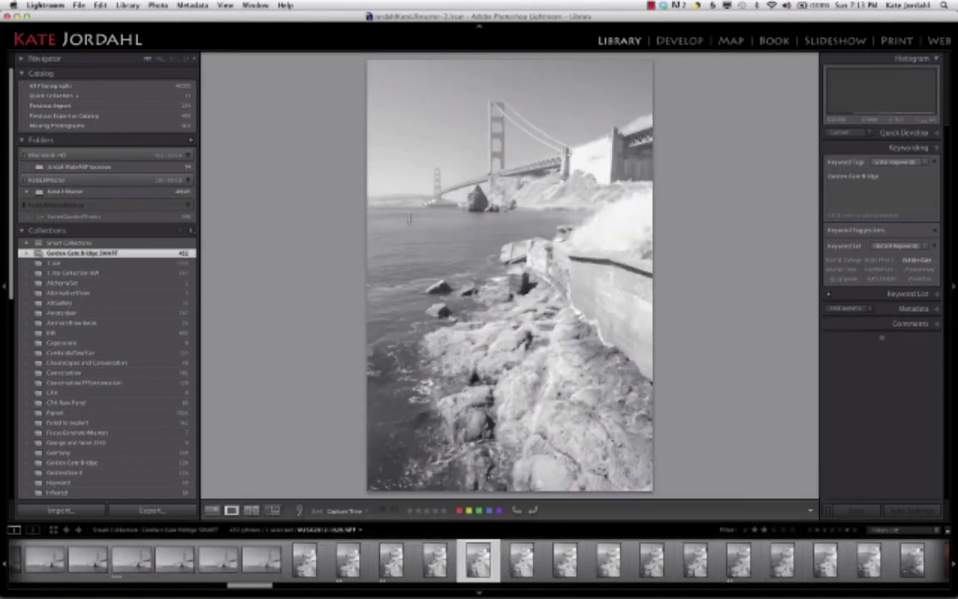
key(Left)
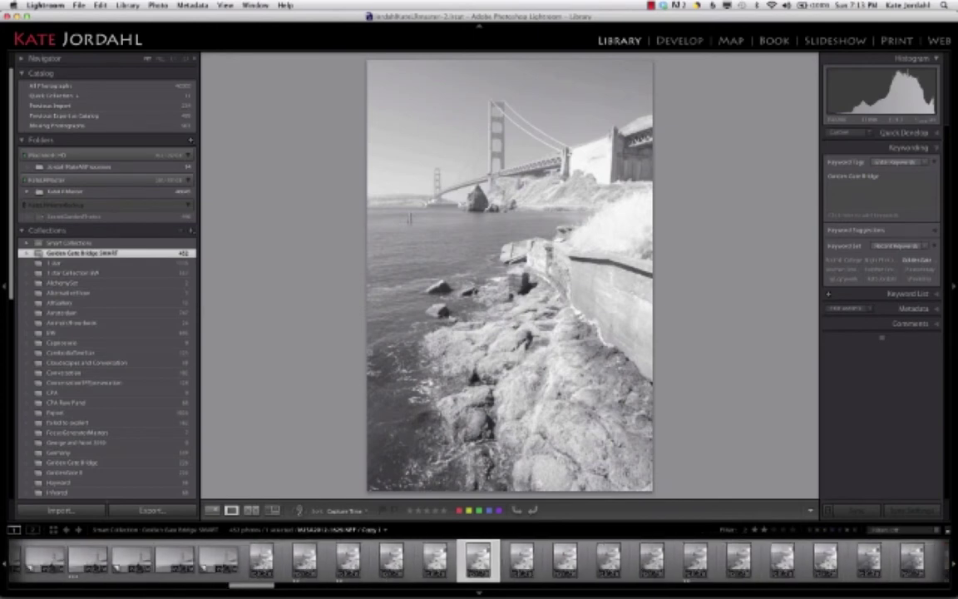
key(Left)
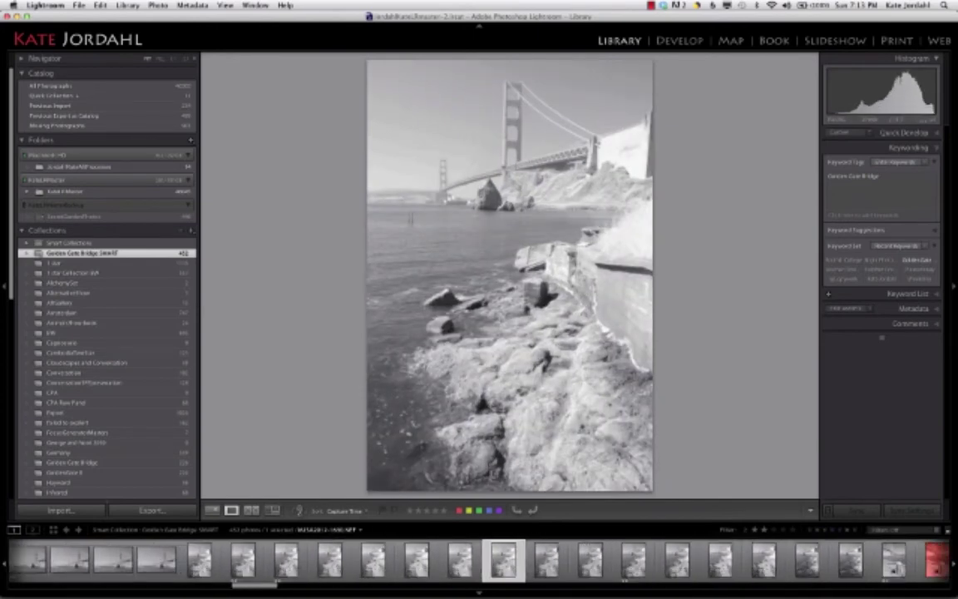
key(Left)
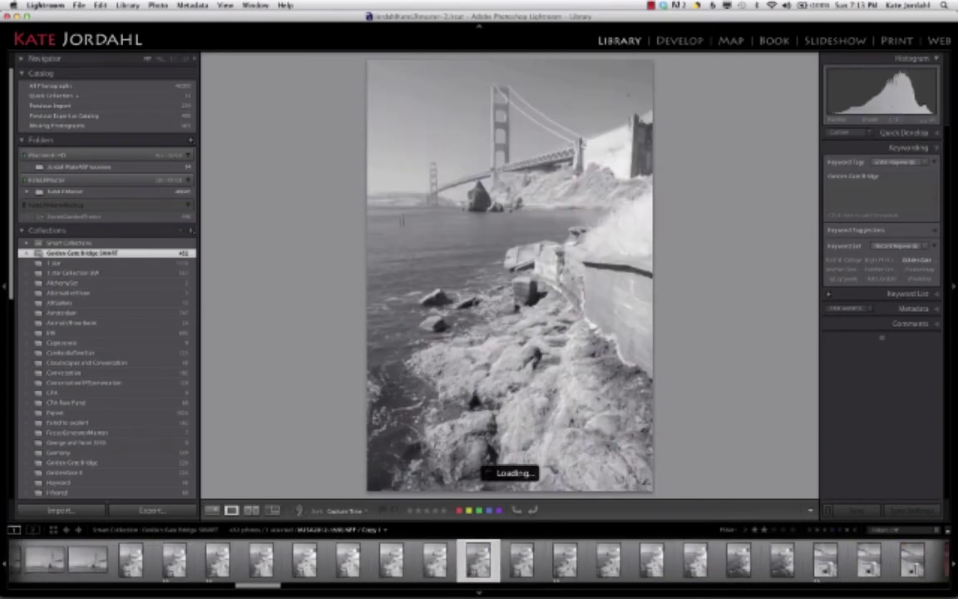
Step: Rate the best vertical rocky-shore bracketed shot three stars and return to the grid
key(Left)
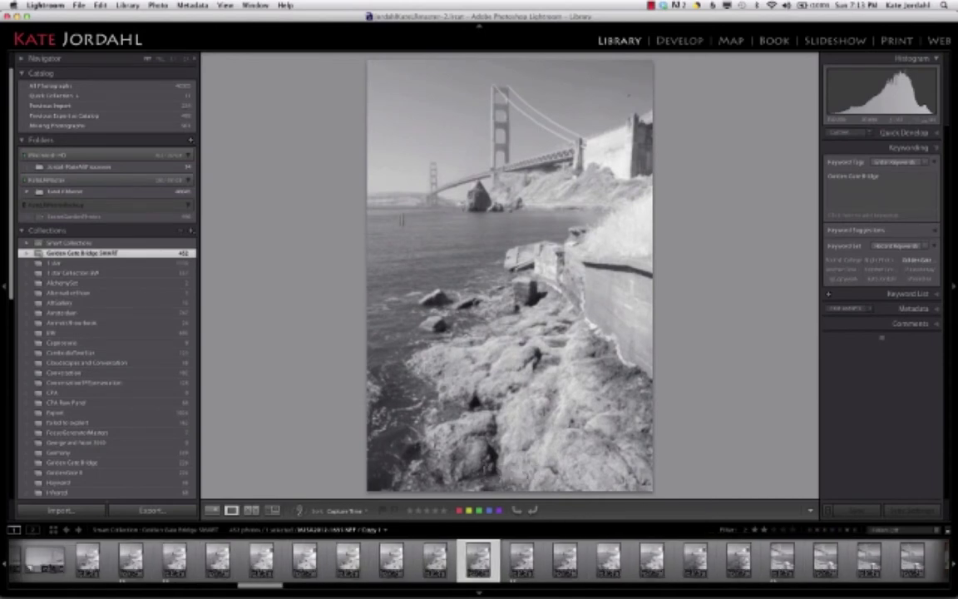
key(Left)
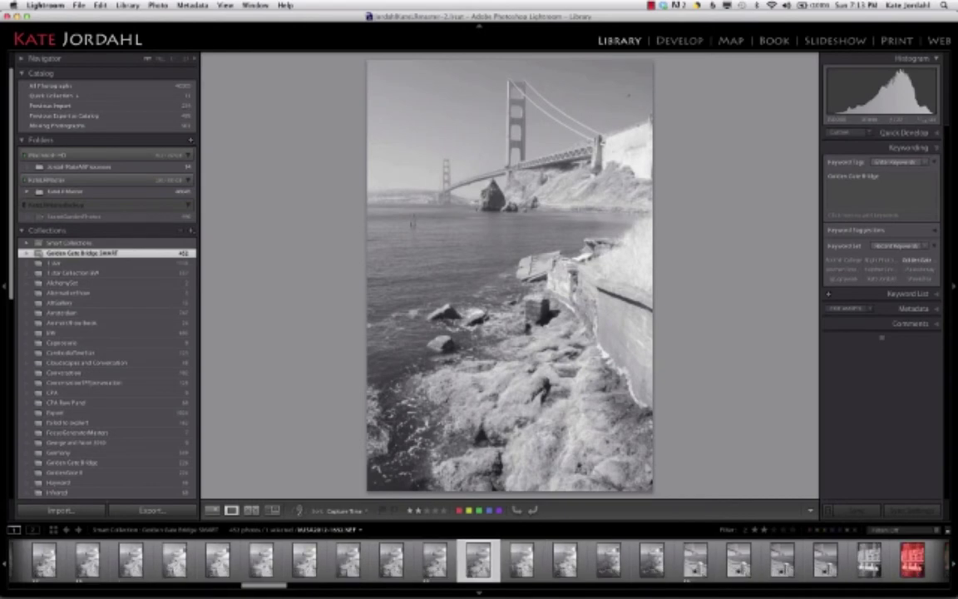
key(Left)
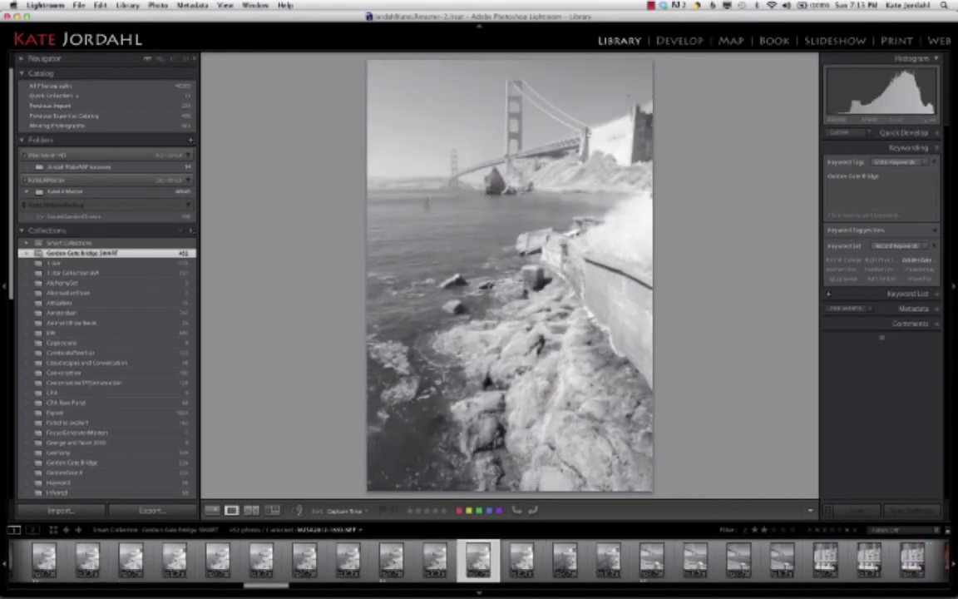
key(Left)
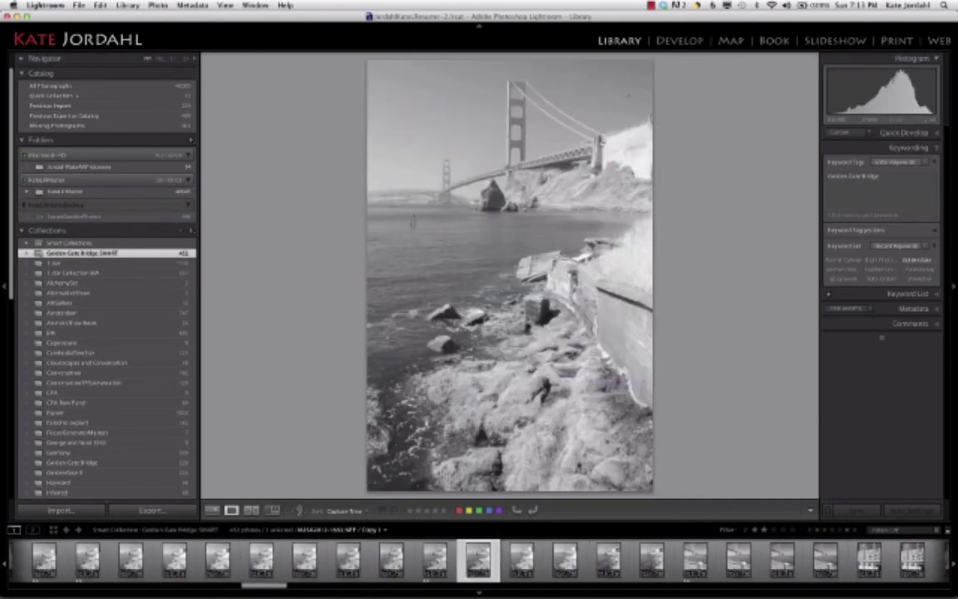
key(Left)
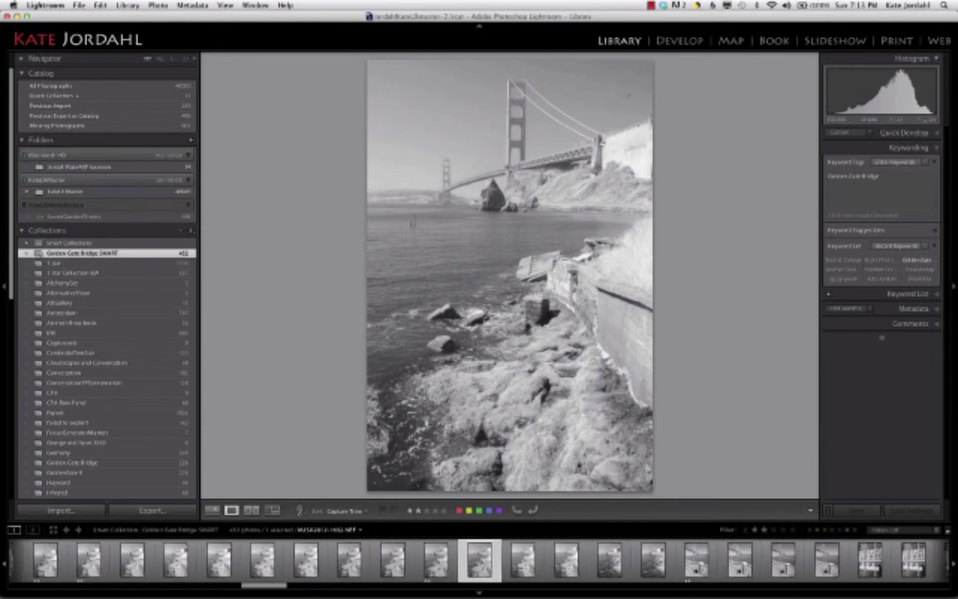
key(3)
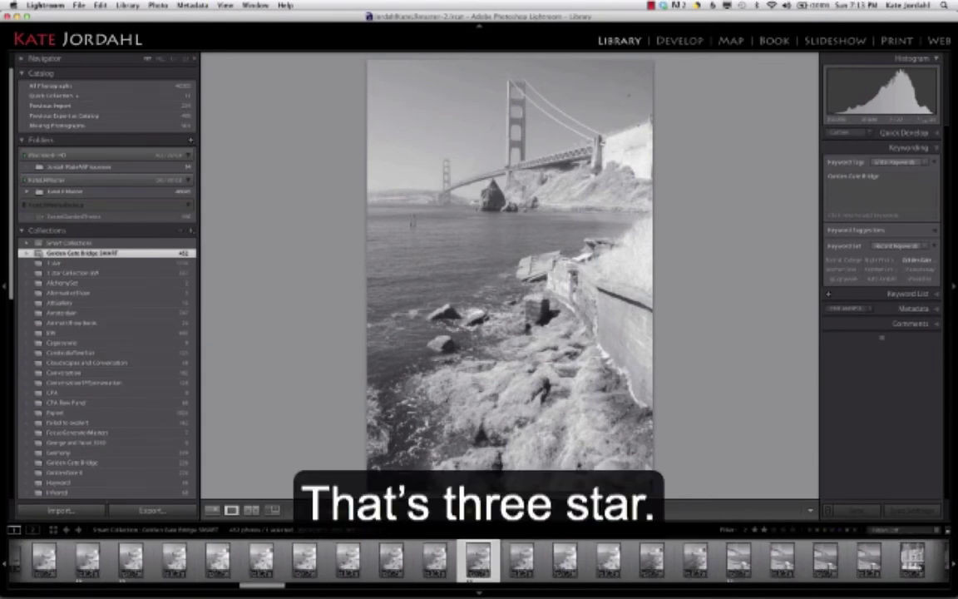
key(3)
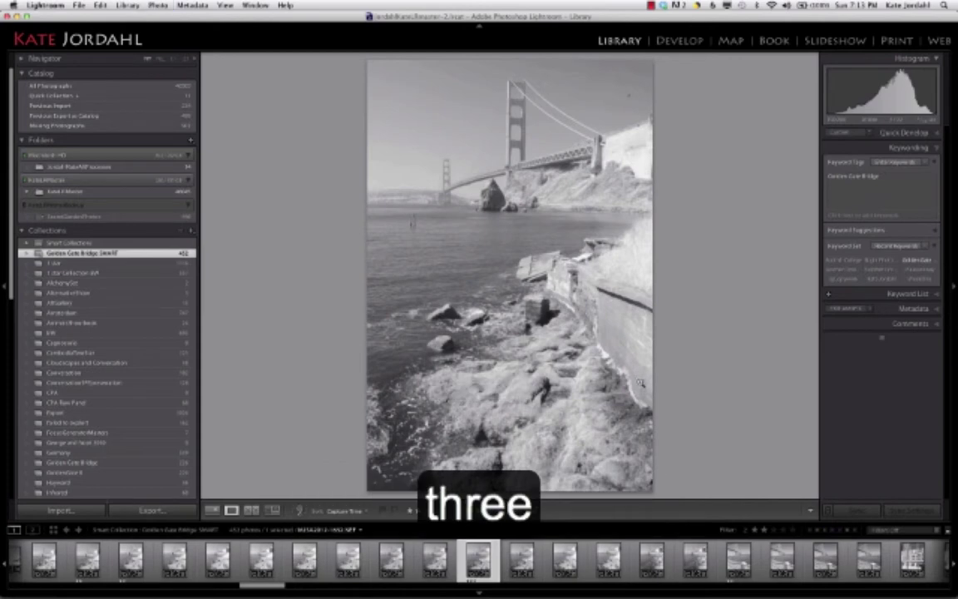
key(g)
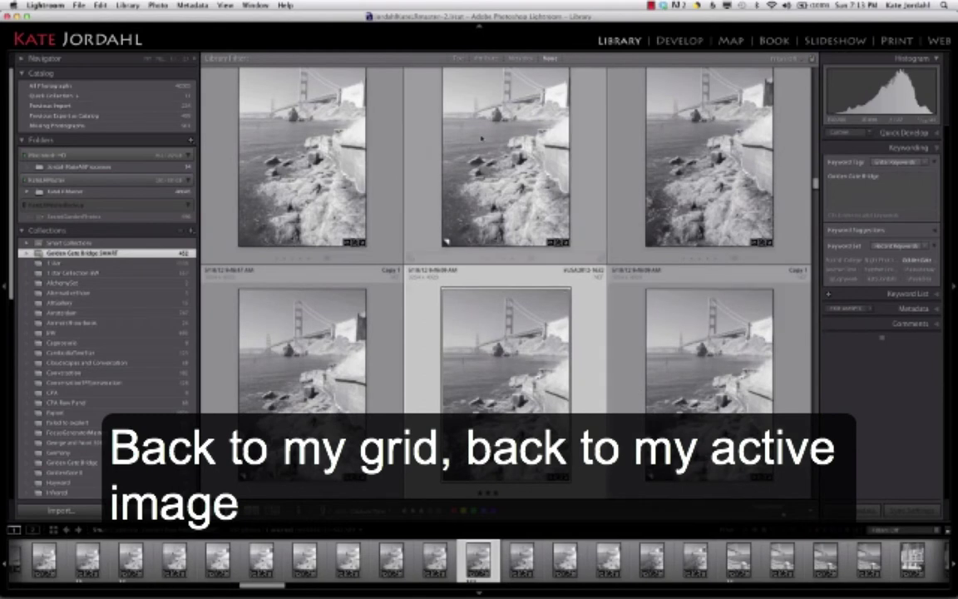
Step: Filter by rating and give three stars to the steel-bridge, neighbouring bridge and info-sign photos
click(486, 58)
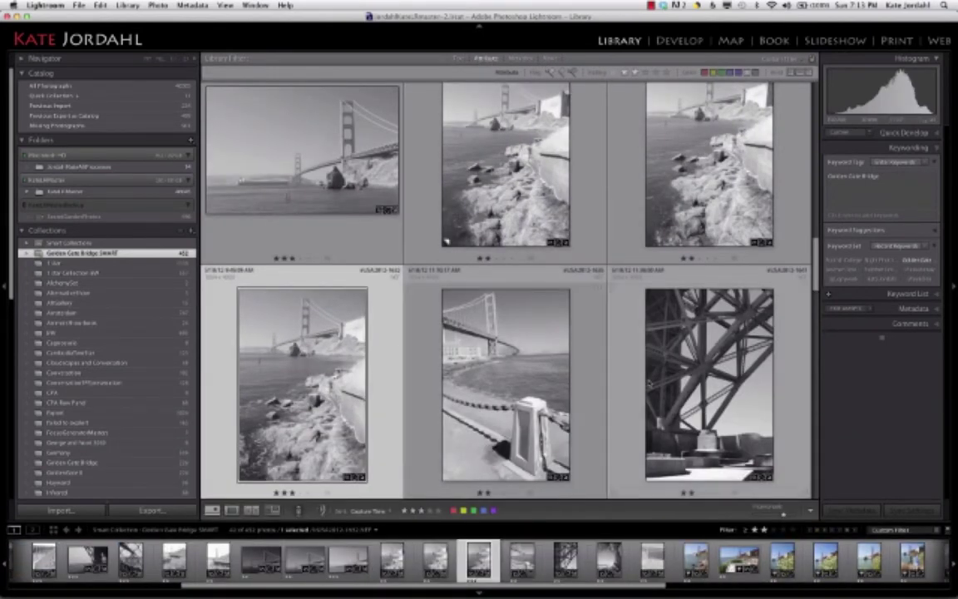
key(Right)
key(Right)
key(e)
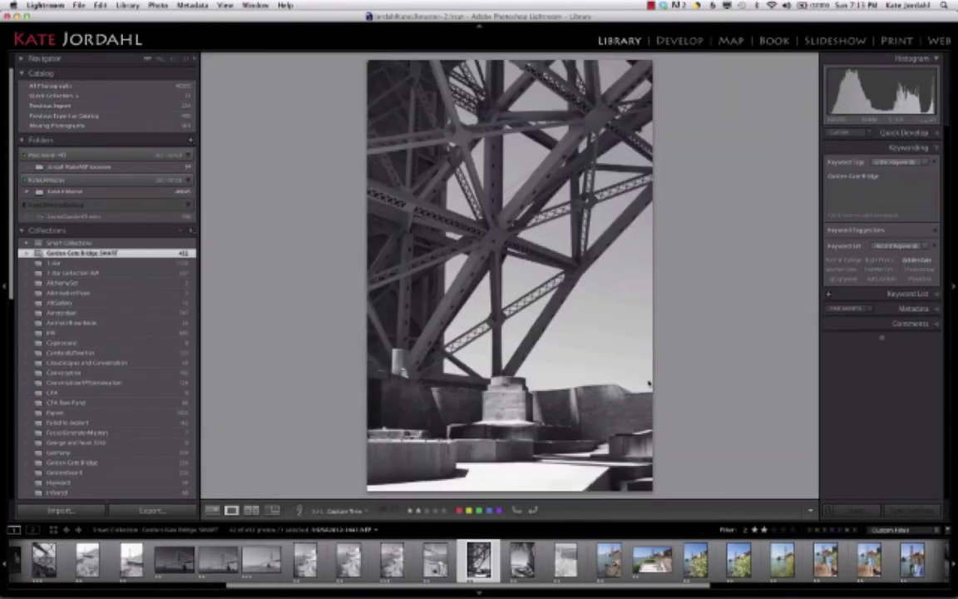
key(g)
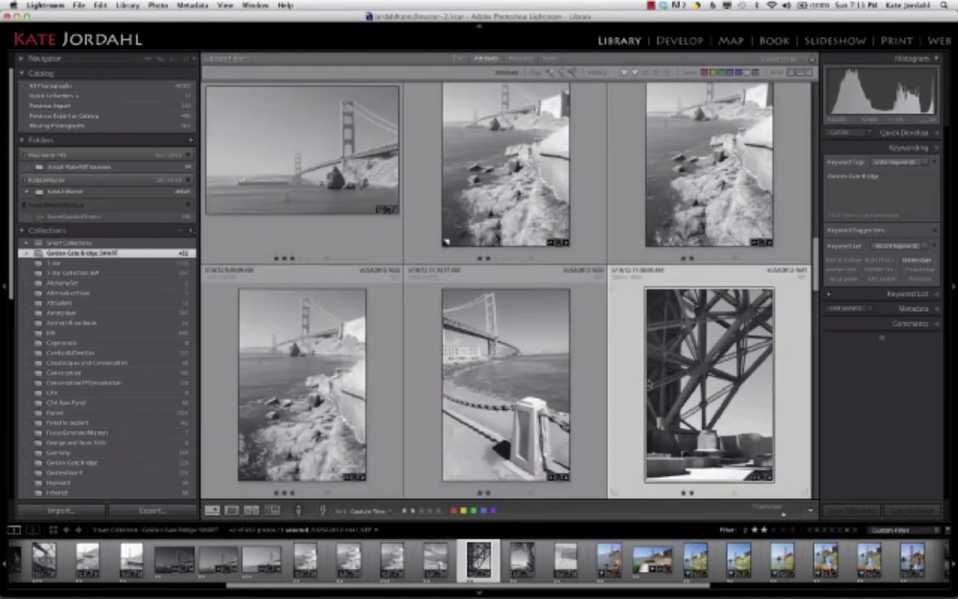
key(3)
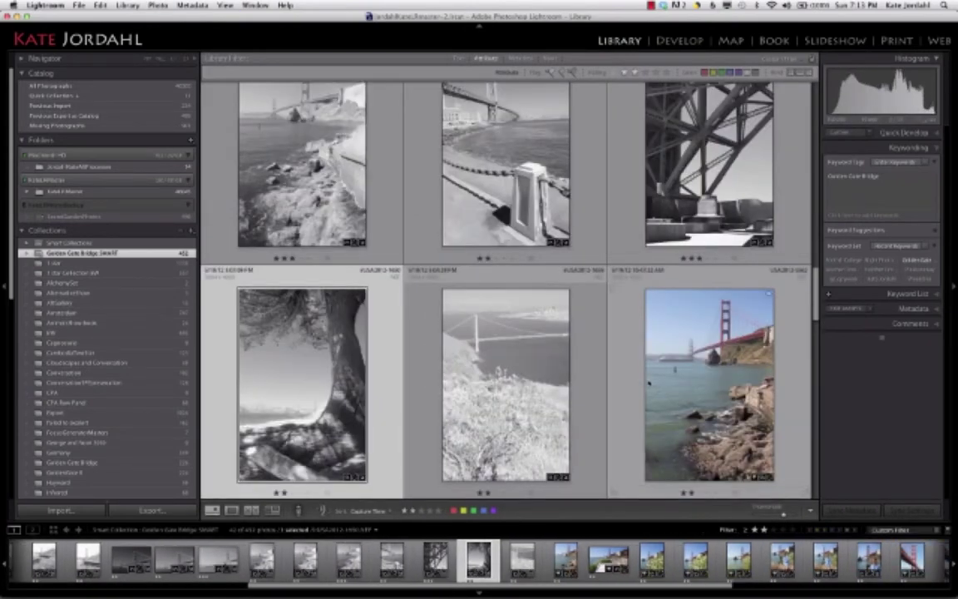
key(Right)
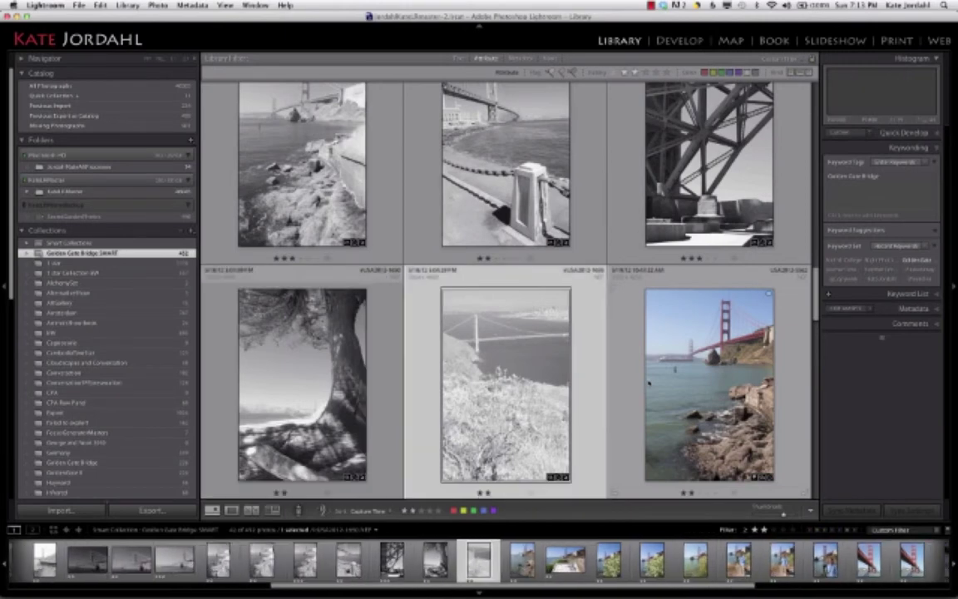
key(3)
key(3)
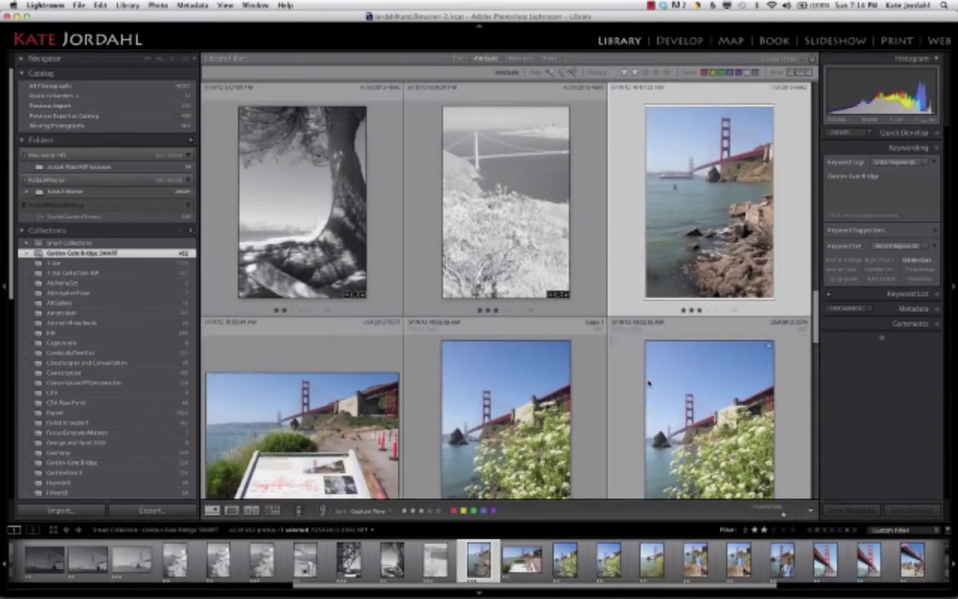
key(Right)
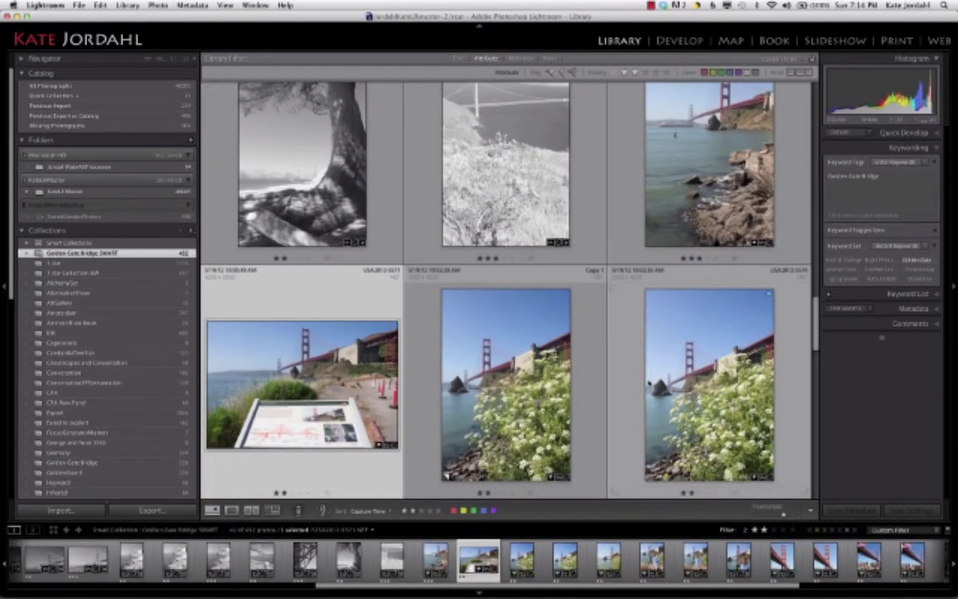
key(3)
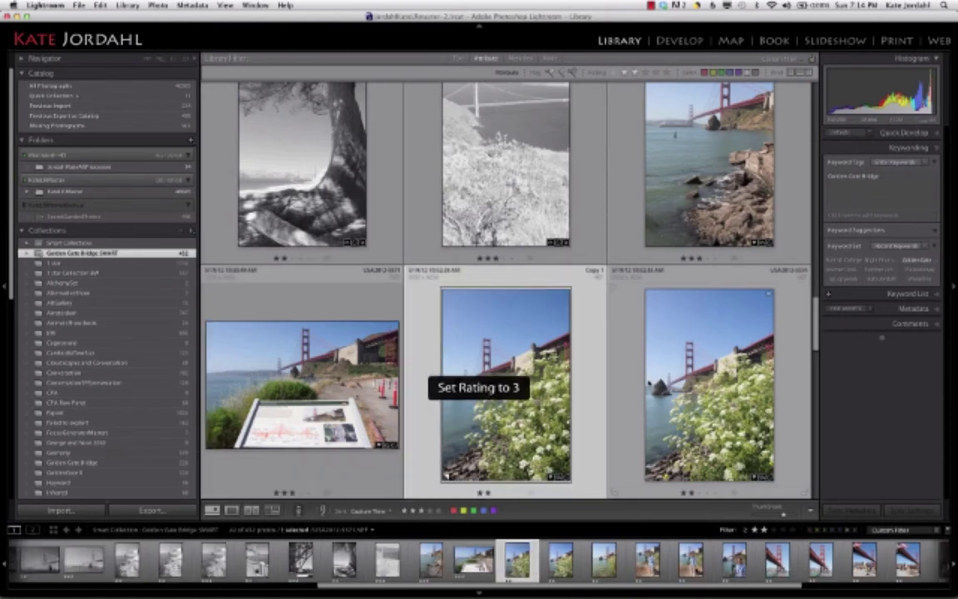
key(Right)
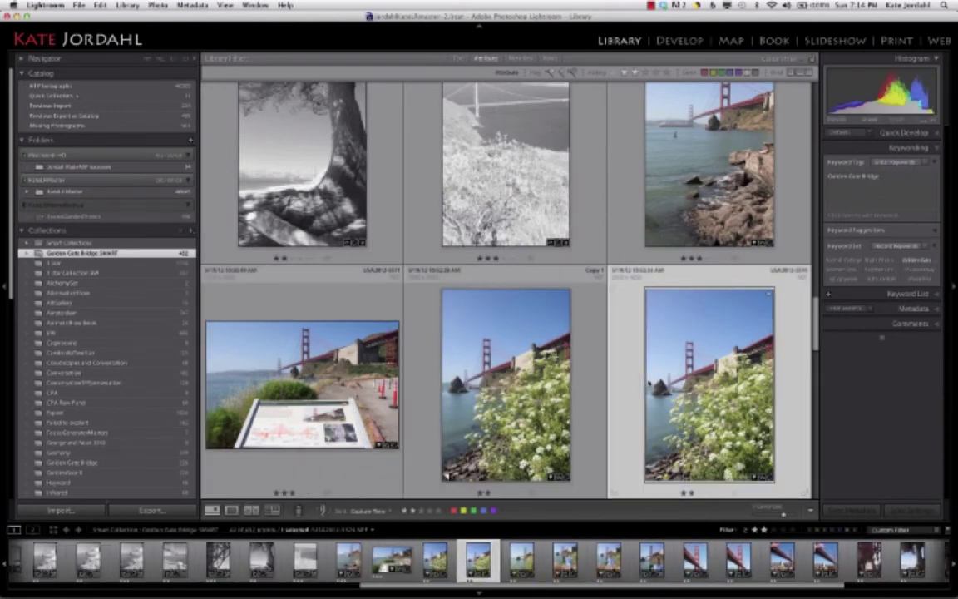
Step: Compare the nearby white-flower Golden Gate shots full-size, then go back to the grid
double_click(648, 385)
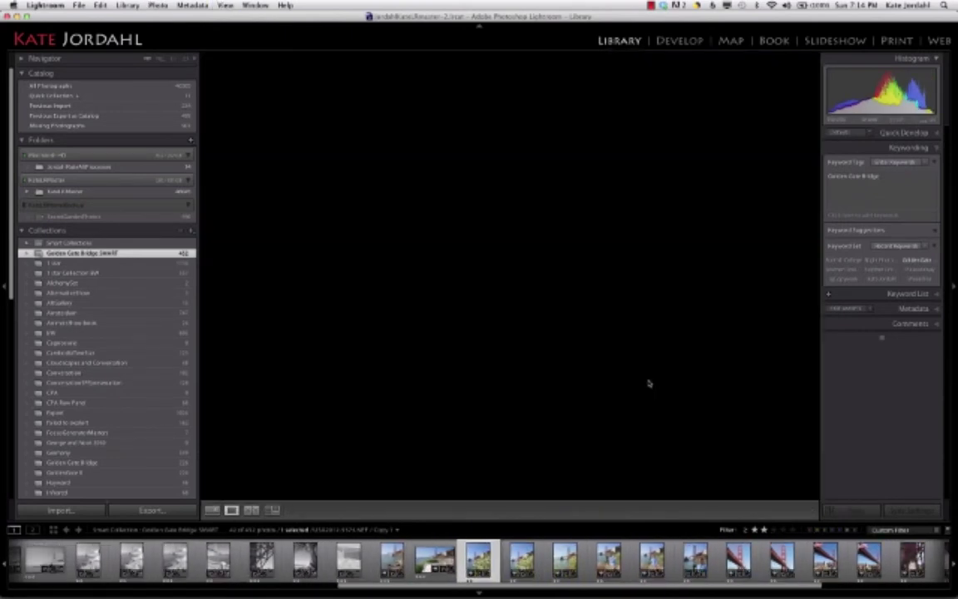
key(Right)
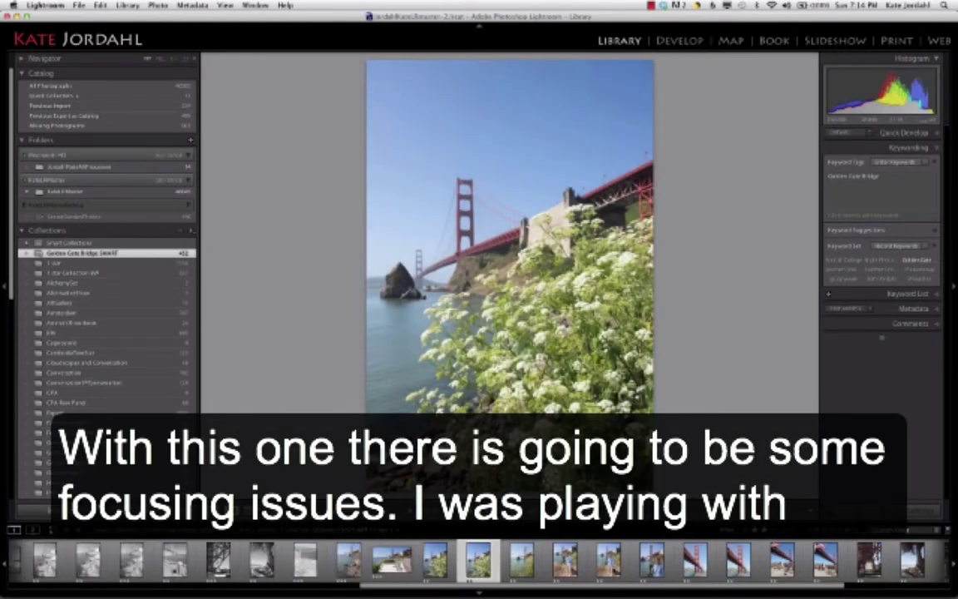
key(Left)
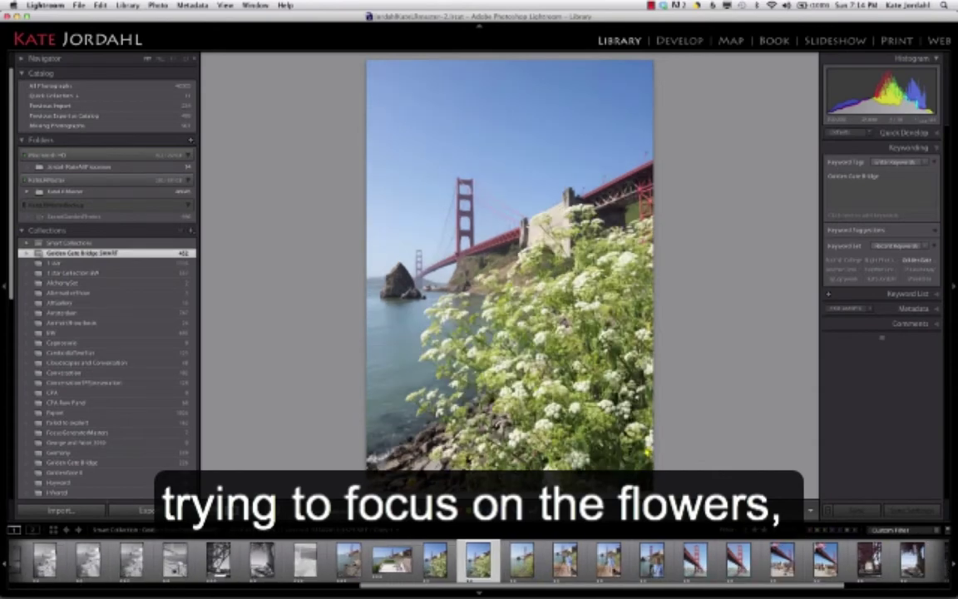
key(Right)
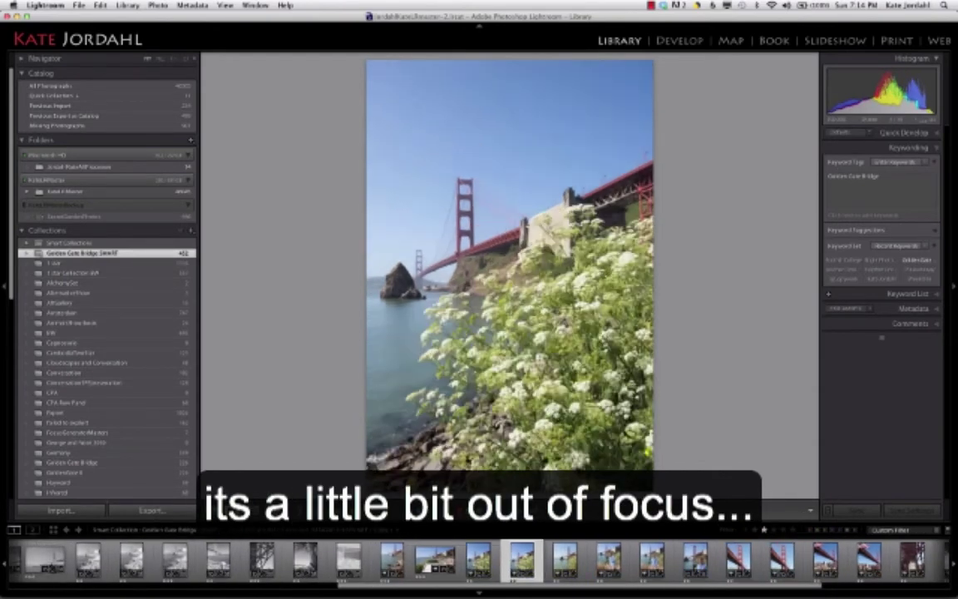
key(Right)
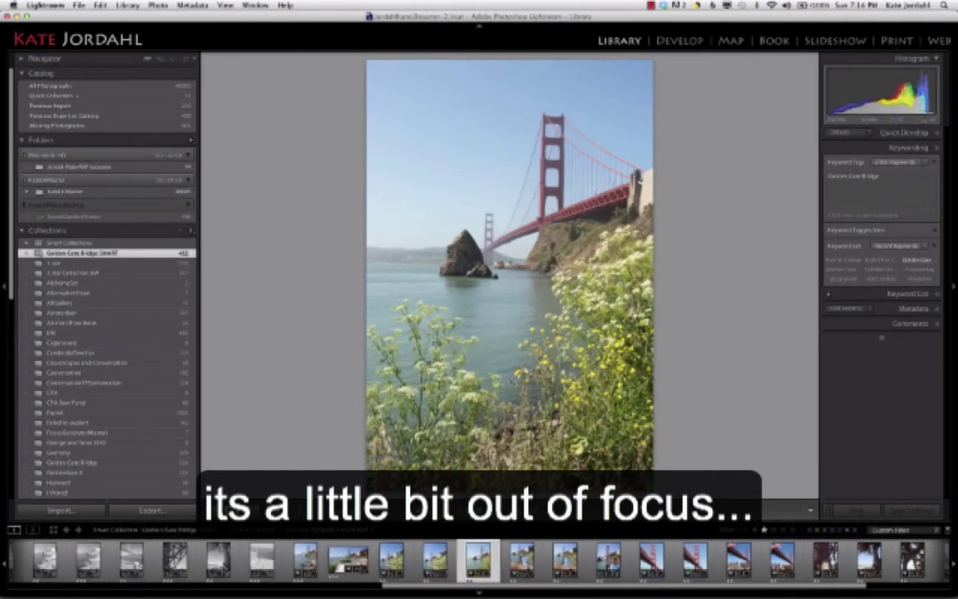
key(Left)
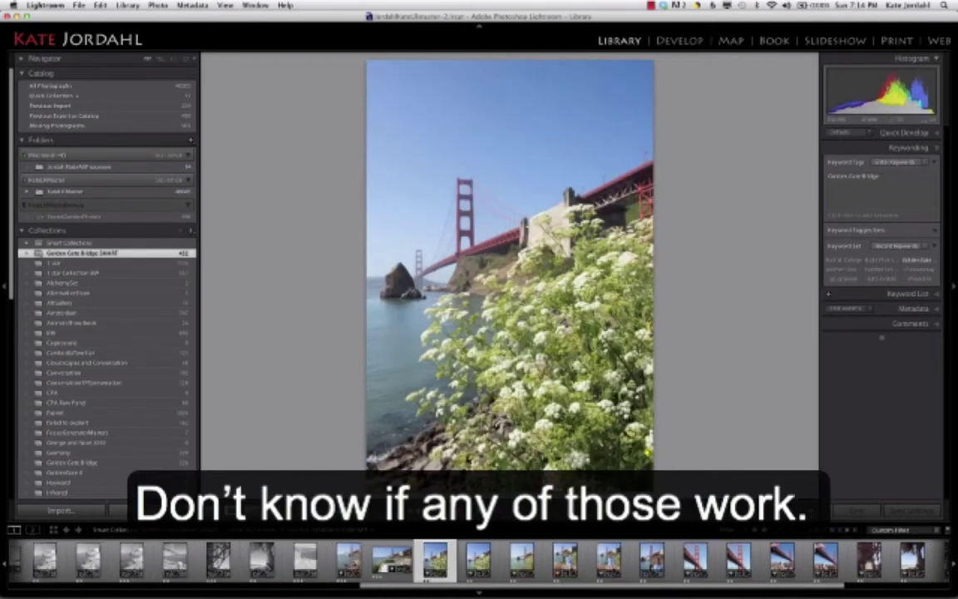
key(Left)
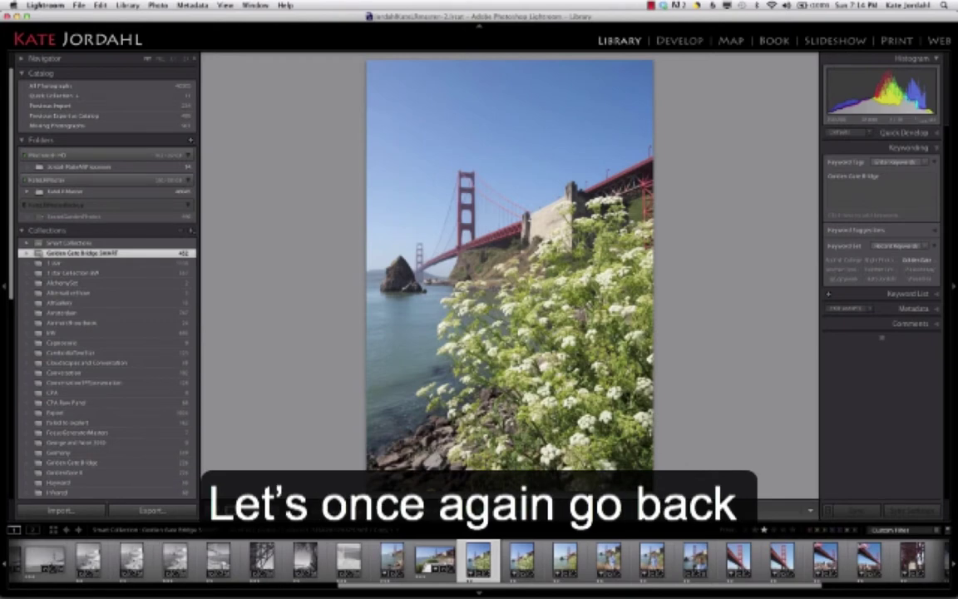
key(g)
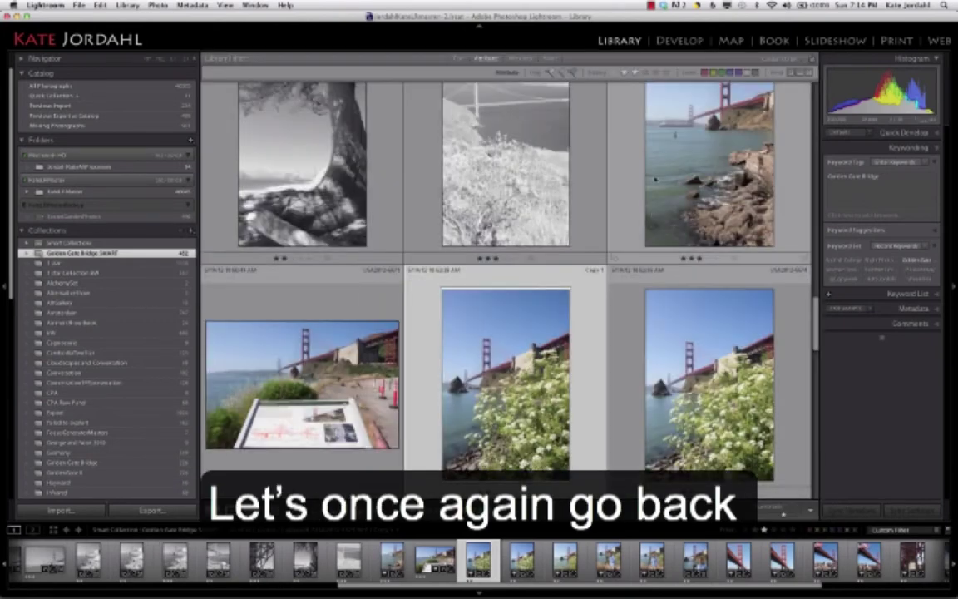
Step: Clear the filter and compare the near-identical flower-and-bridge variants full-size
click(554, 58)
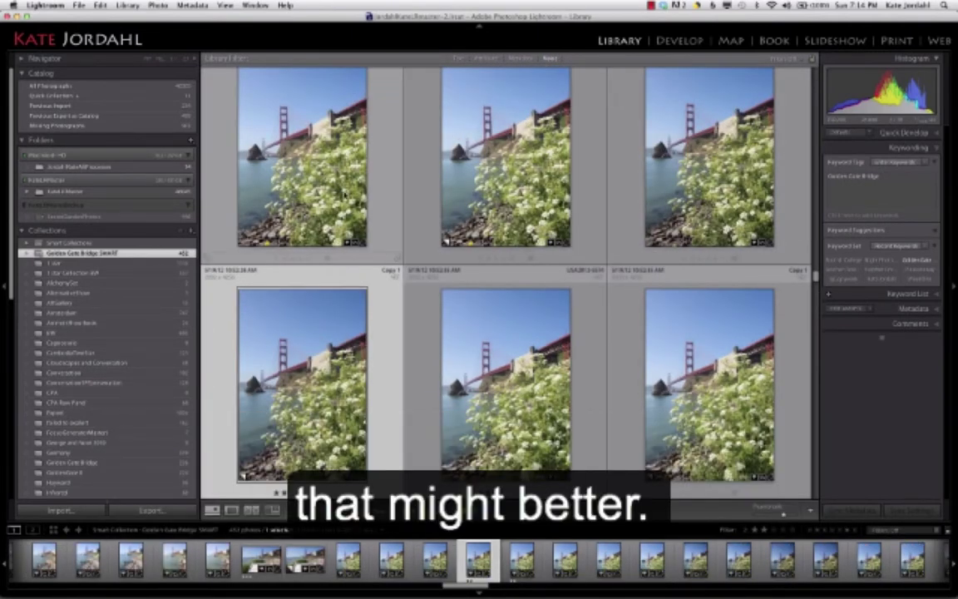
scroll(344, 193, up, 3)
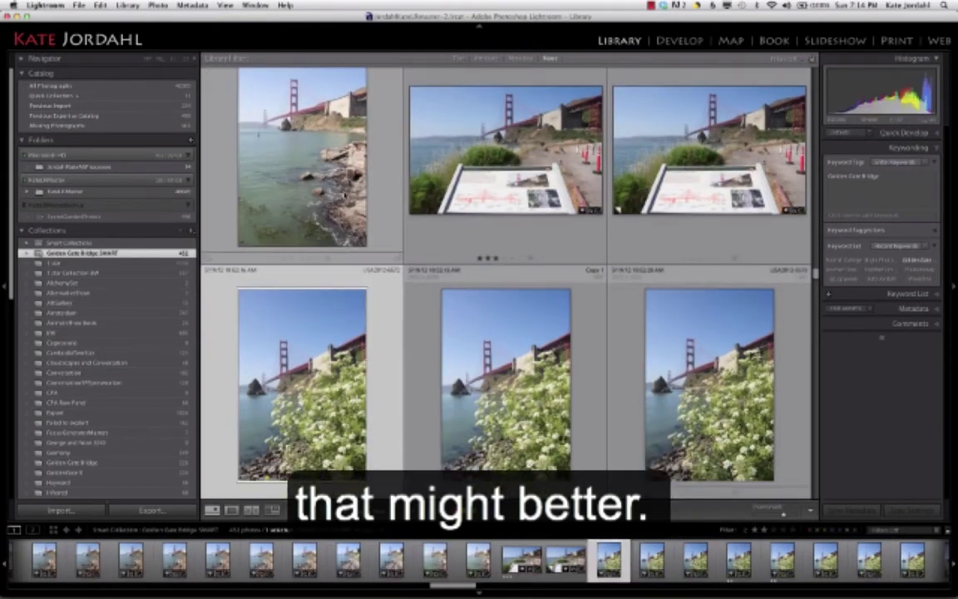
key(e)
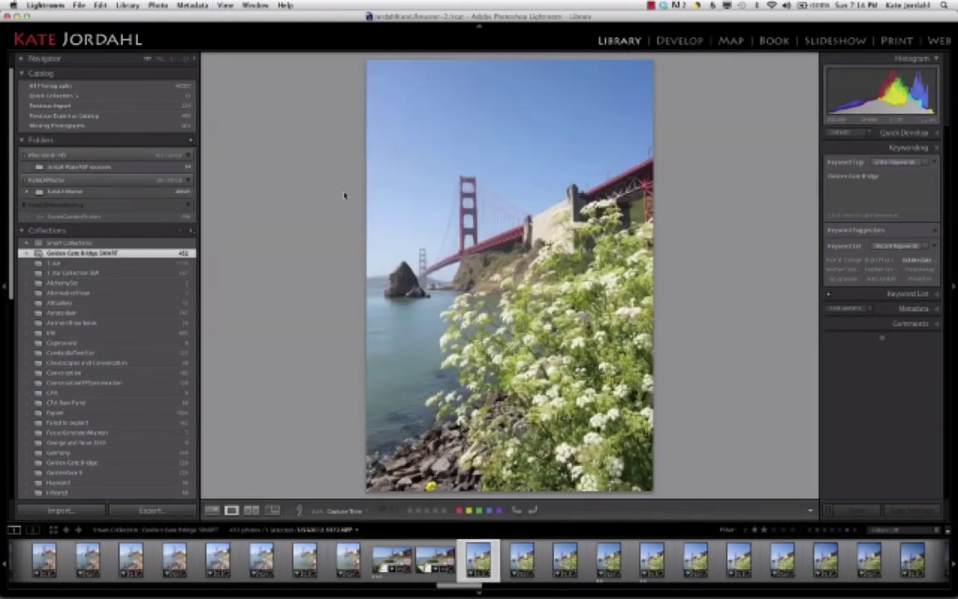
key(Right)
key(Right)
key(Right)
key(Right)
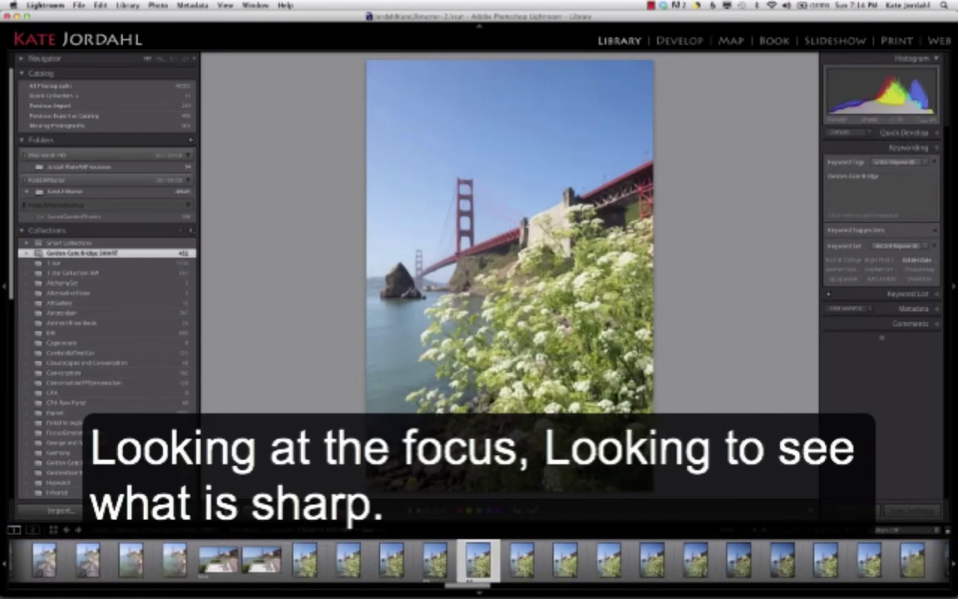
key(Right)
key(Right)
key(Right)
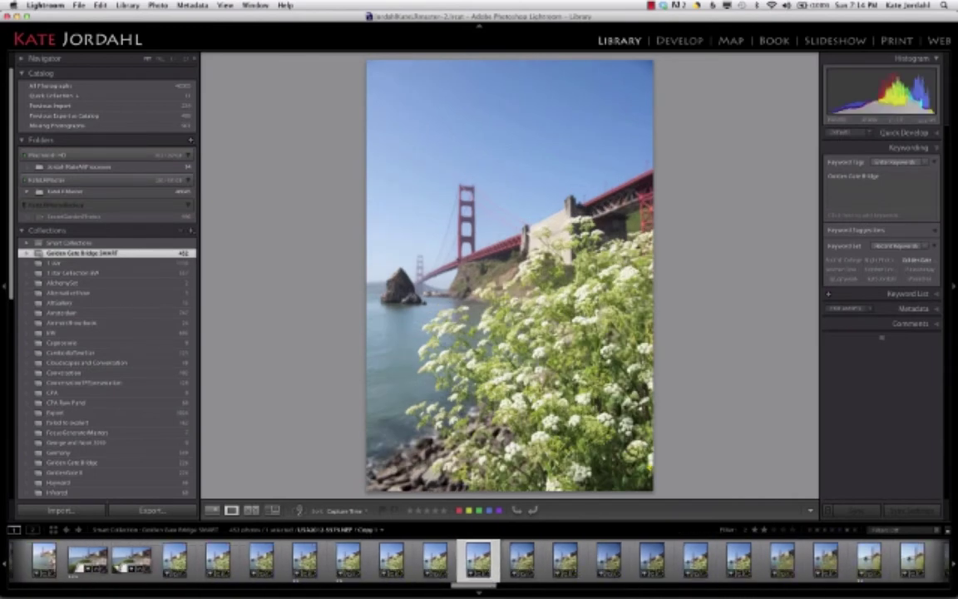
key(Right)
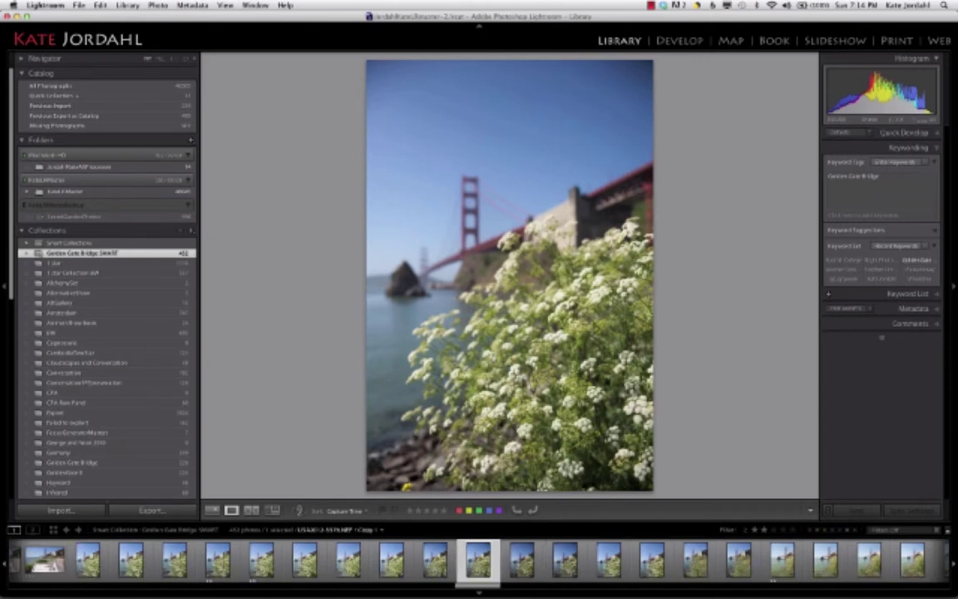
key(Right)
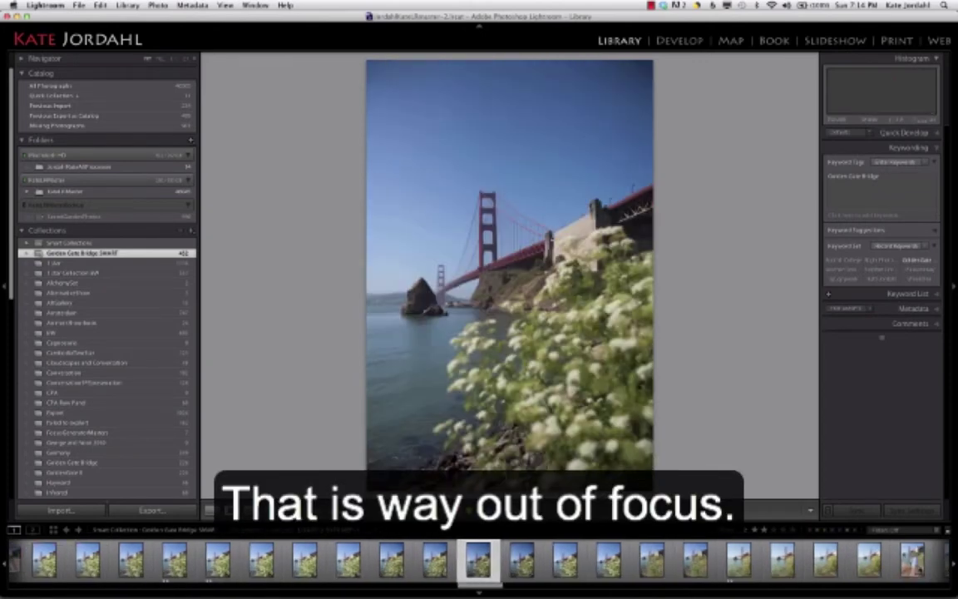
key(Right)
key(Right)
key(Right)
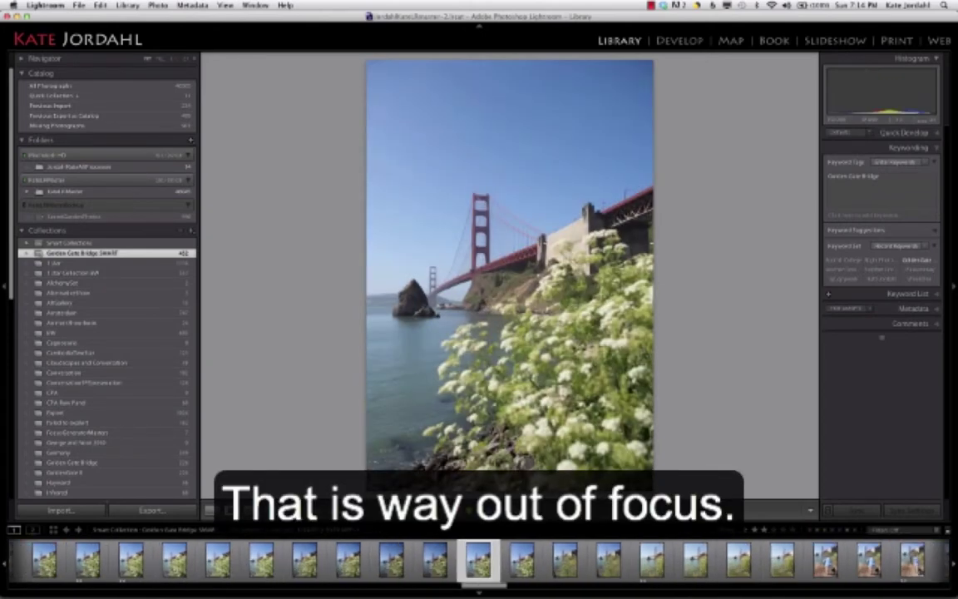
key(Right)
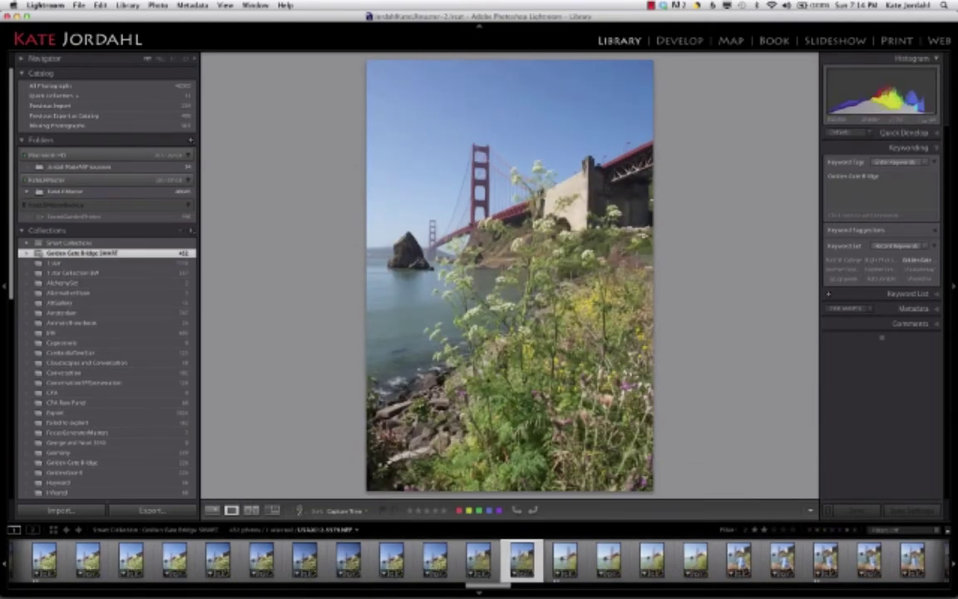
key(Right)
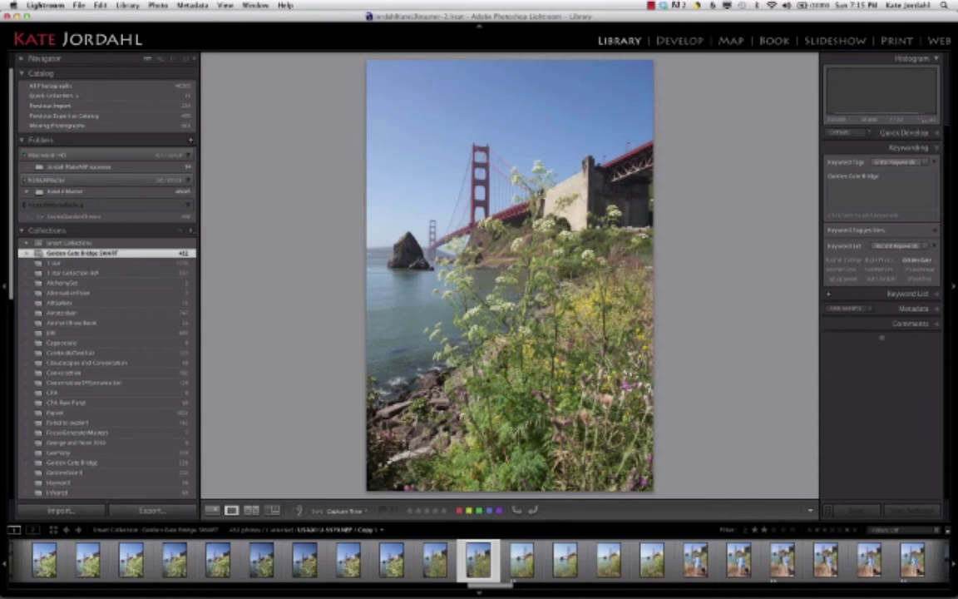
key(Right)
key(Right)
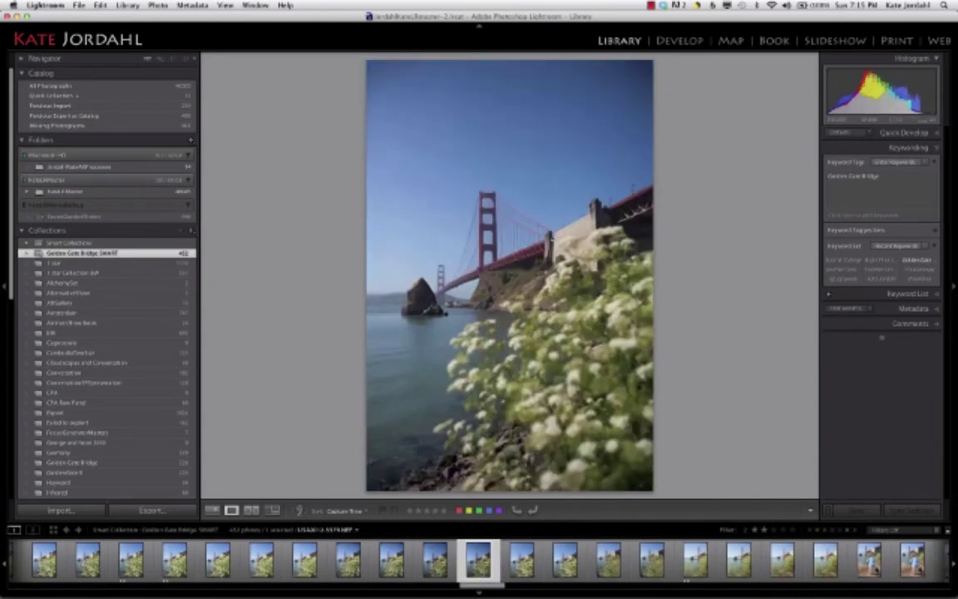
key(Left)
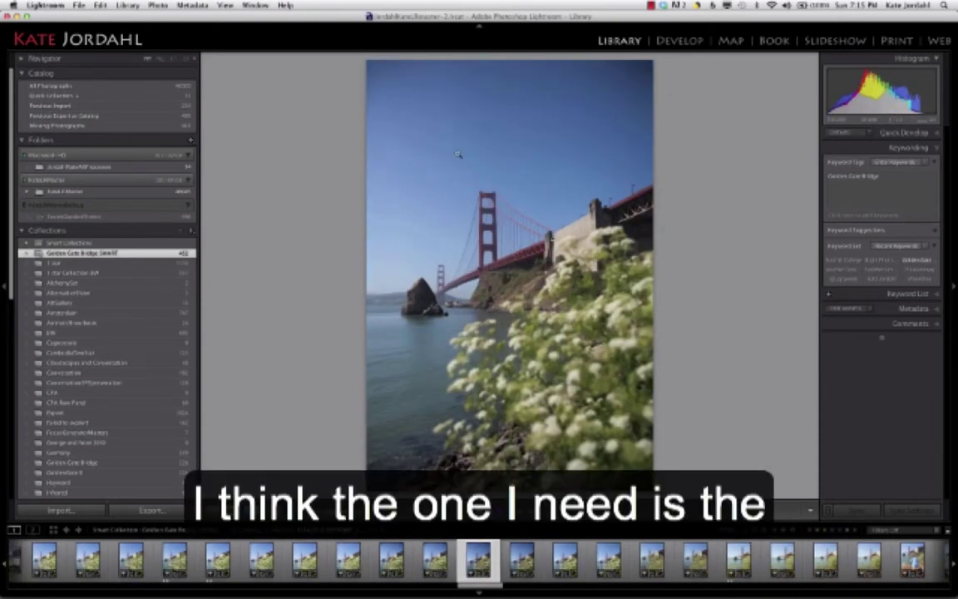
Step: Show the camera metadata and compare focus depth across the variants, including Copy 1
click(937, 309)
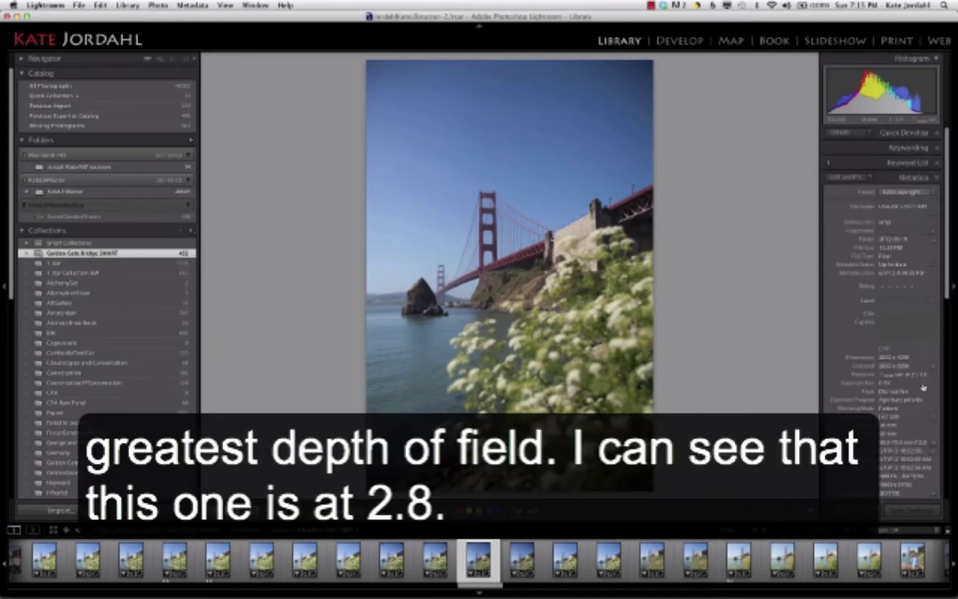
key(Left)
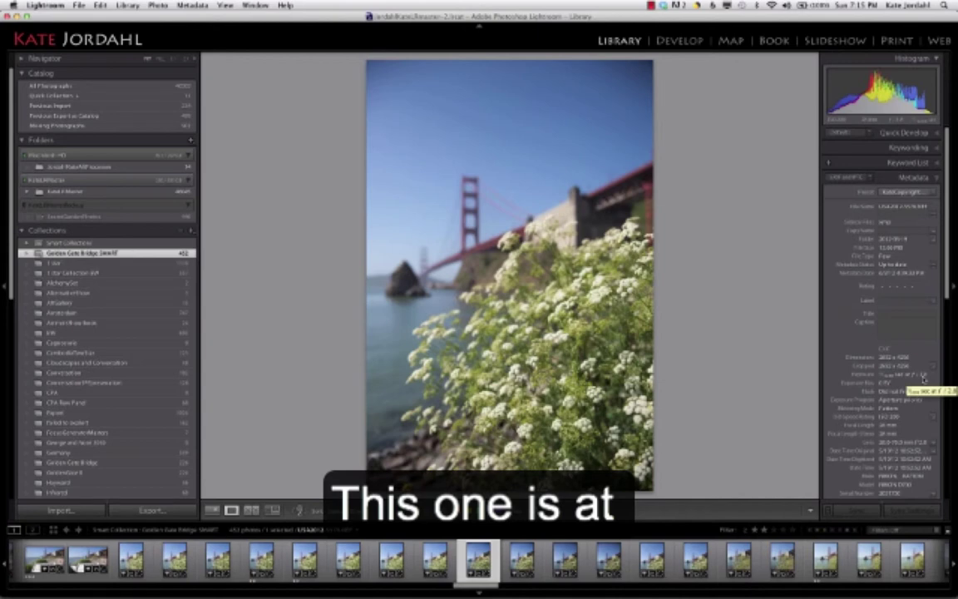
key(Left)
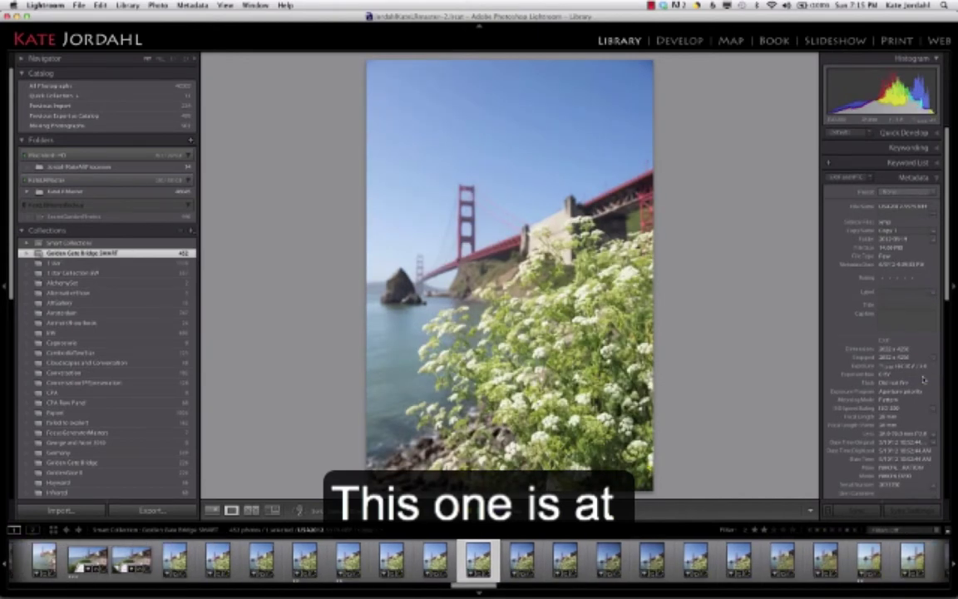
key(Left)
key(Left)
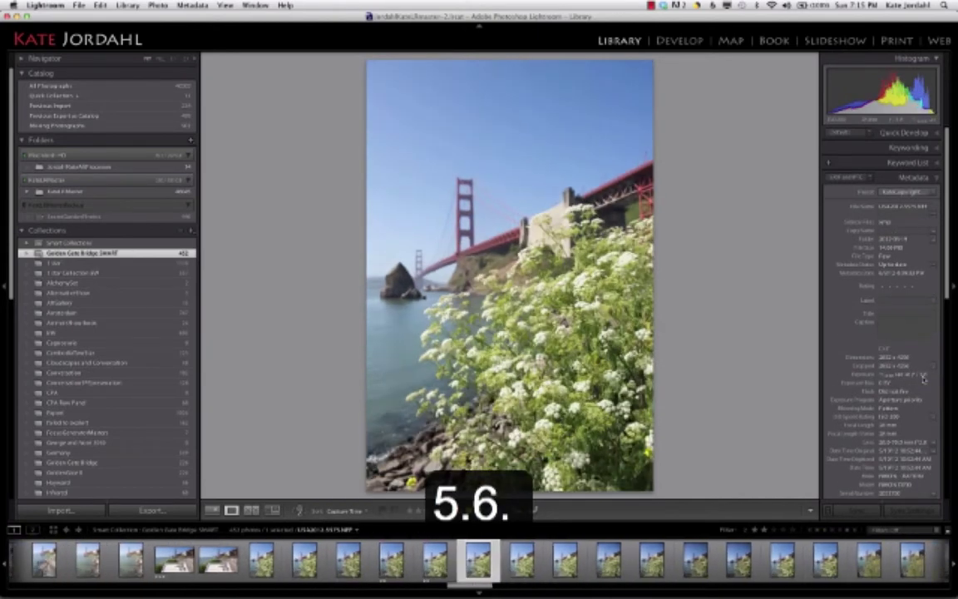
key(super+apostrophe)
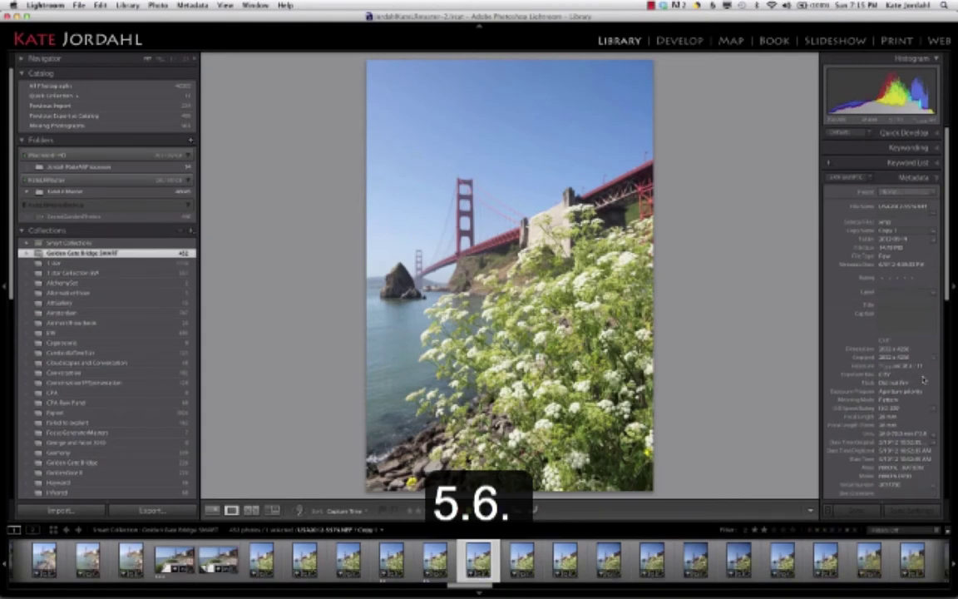
key(Left)
key(Left)
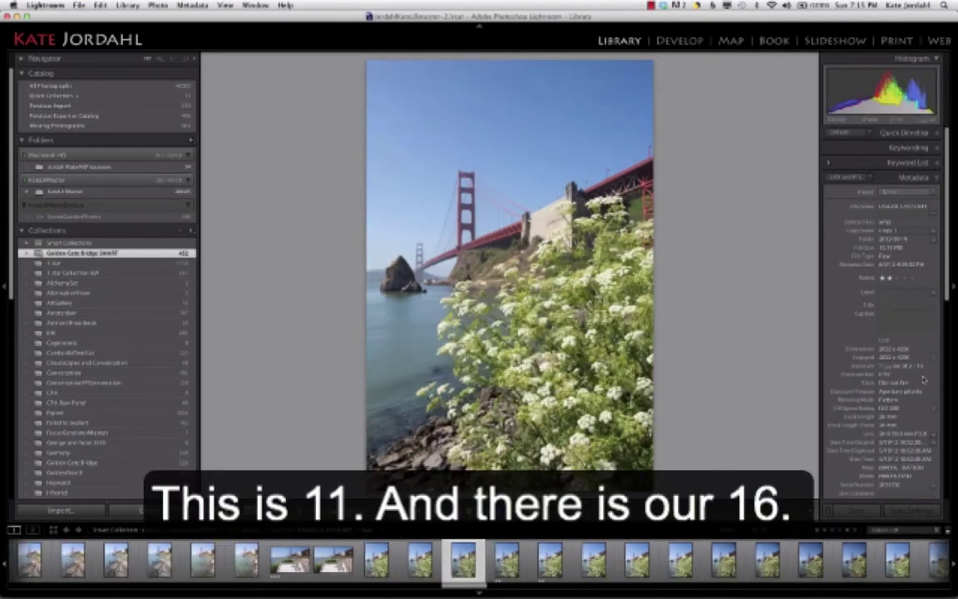
key(Left)
key(Left)
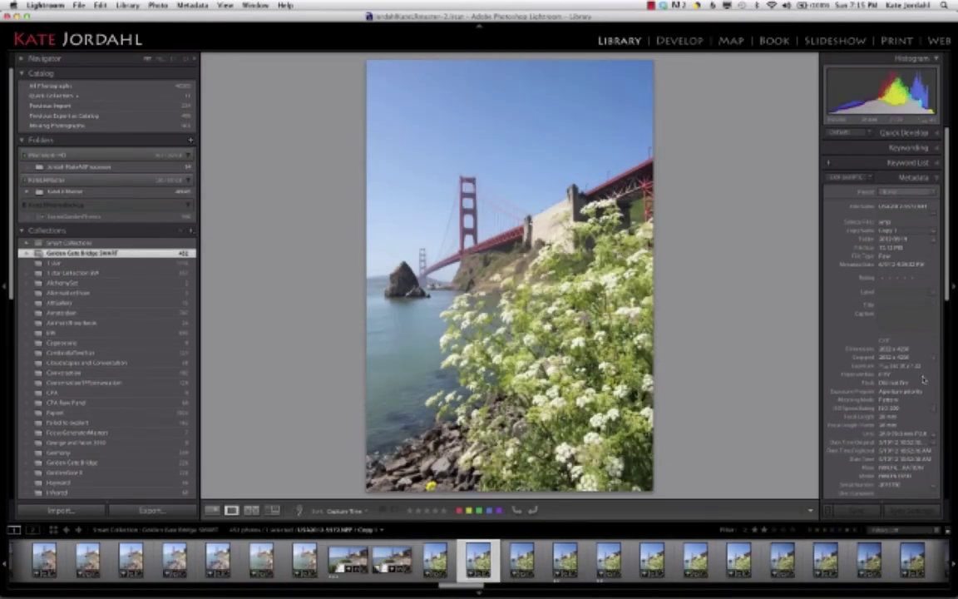
Step: Rate the chosen bridge-and-white-flowers photo three stars and move to its extra copy
key(Right)
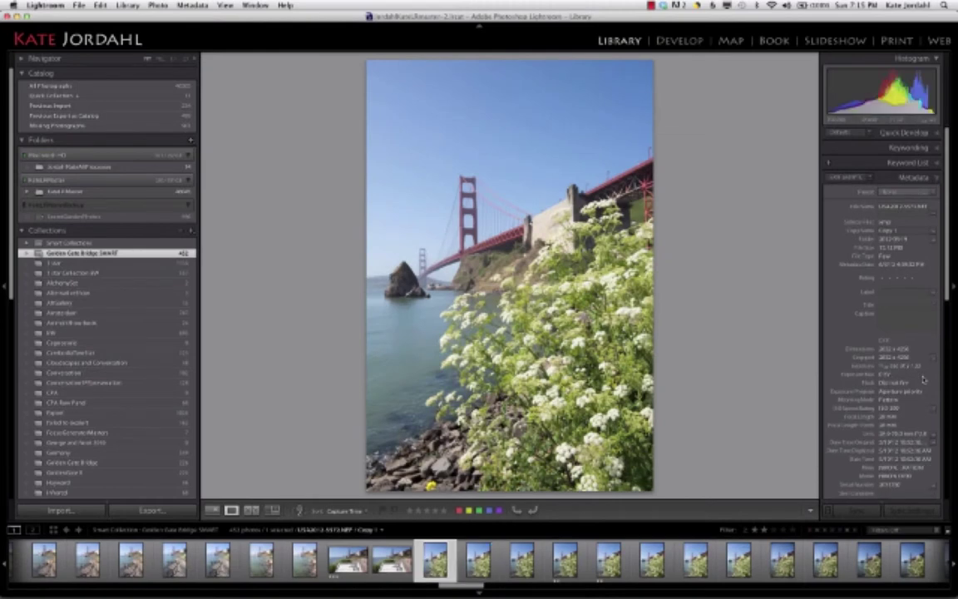
key(Right)
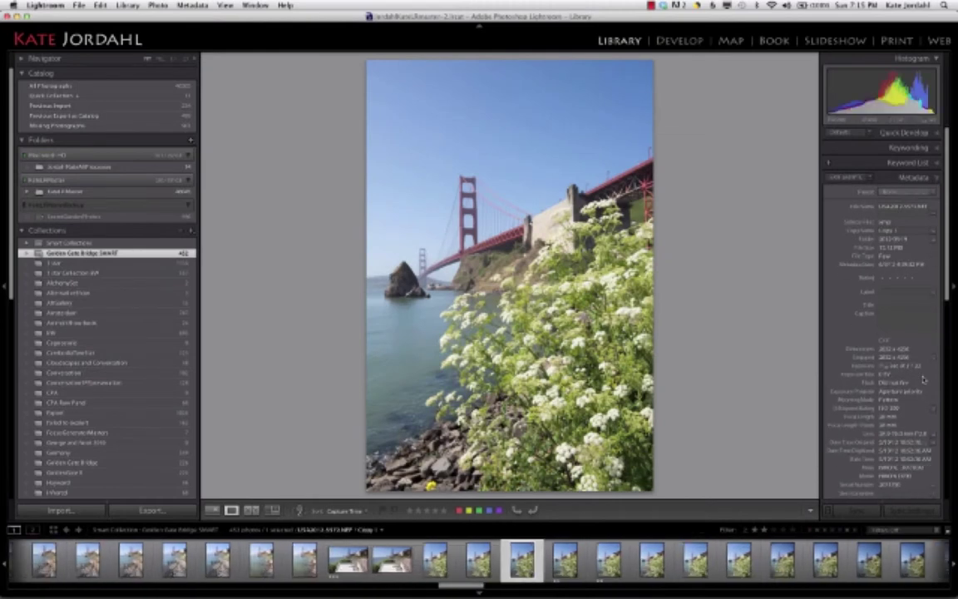
key(Right)
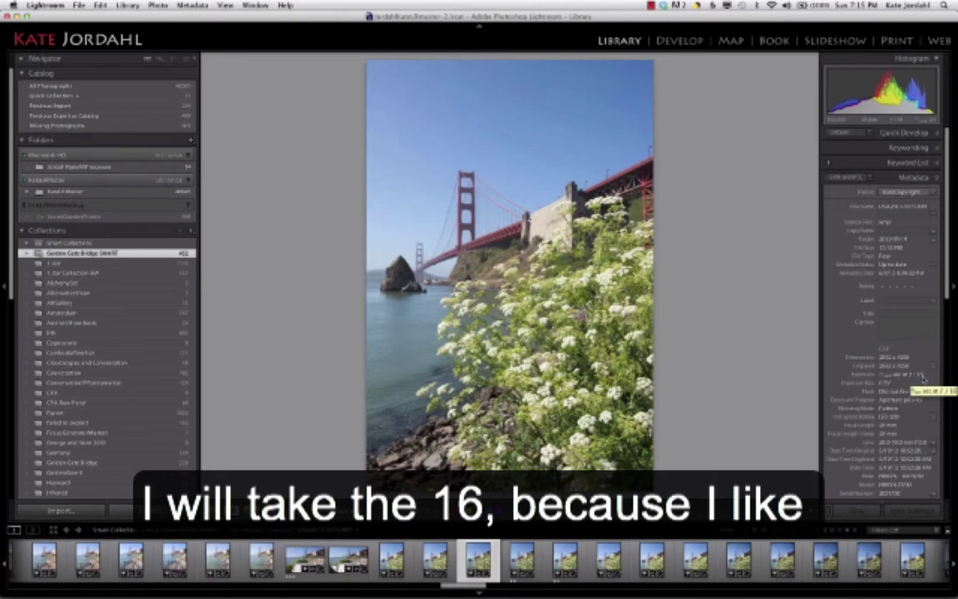
key(Right)
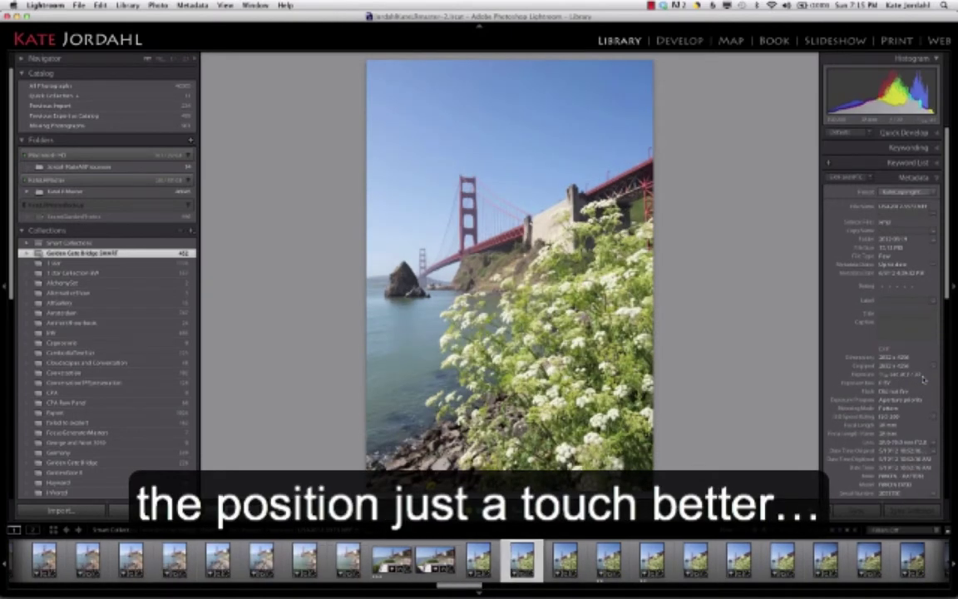
key(Right)
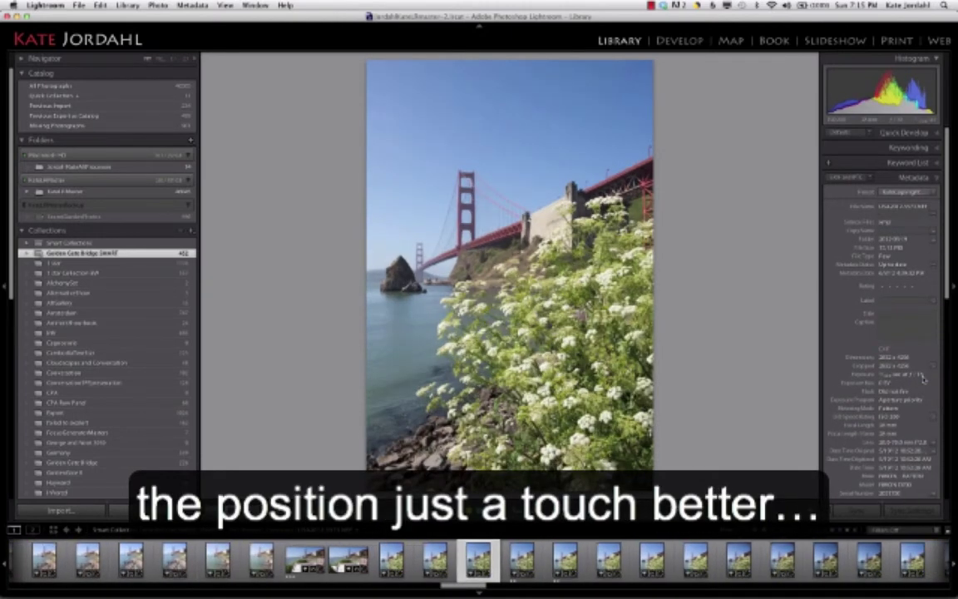
key(3)
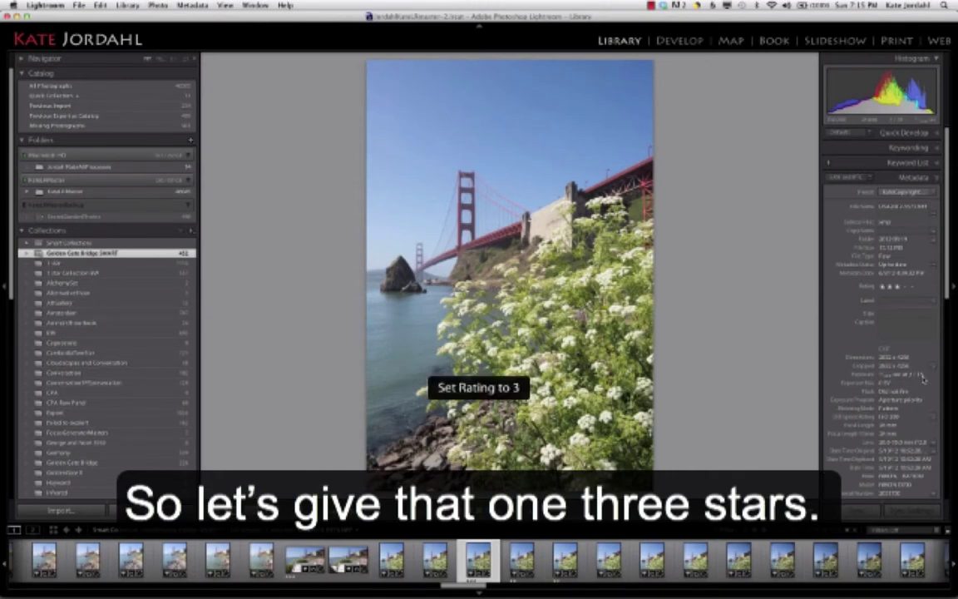
key(Right)
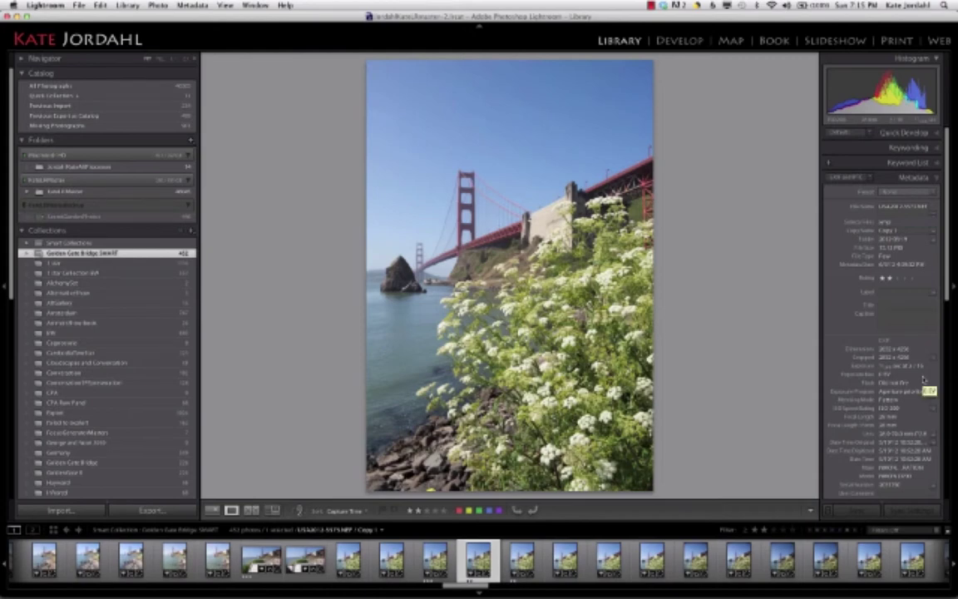
key(Right)
Step: Reset the extra copy's rating to zero and return to the grid with attribute filtering shown
key(0)
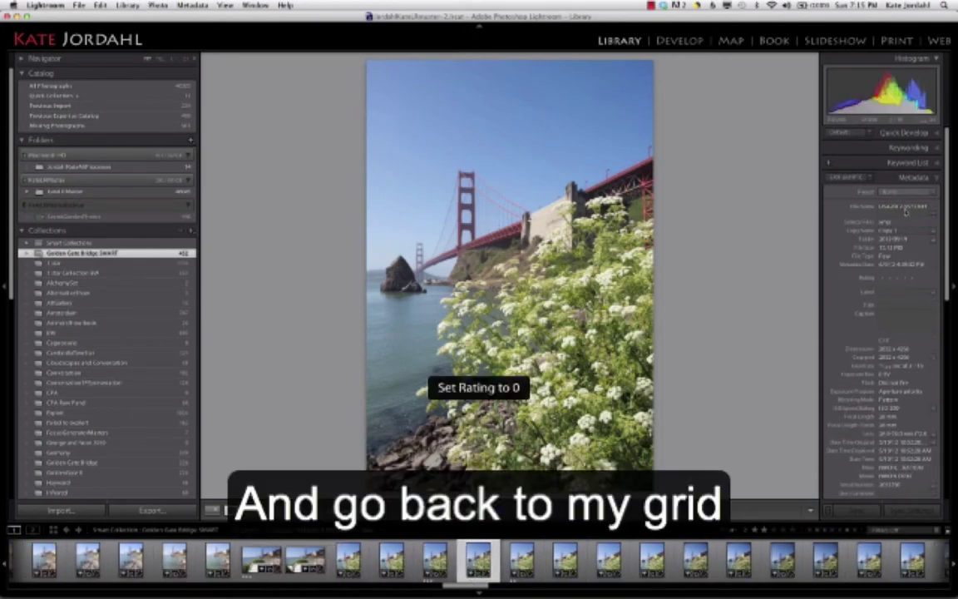
key(g)
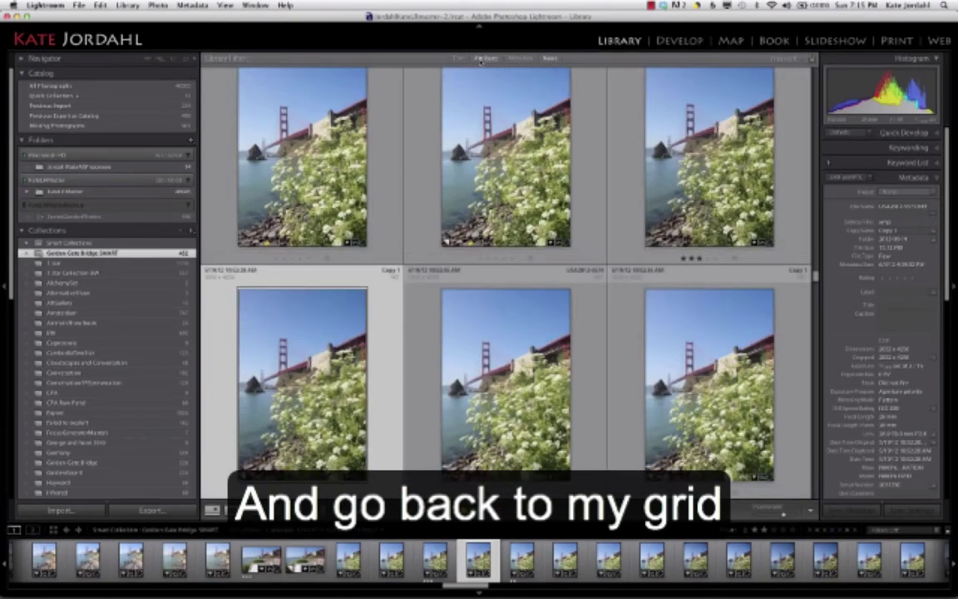
click(487, 59)
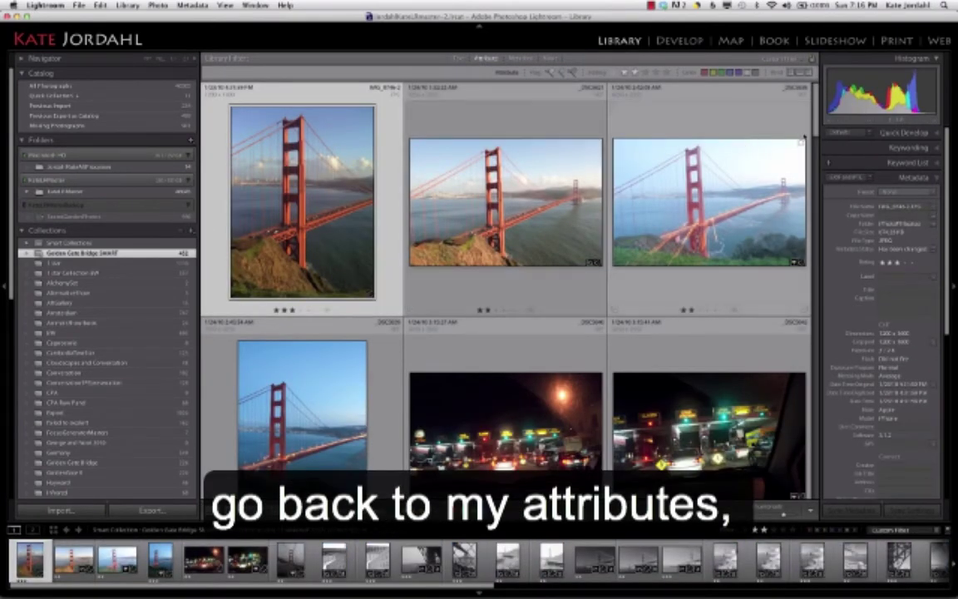
drag(813, 137, 815, 312)
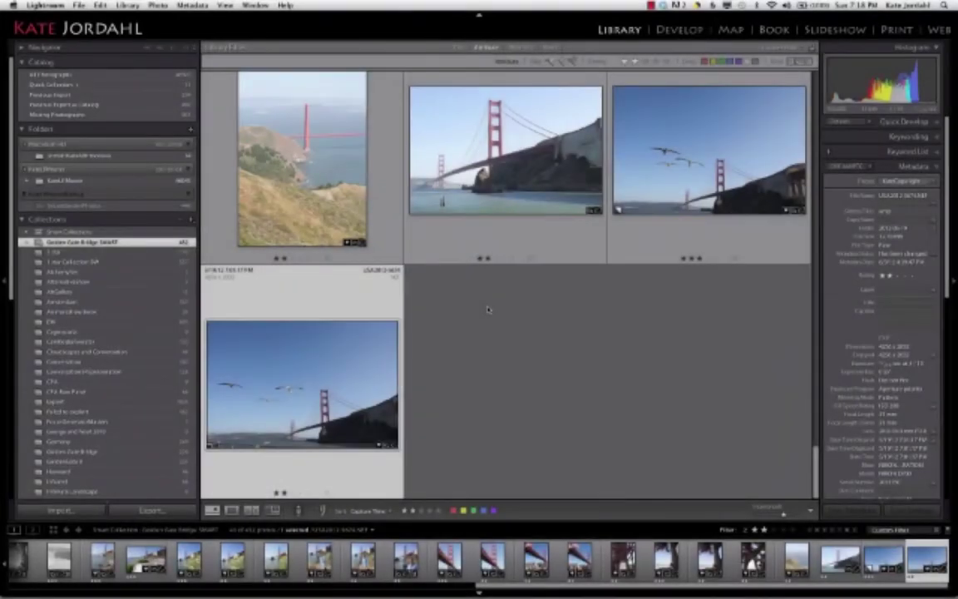
Step: Filter to photos rated three stars and higher and select the first Golden Gate photo
scroll(489, 310, up, 3)
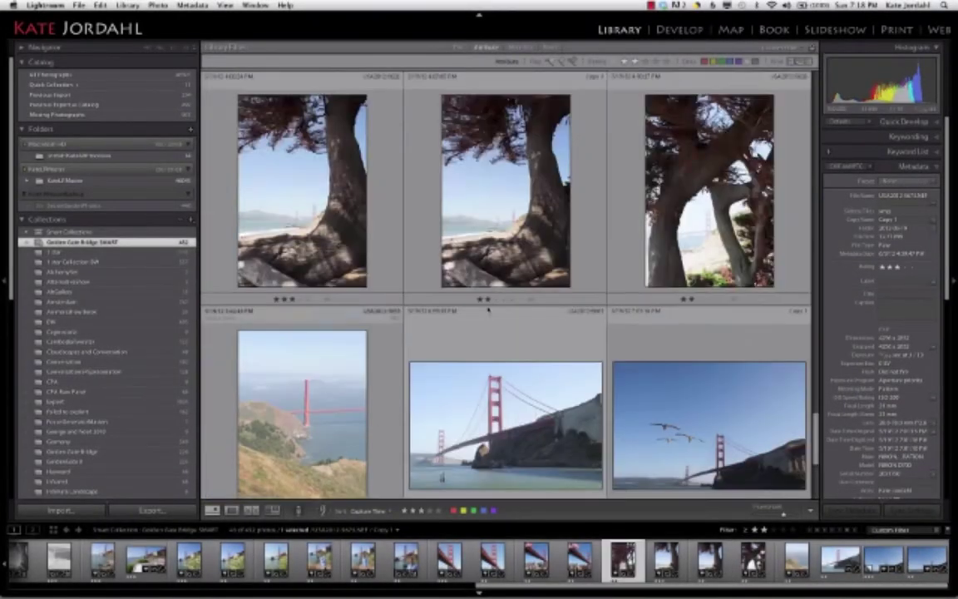
scroll(488, 308, up, 10)
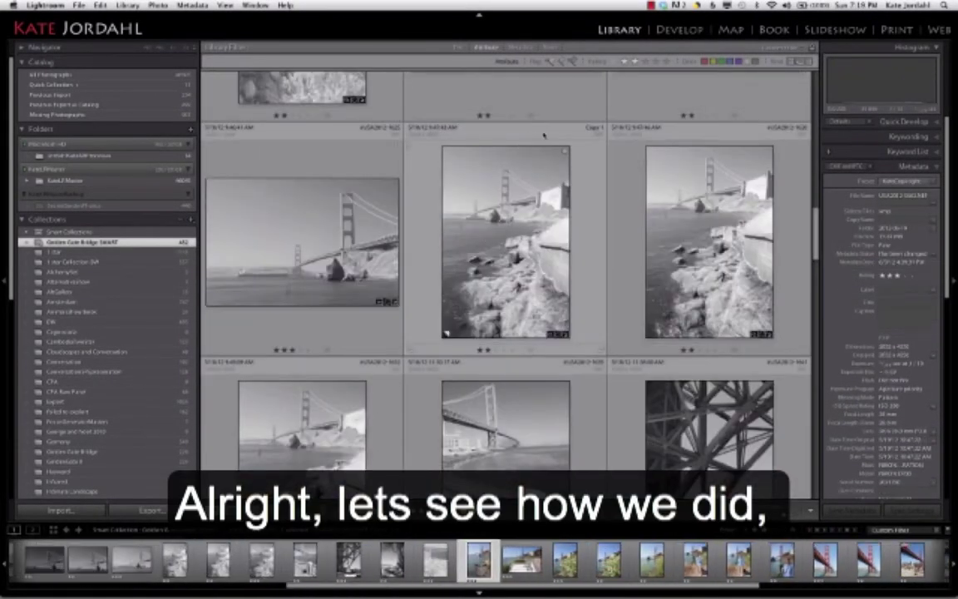
click(648, 63)
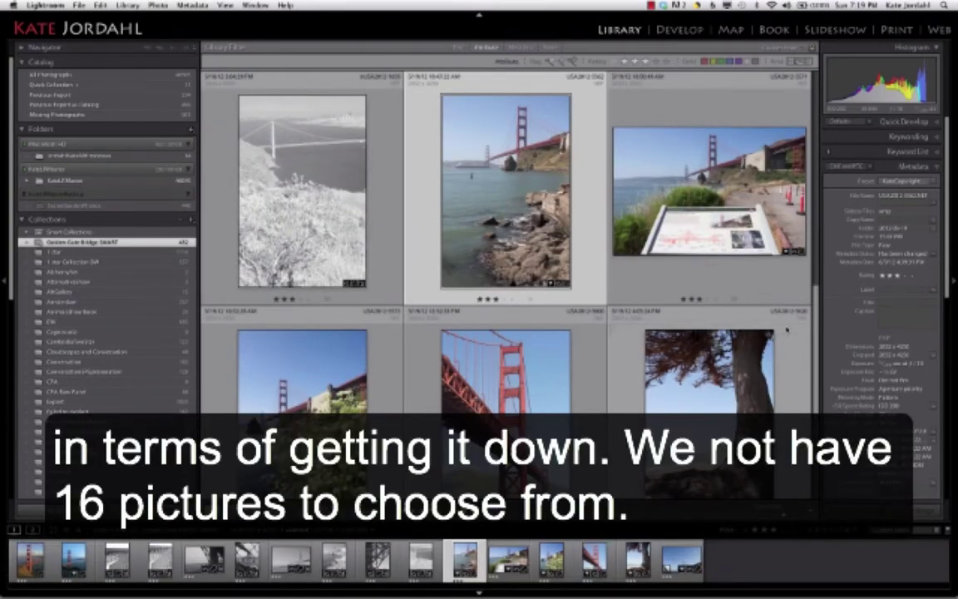
scroll(818, 313, up, 10)
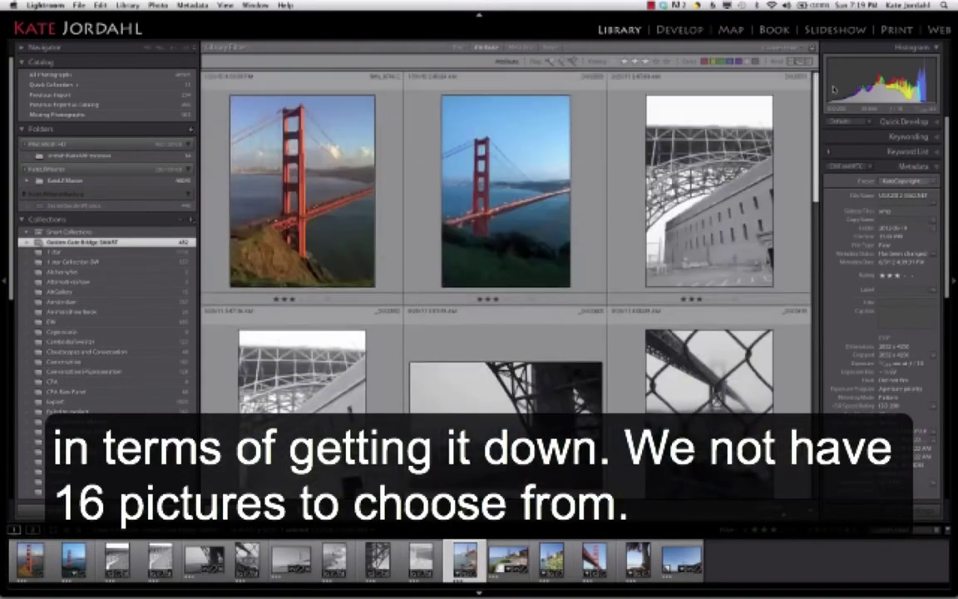
click(283, 223)
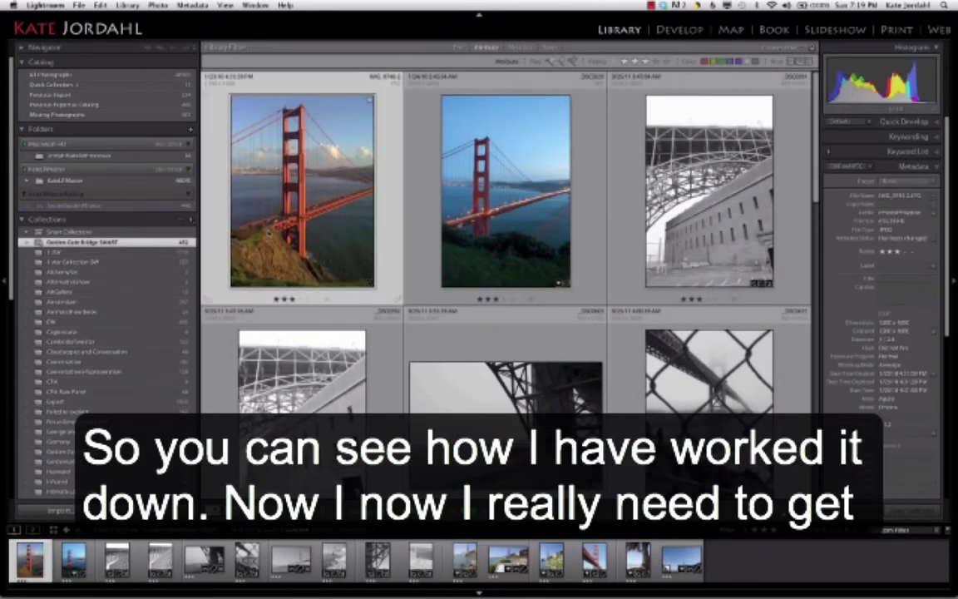
Step: Step through all 16 three-star photos in Loupe, then select all of them in the grid
double_click(268, 233)
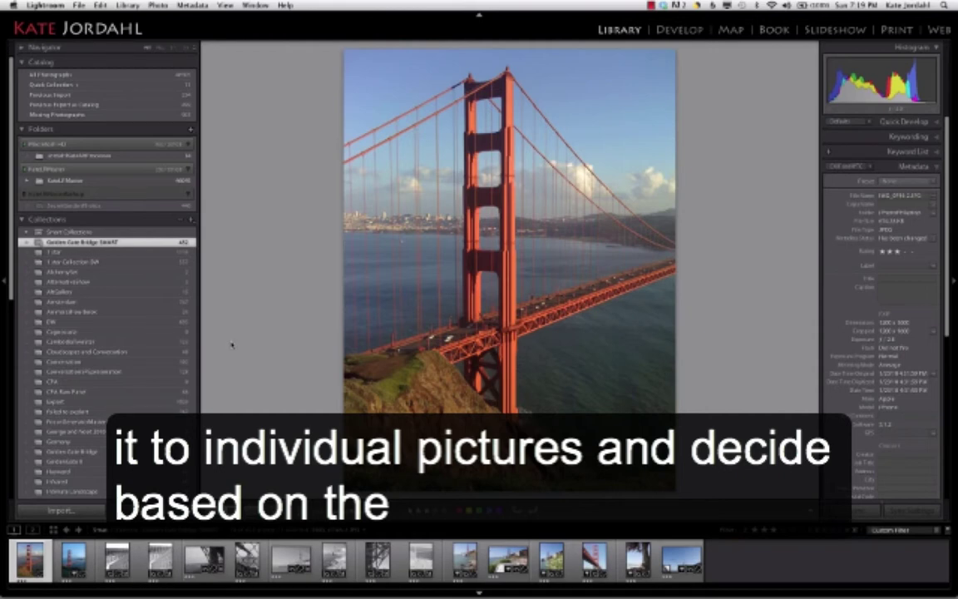
key(Right)
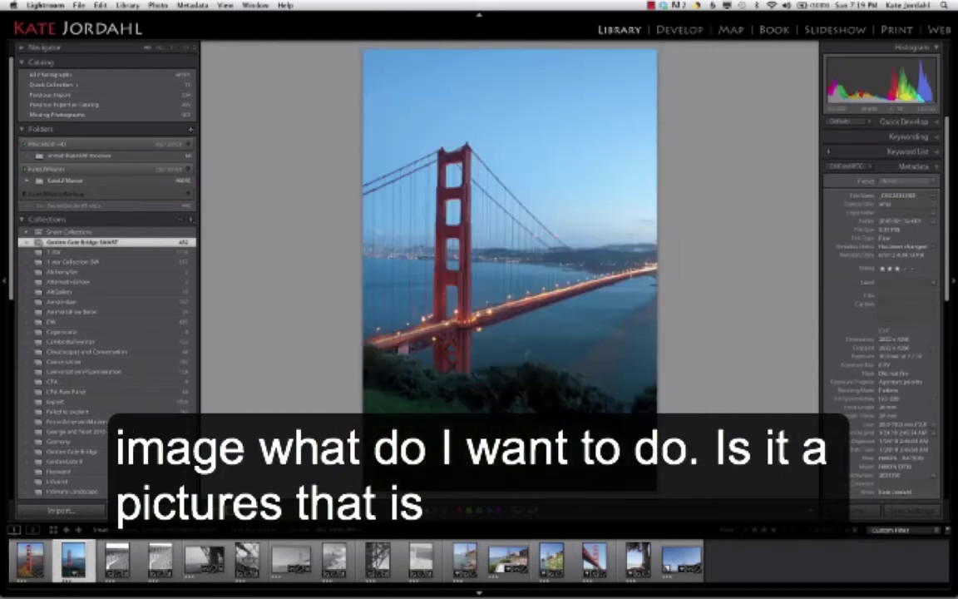
key(Right)
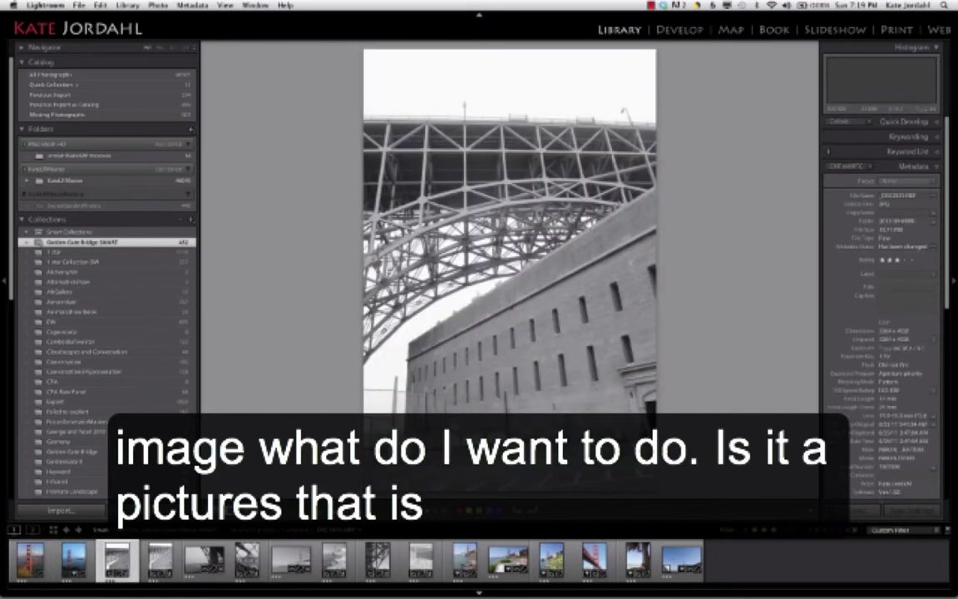
key(Right)
key(Right)
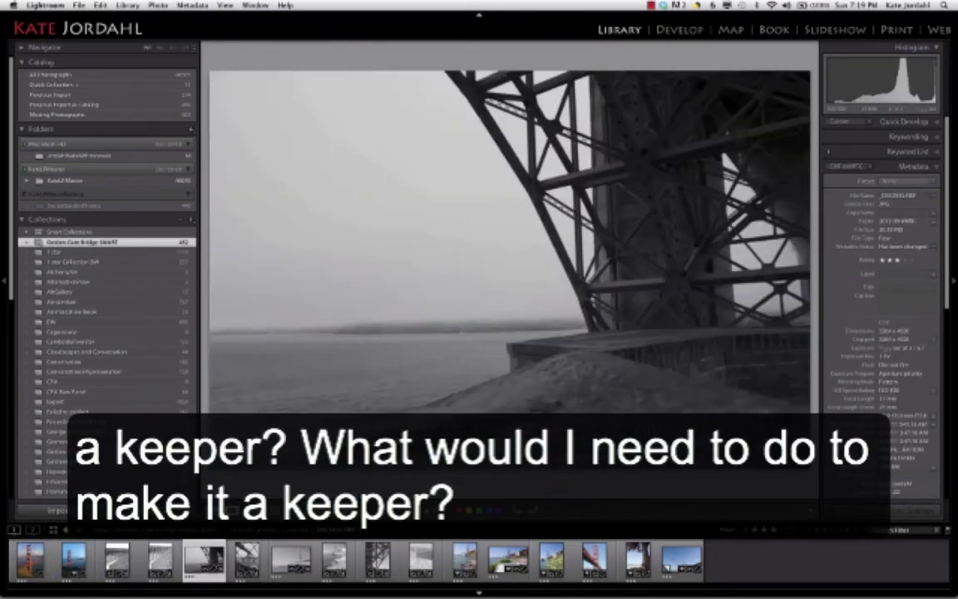
key(Right)
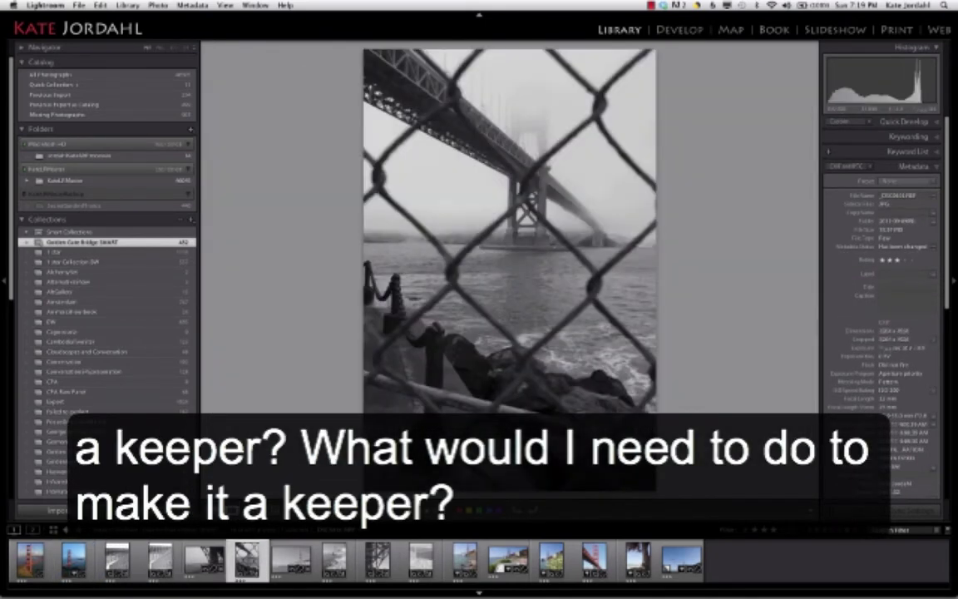
key(Right)
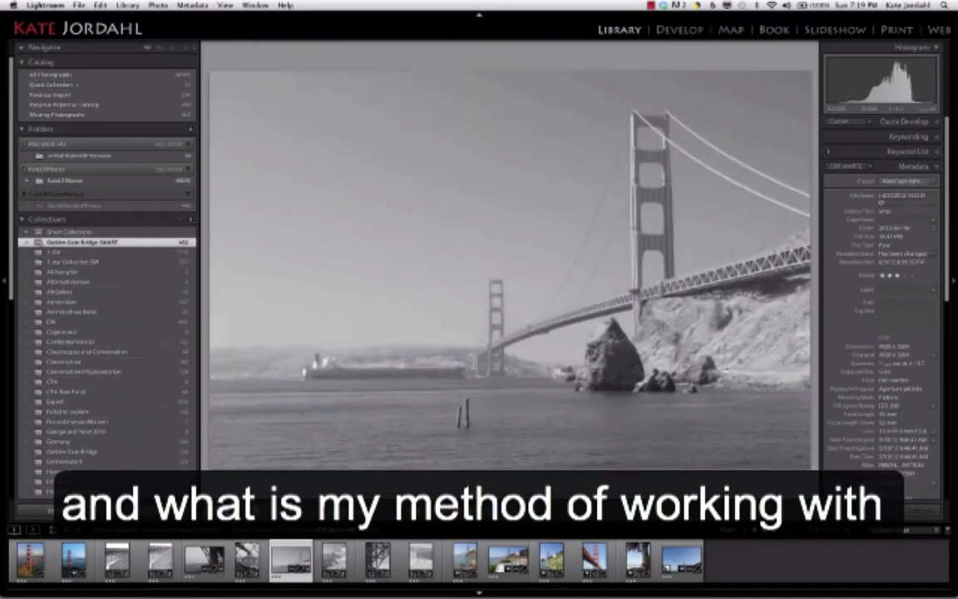
key(Right)
key(Left)
key(Right)
key(Right)
key(Right)
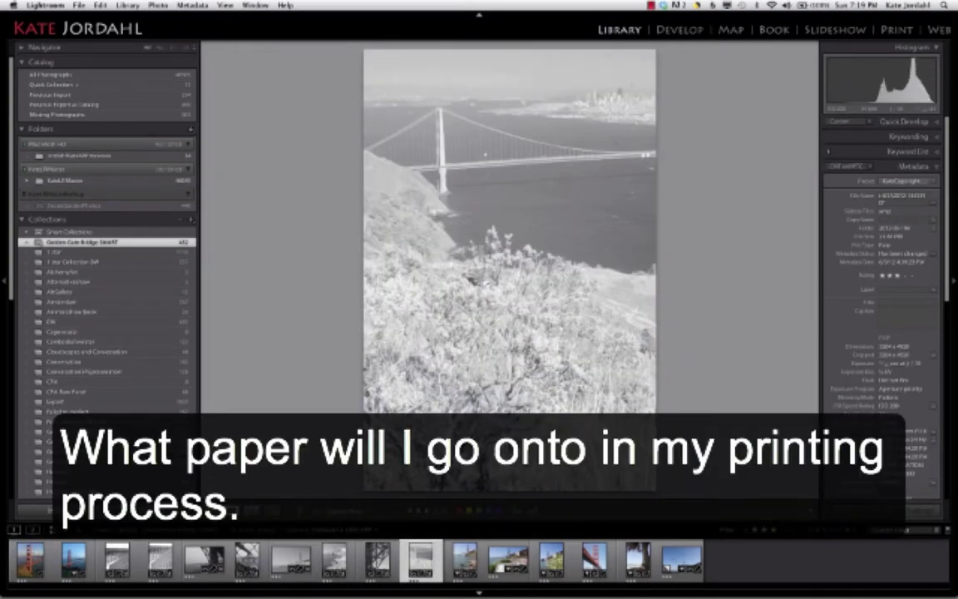
key(Right)
key(Right)
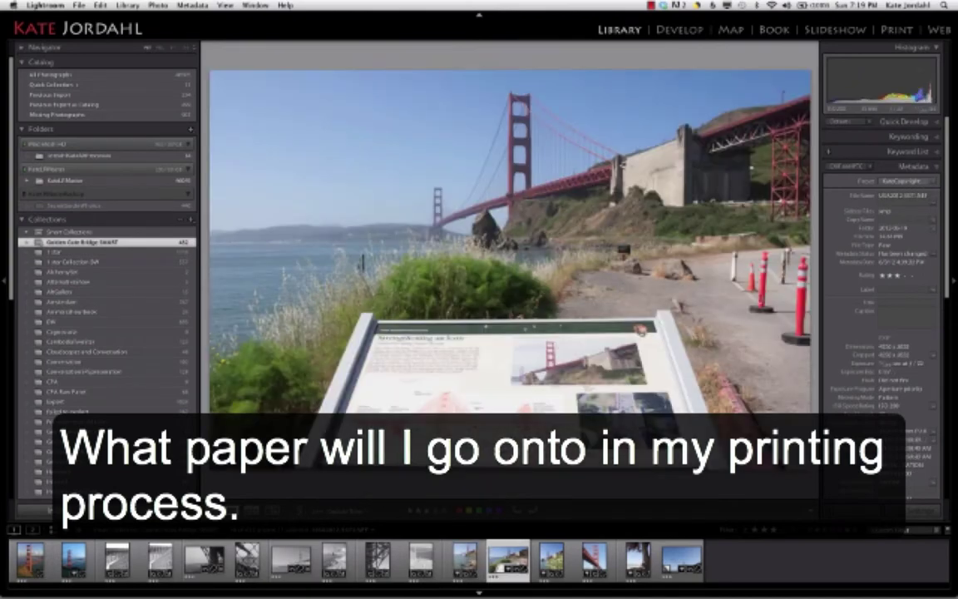
key(Right)
key(Right)
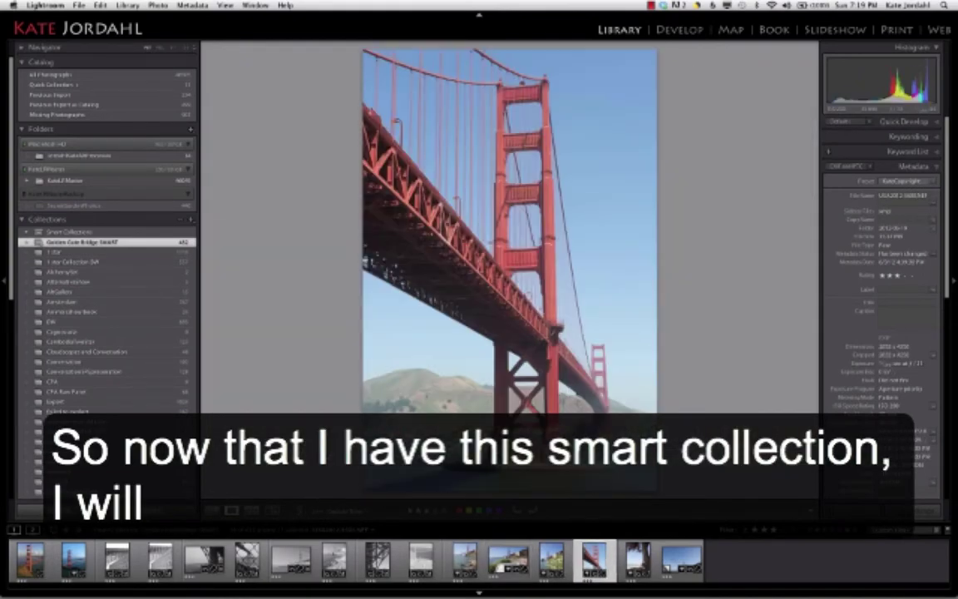
key(Right)
key(Right)
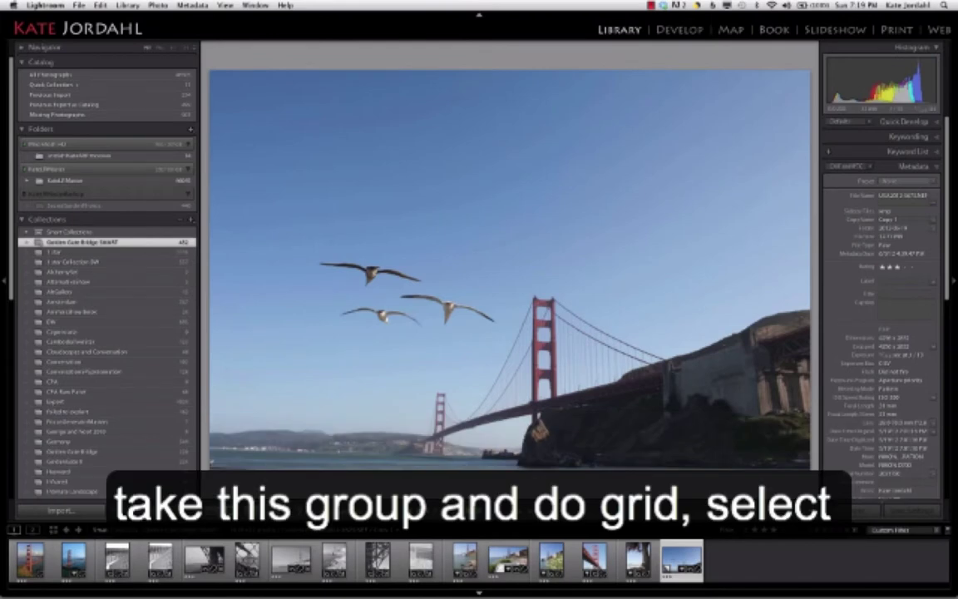
key(g)
key(super+a)
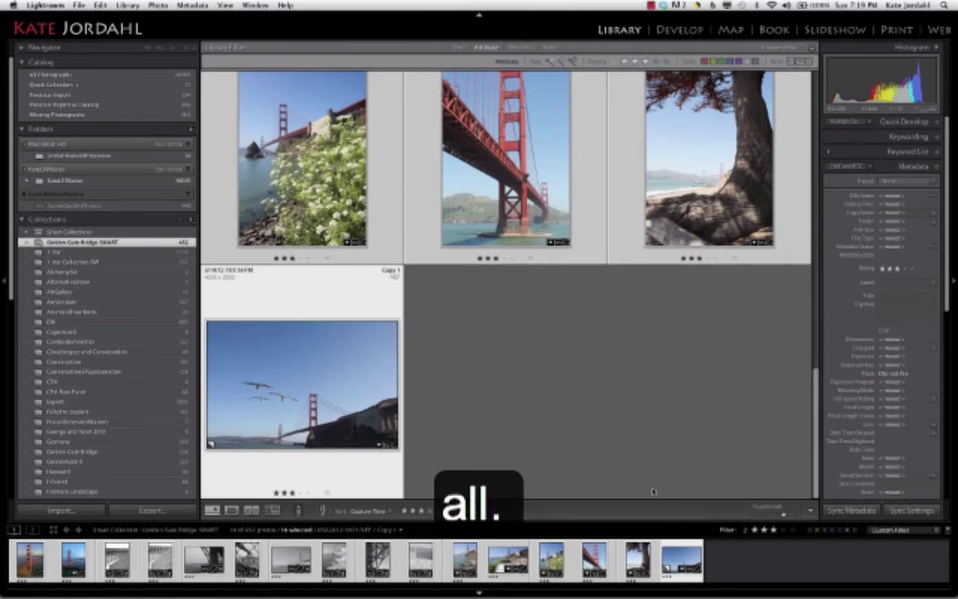
Step: Create a regular collection 'GGB to PRINT' from the 16 selected photos, without virtual copies
click(767, 516)
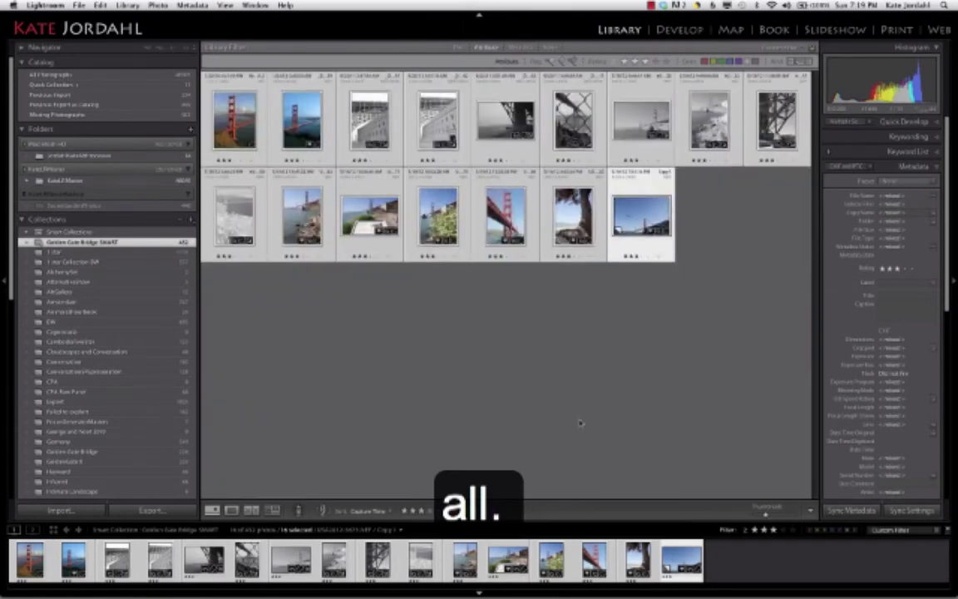
click(127, 5)
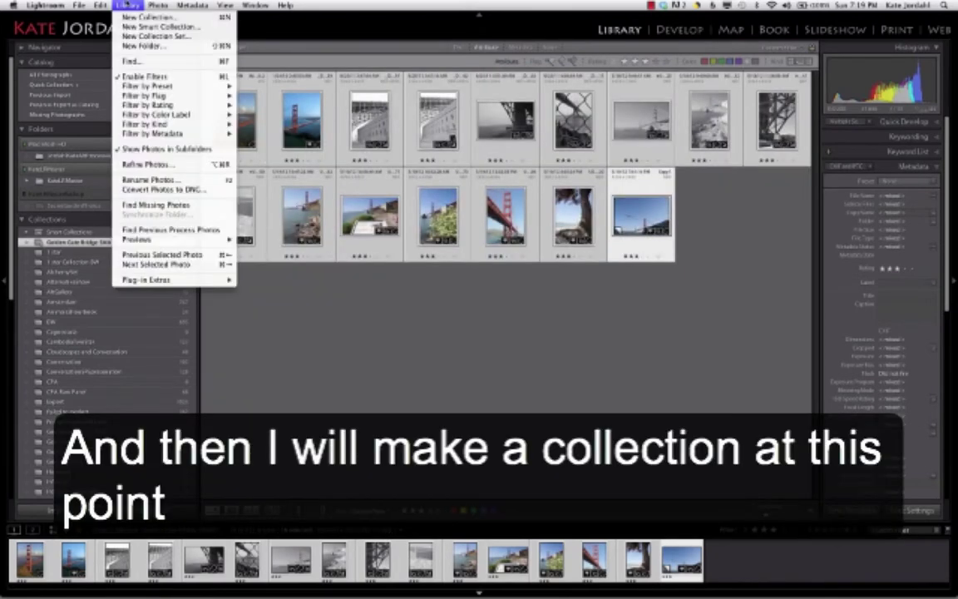
click(148, 16)
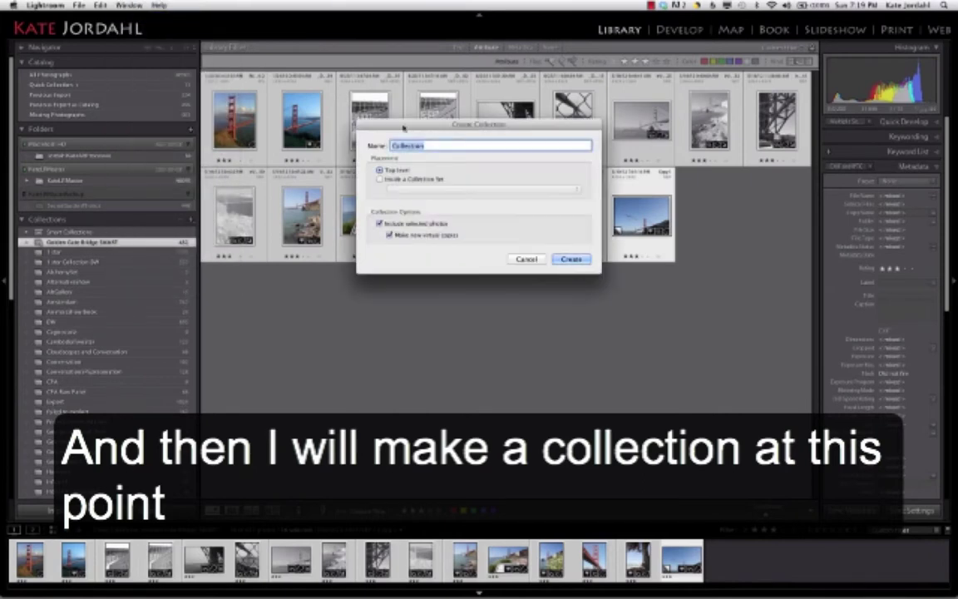
text(GGB)
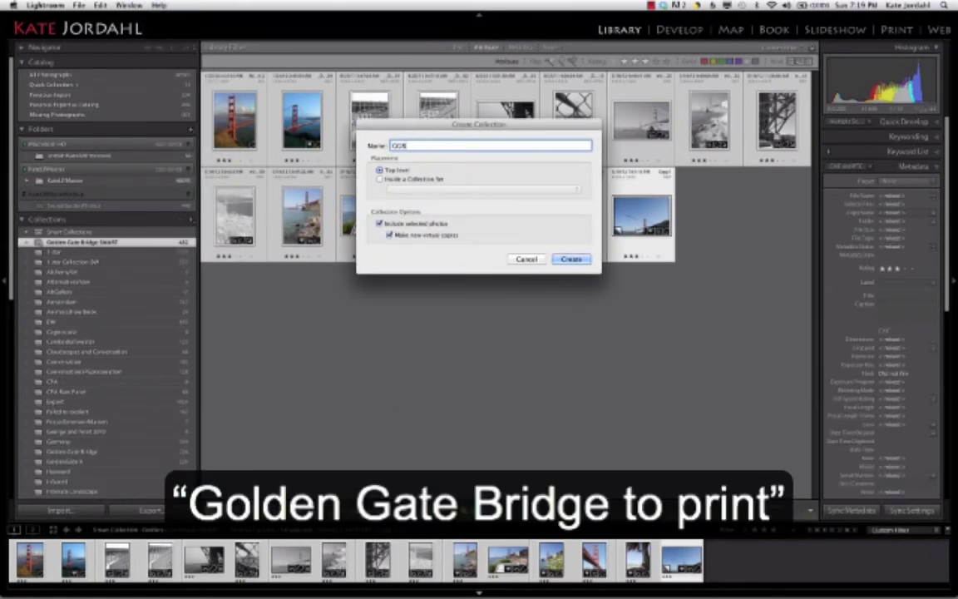
text( to PRINT)
drag(466, 124, 470, 118)
click(394, 230)
click(577, 253)
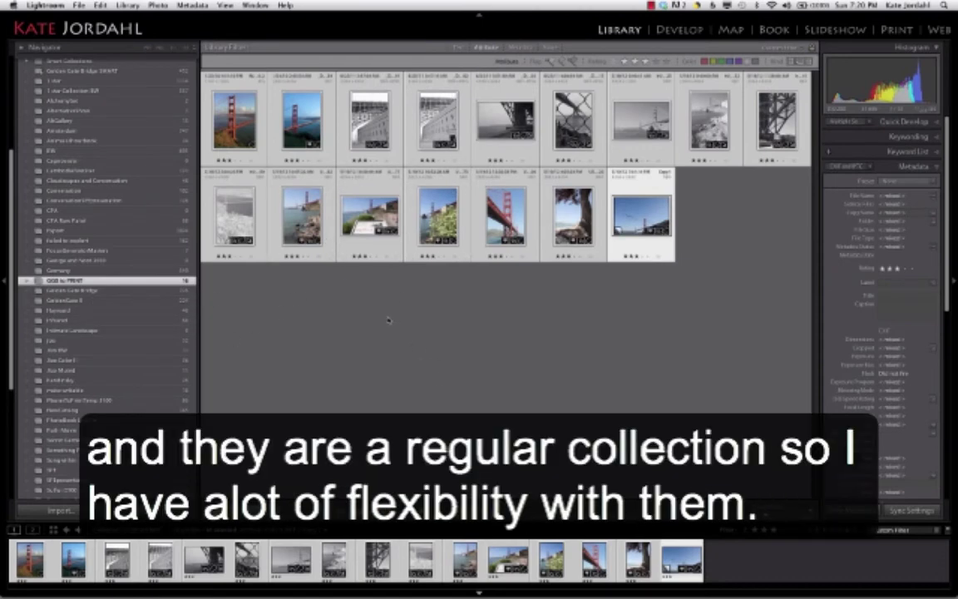
Step: Deselect all photos in the 16-photo GGB to PRINT collection grid
click(388, 319)
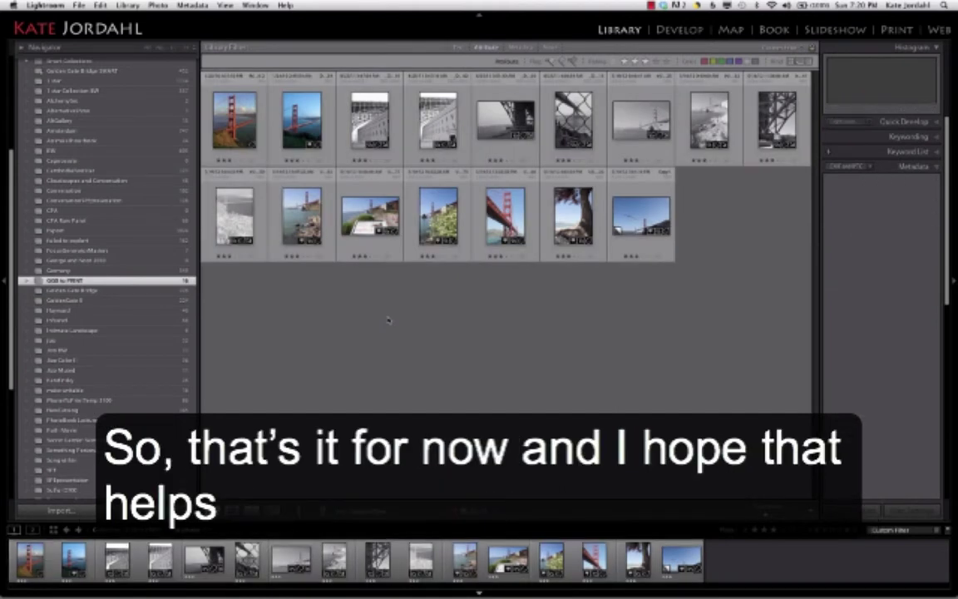
mouse_move(482, 592)
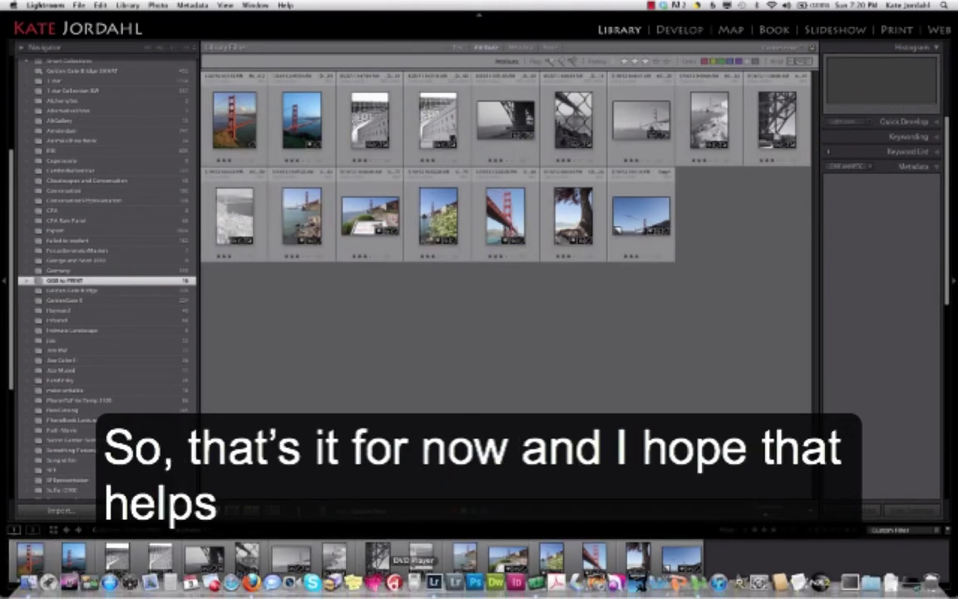